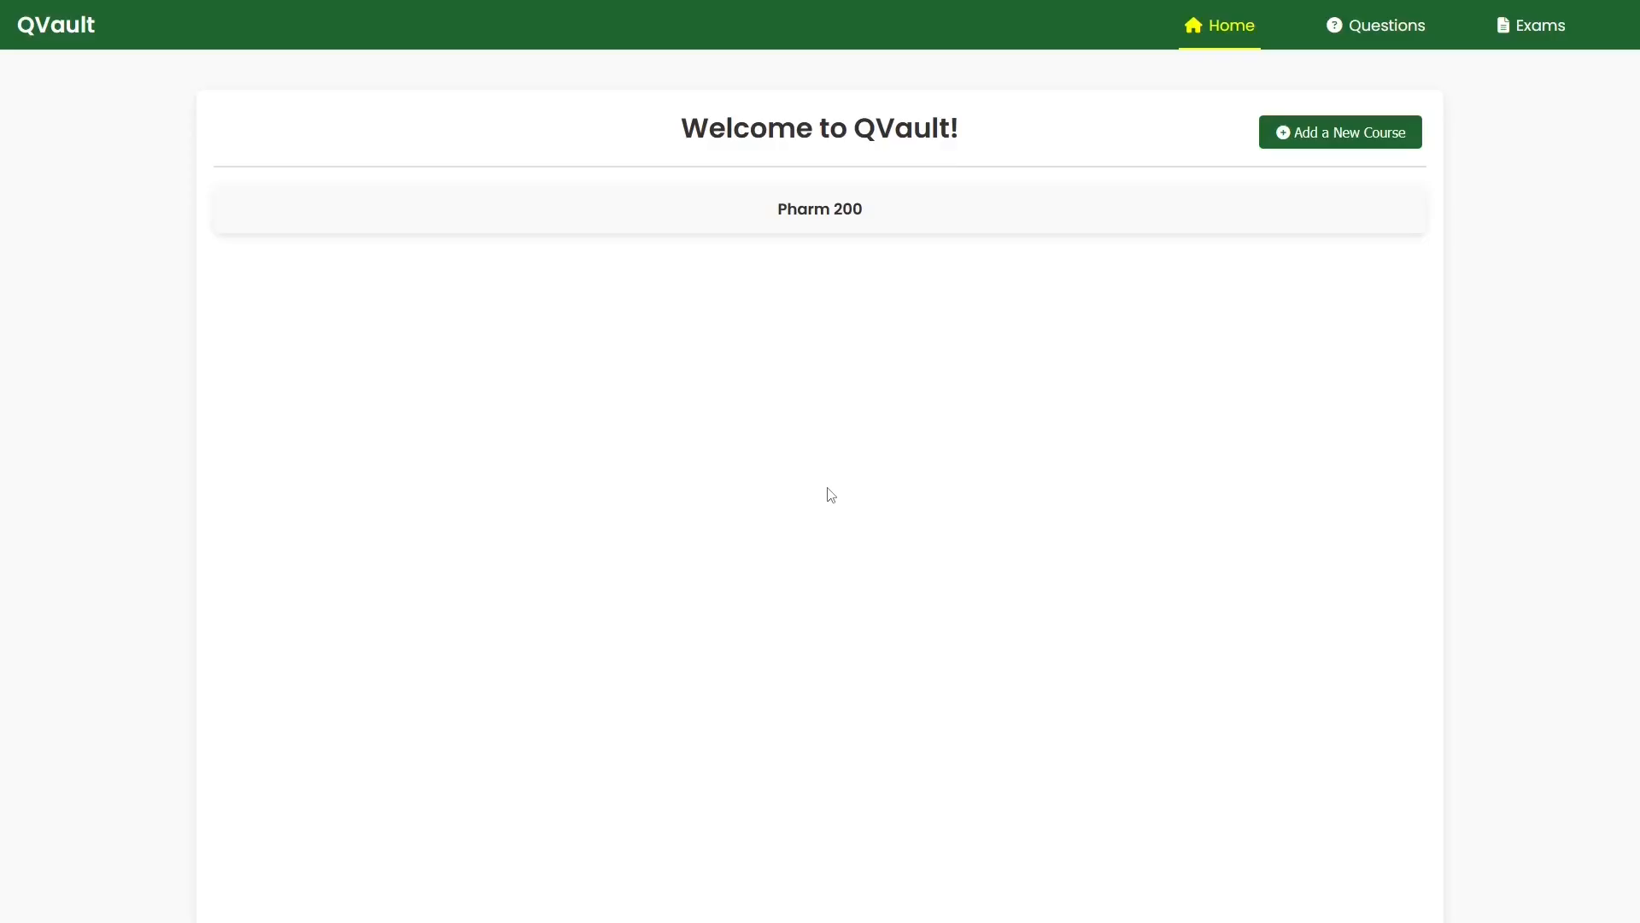
Add a new course named Pharm 300
{"action": "left_click", "coordinate": [1392, 135]}
{"action": "left_click", "coordinate": [805, 336]}
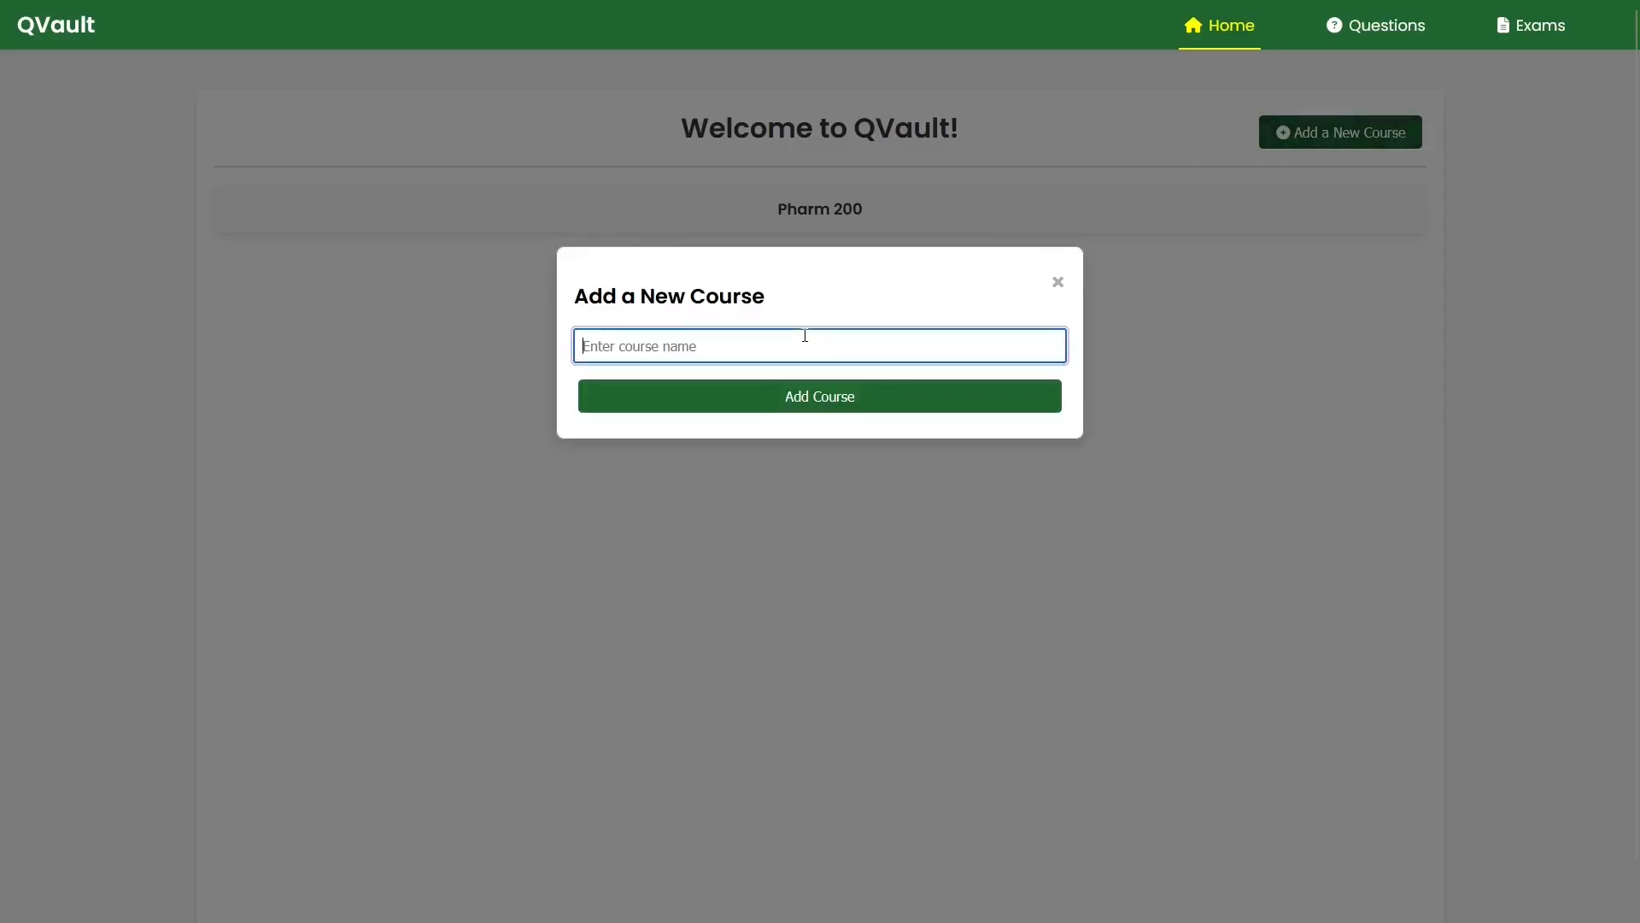
{"action": "type", "text": "Pharm 300"}
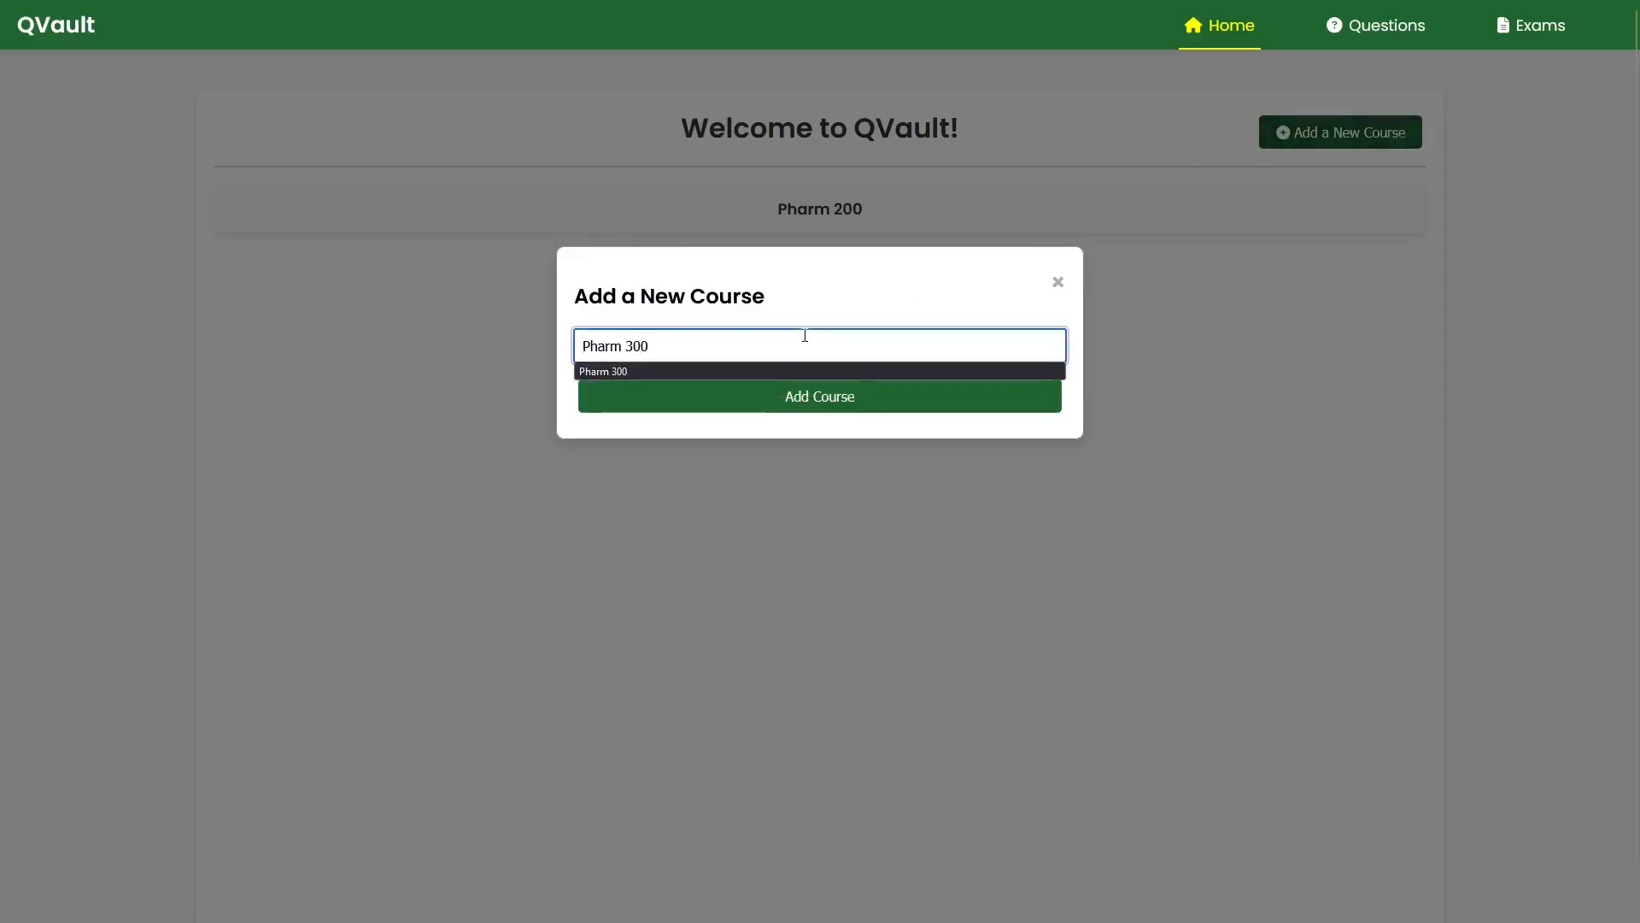
{"action": "left_click", "coordinate": [812, 419]}
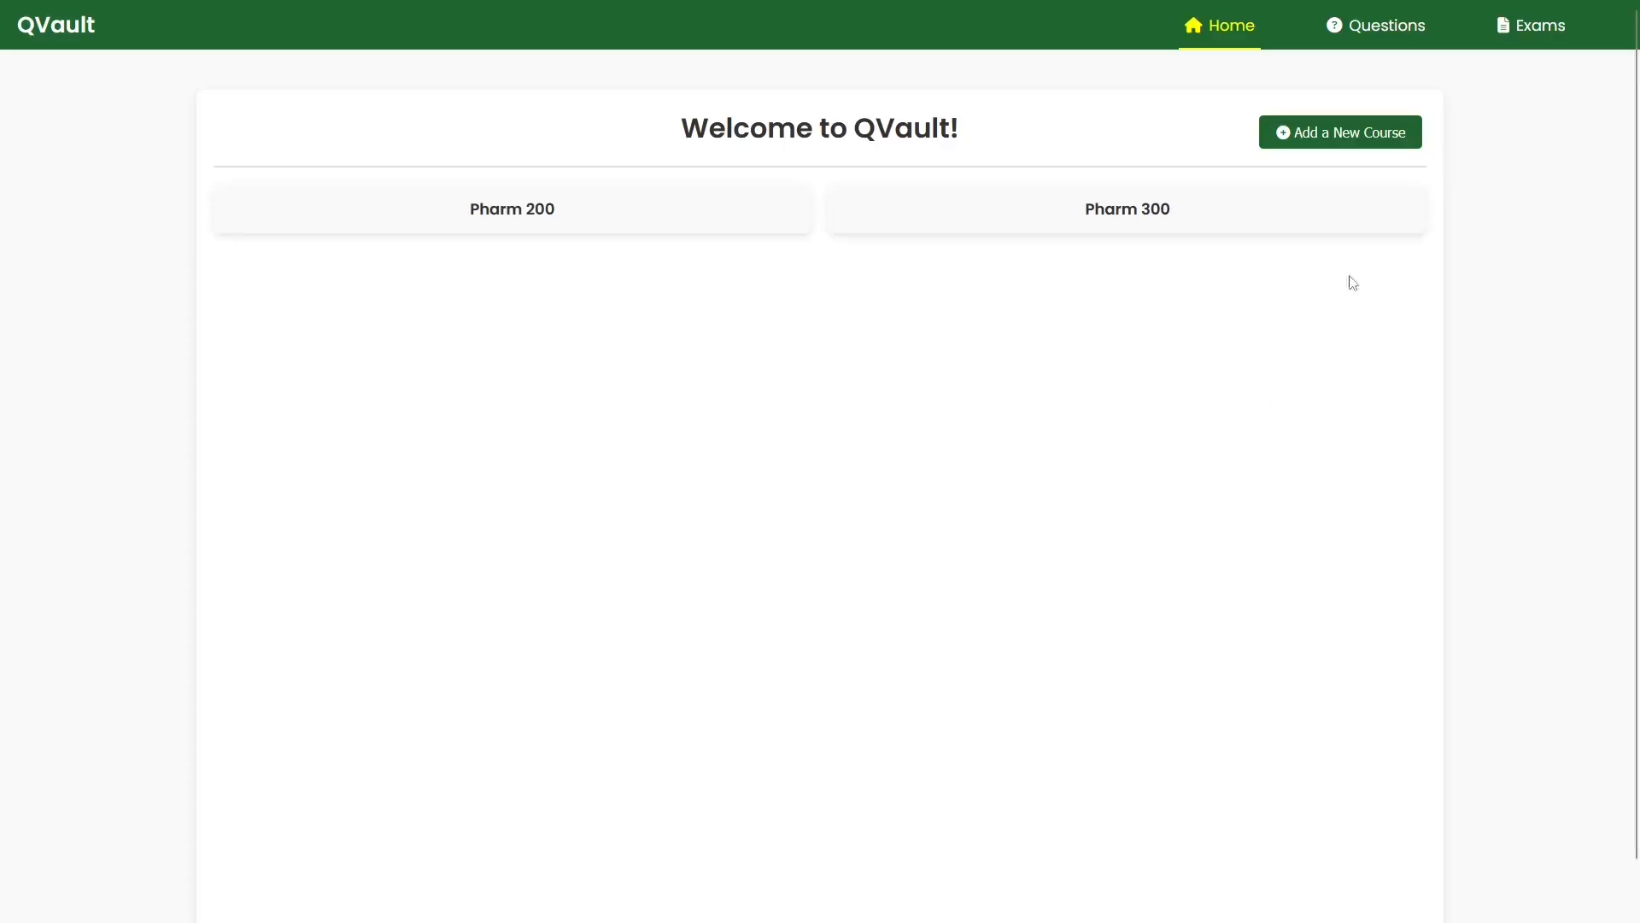
View the details of the anticancer drug question about 'Hand and foot syndrome', and return to the question list
{"action": "left_click", "coordinate": [1407, 34]}
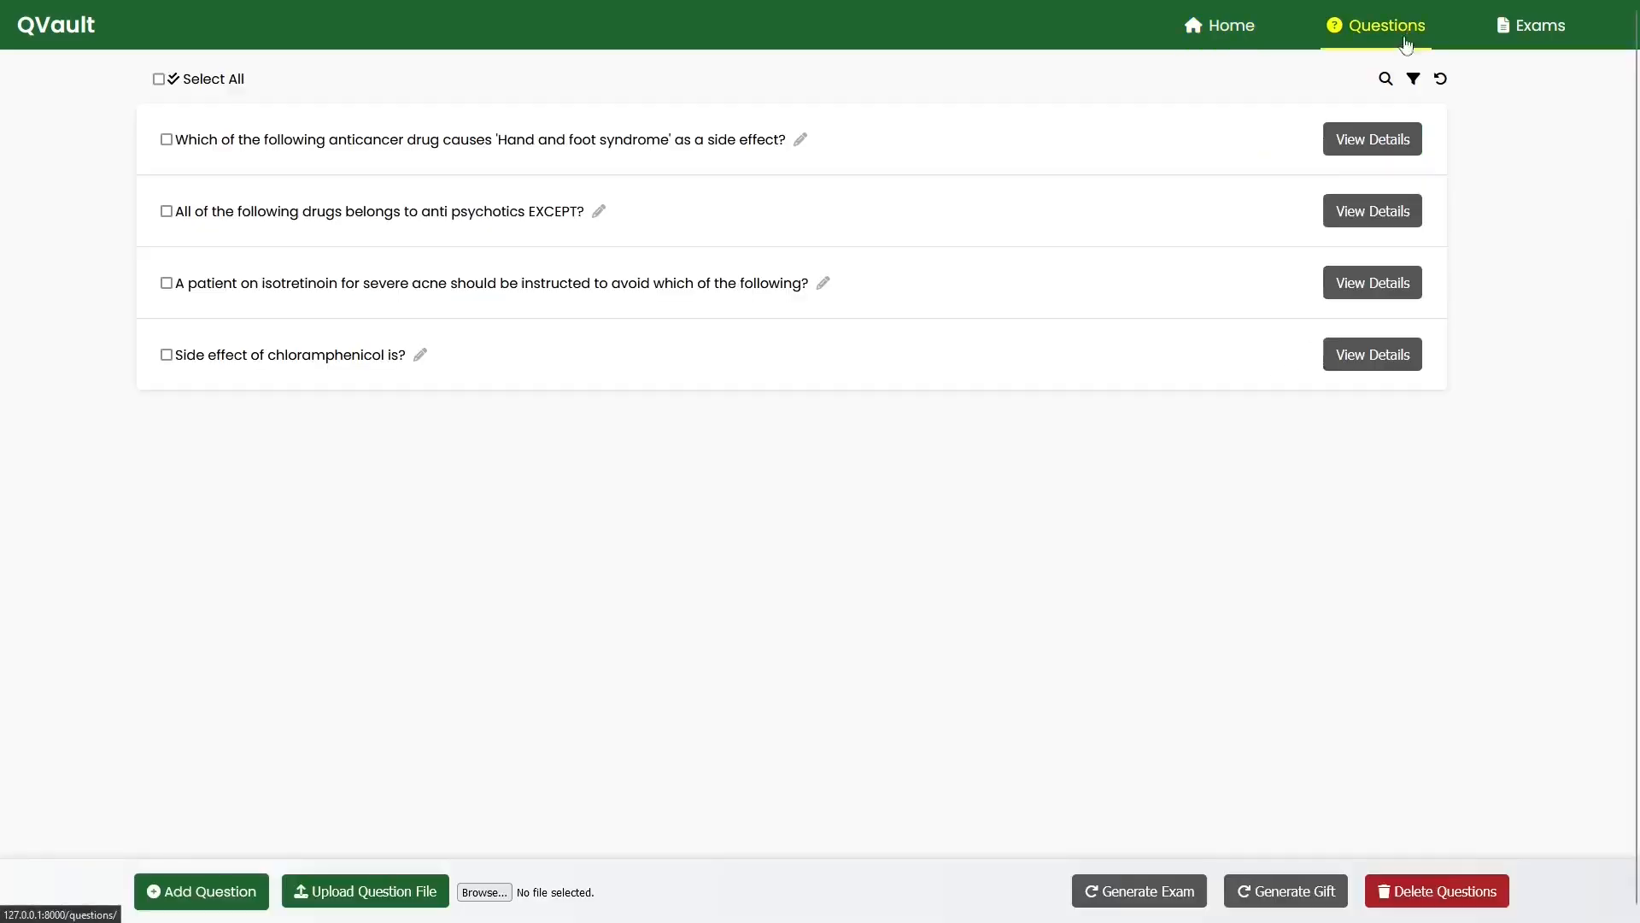
{"action": "left_click", "coordinate": [1354, 146]}
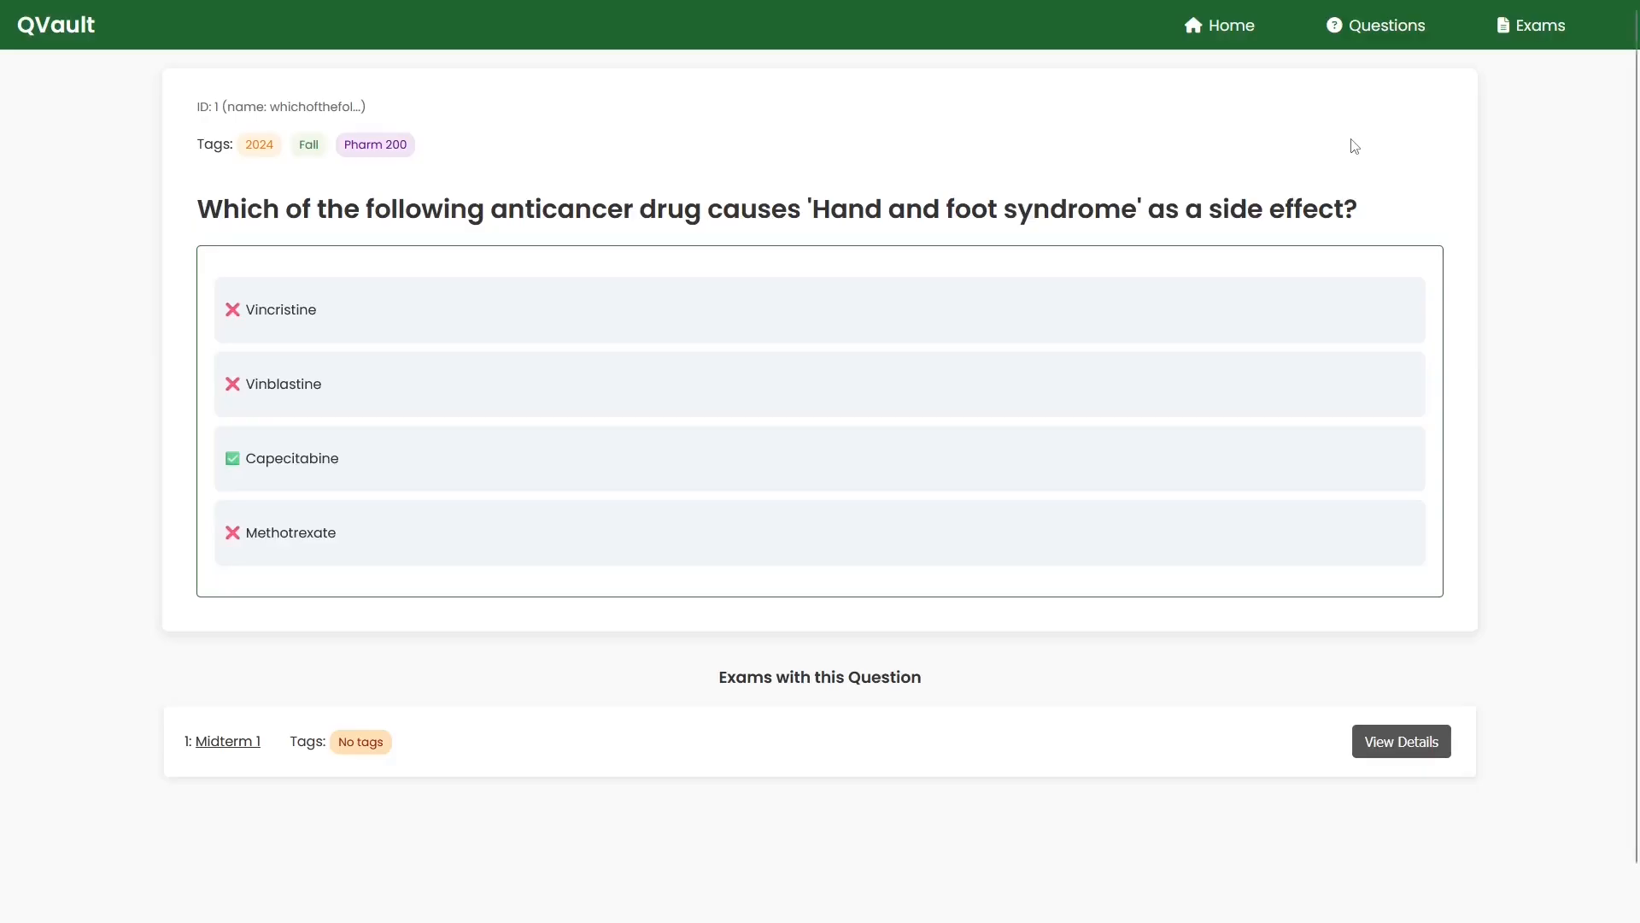
{"action": "left_click", "coordinate": [1366, 43]}
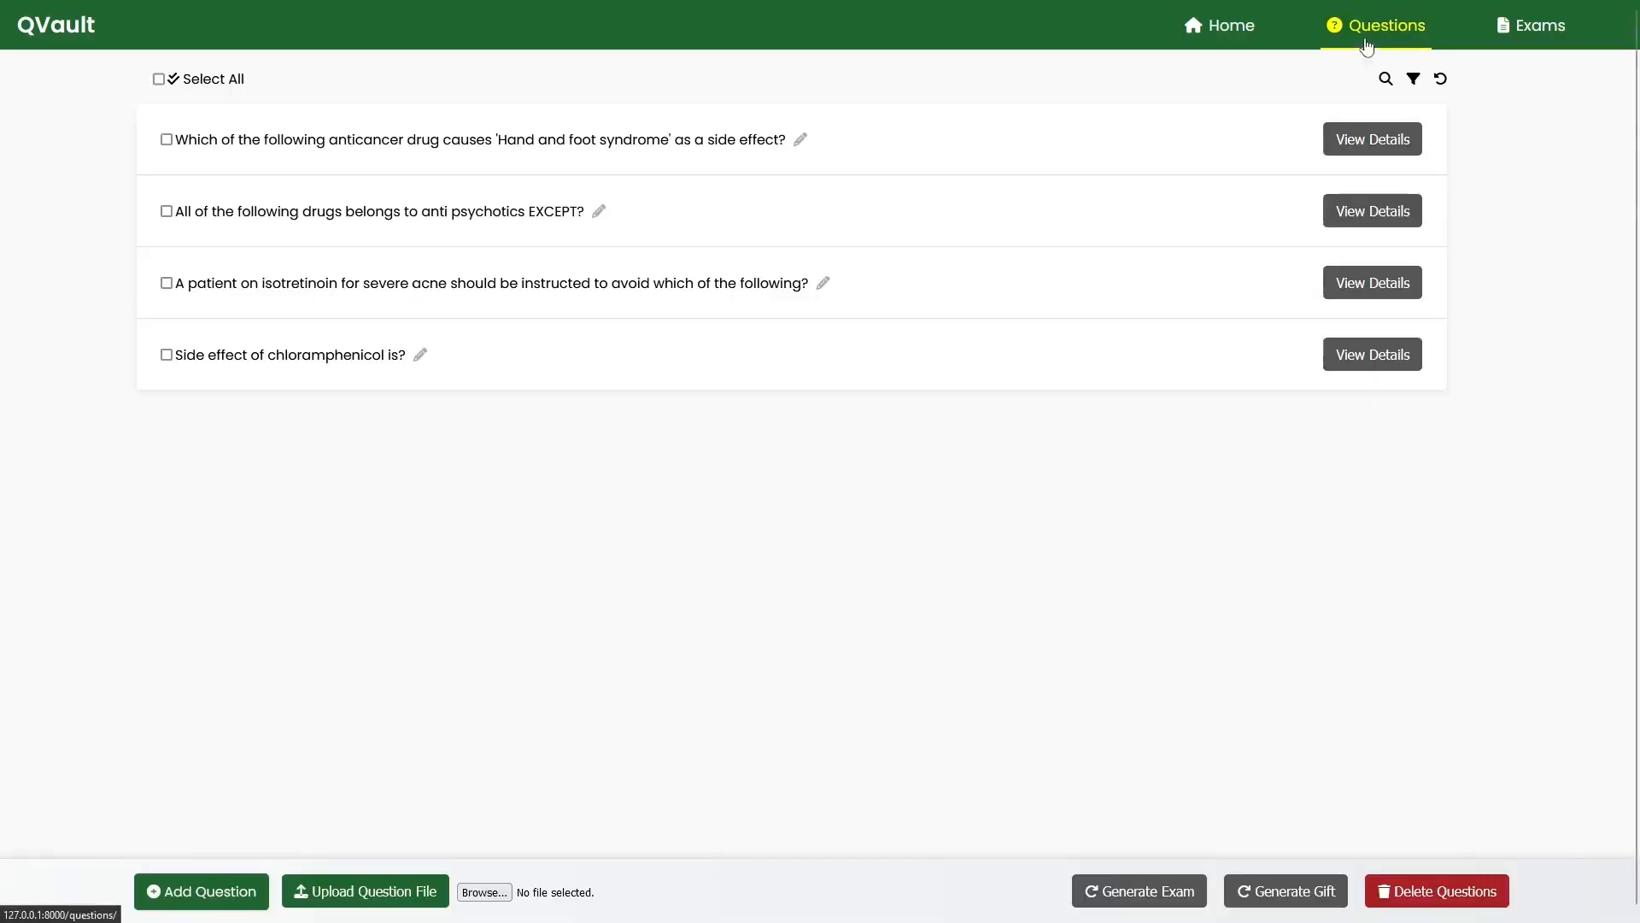
Start a new question with the content "What is the powerhouse of the cell?"
{"action": "left_click", "coordinate": [227, 889]}
{"action": "type", "text": "Wha"}
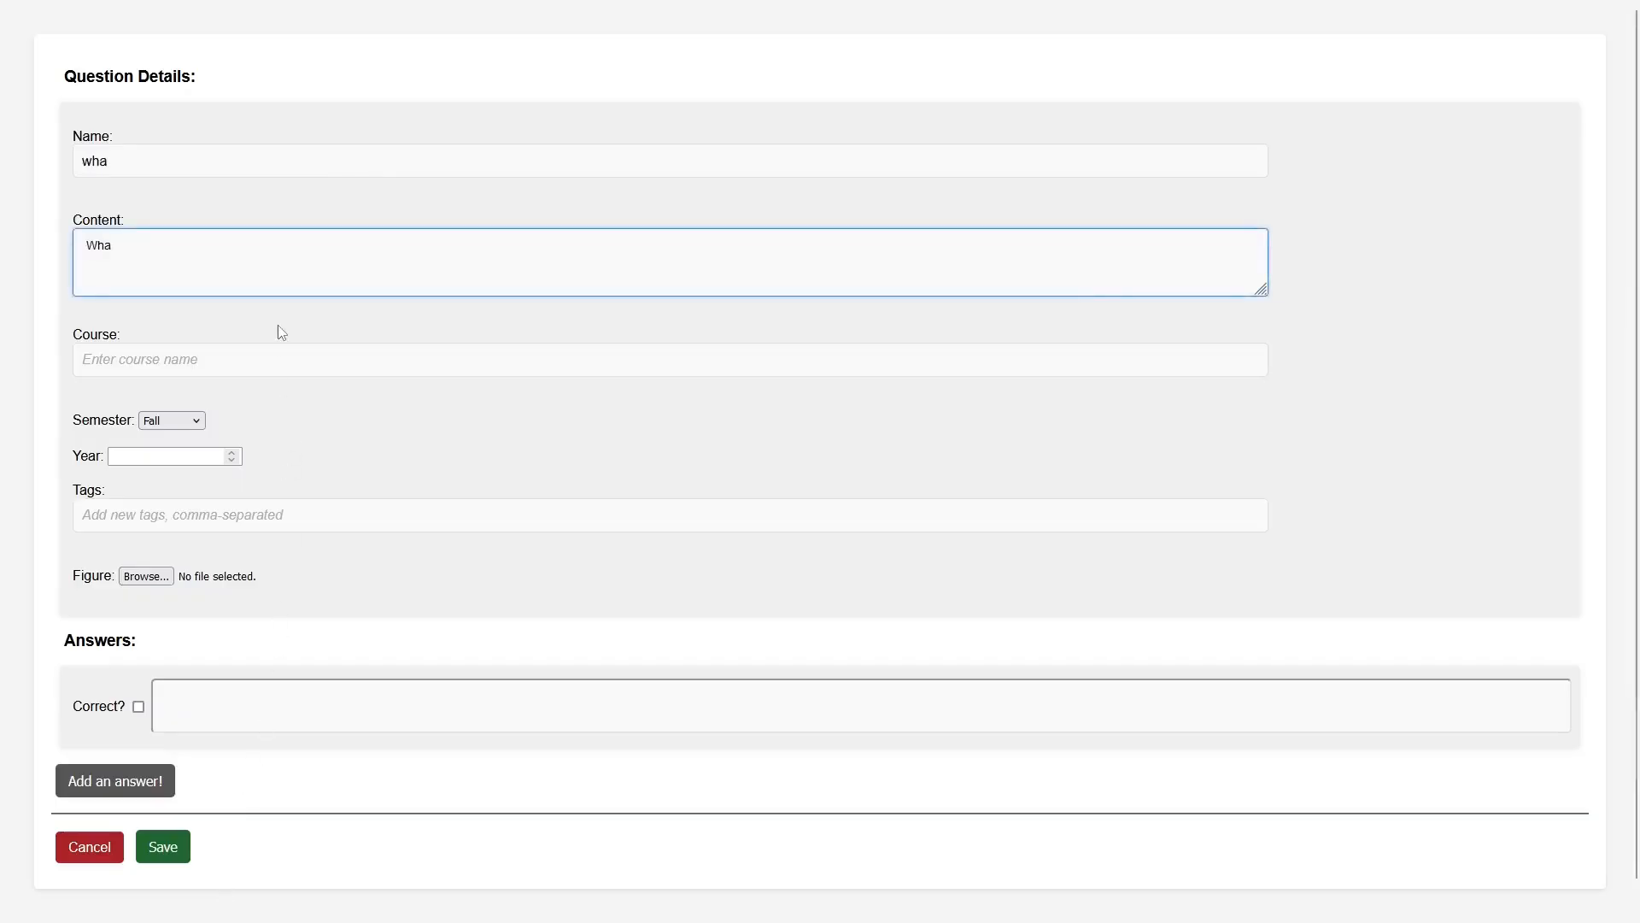
{"action": "type", "text": "t is the power"}
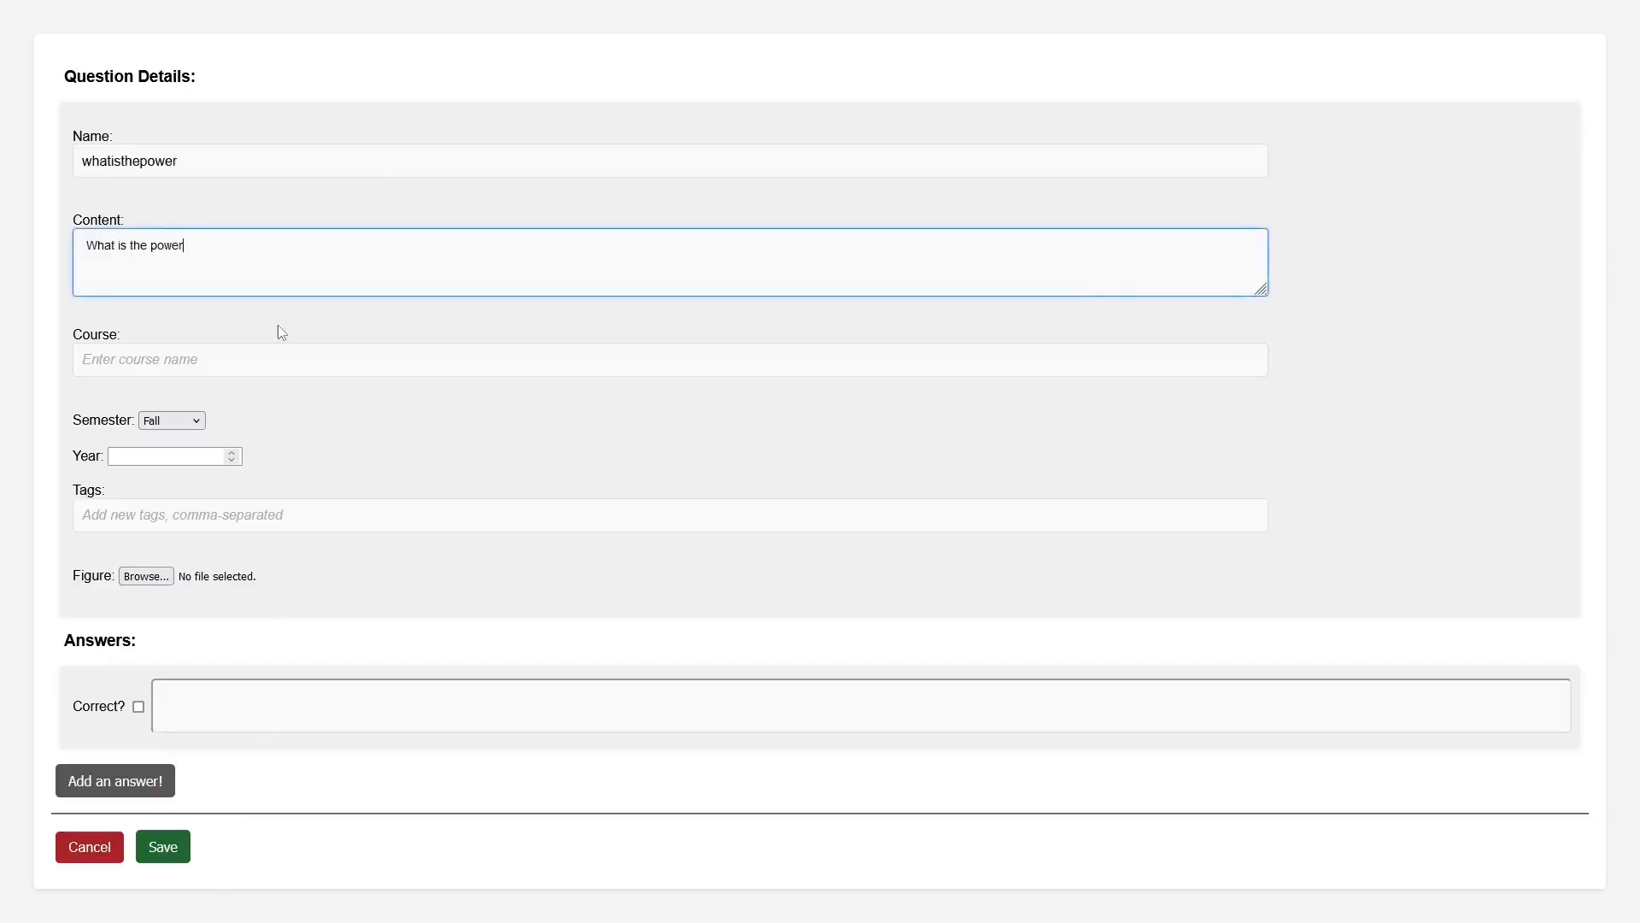
{"action": "type", "text": "house of the cell?"}
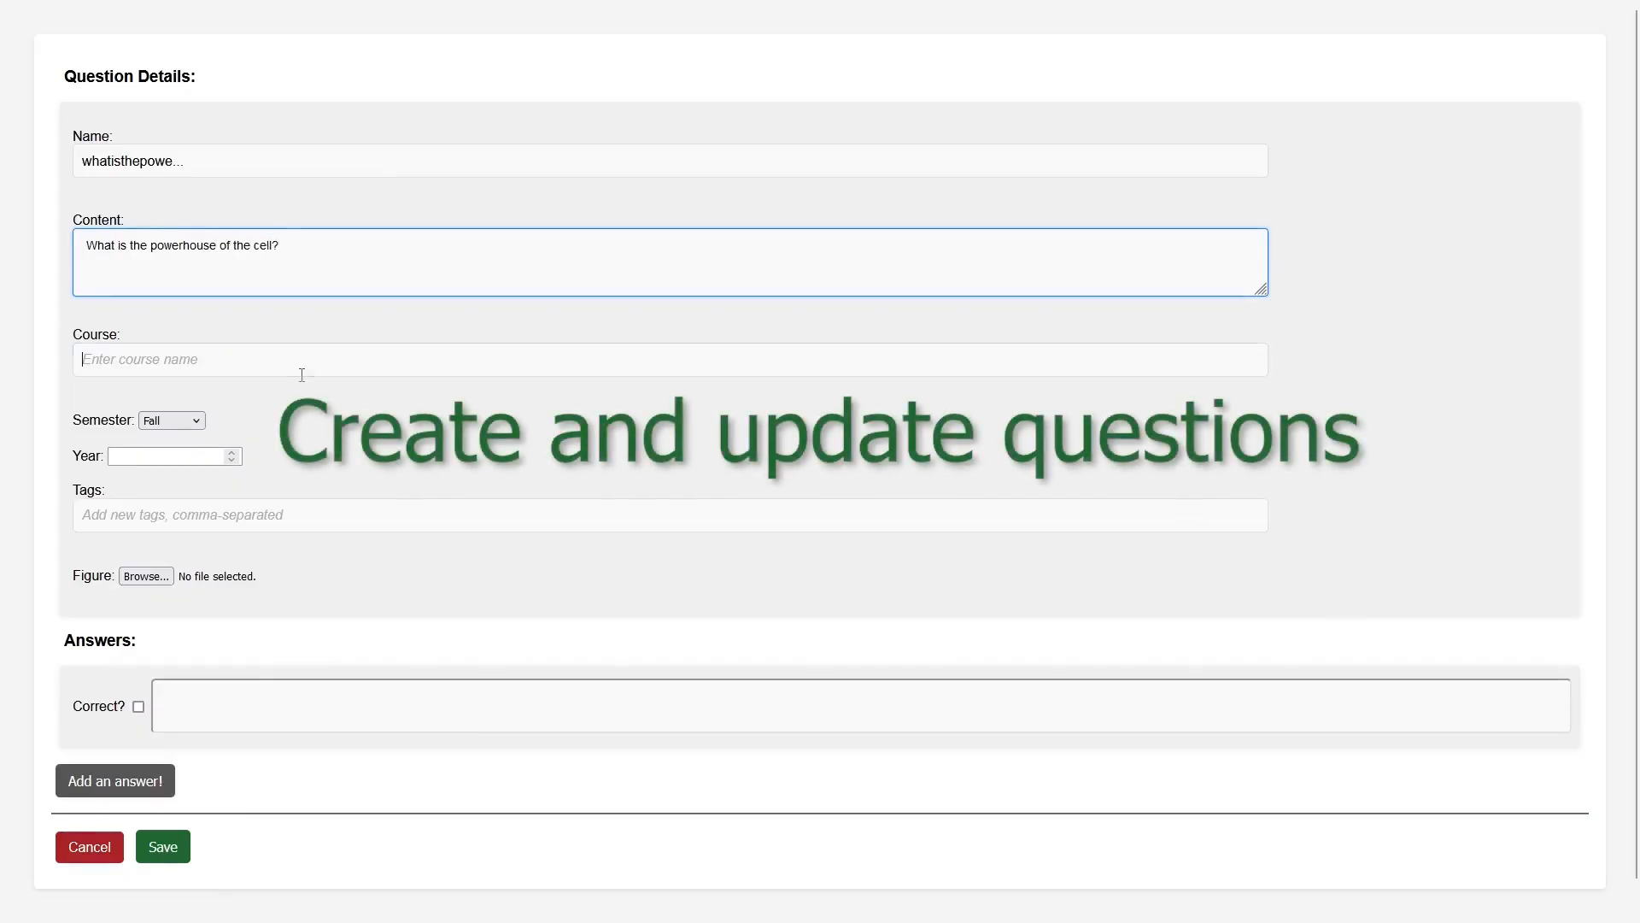
Set the new question's course to Pharm 200, year to 2024 and tag to Pharm 200
{"action": "left_click", "coordinate": [326, 354]}
{"action": "type", "text": "Pharm 200"}
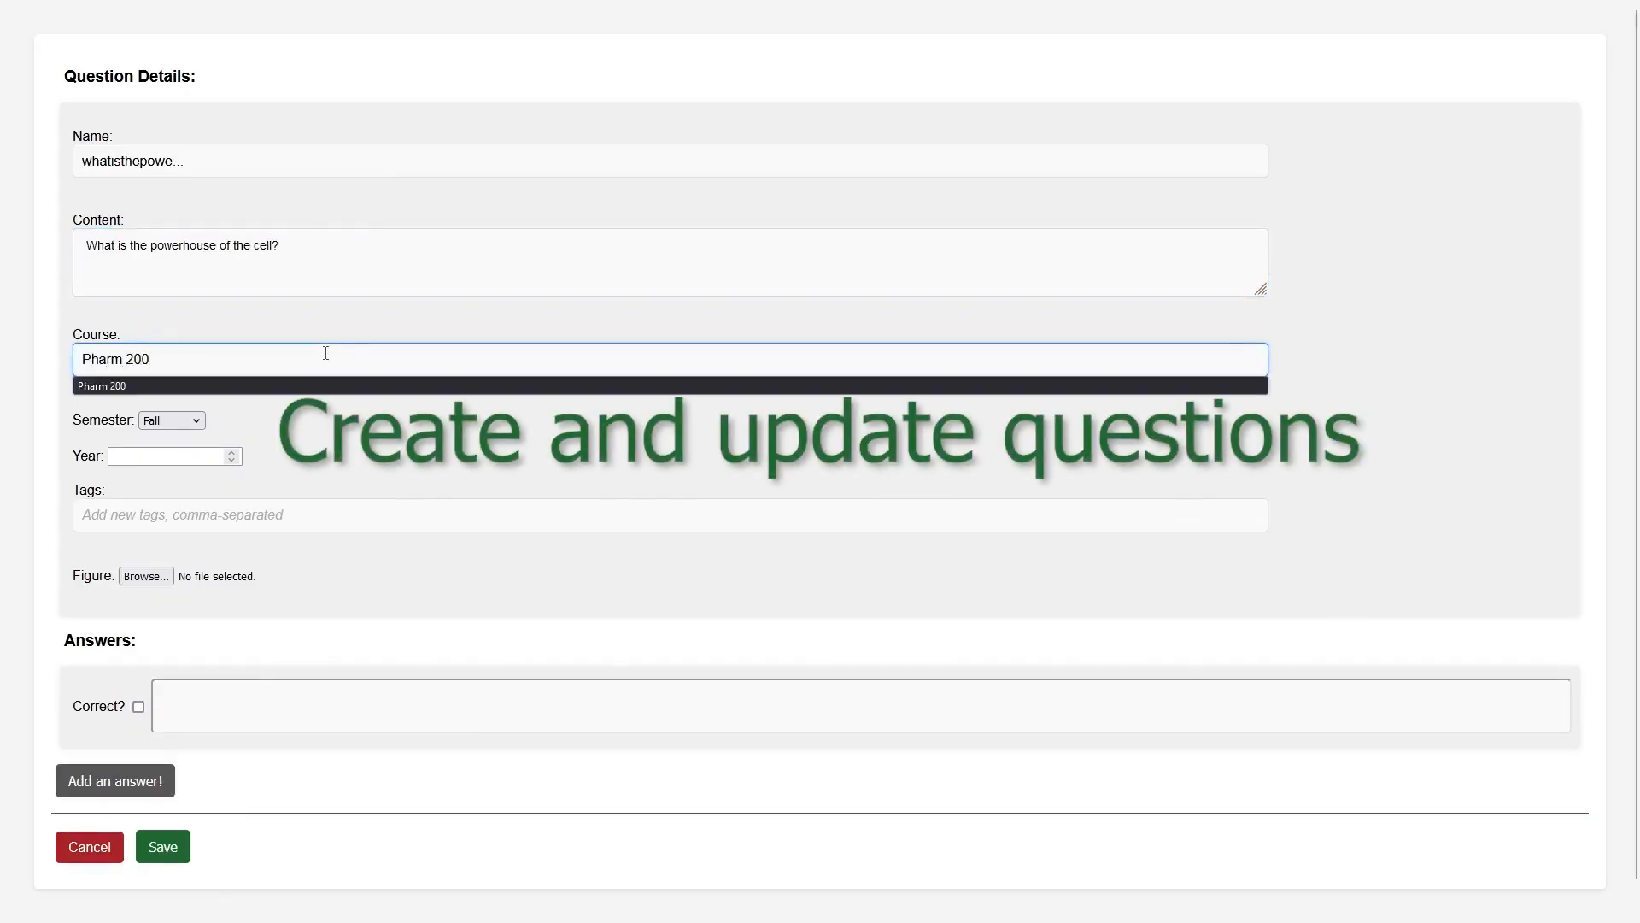
{"action": "left_click", "coordinate": [208, 457]}
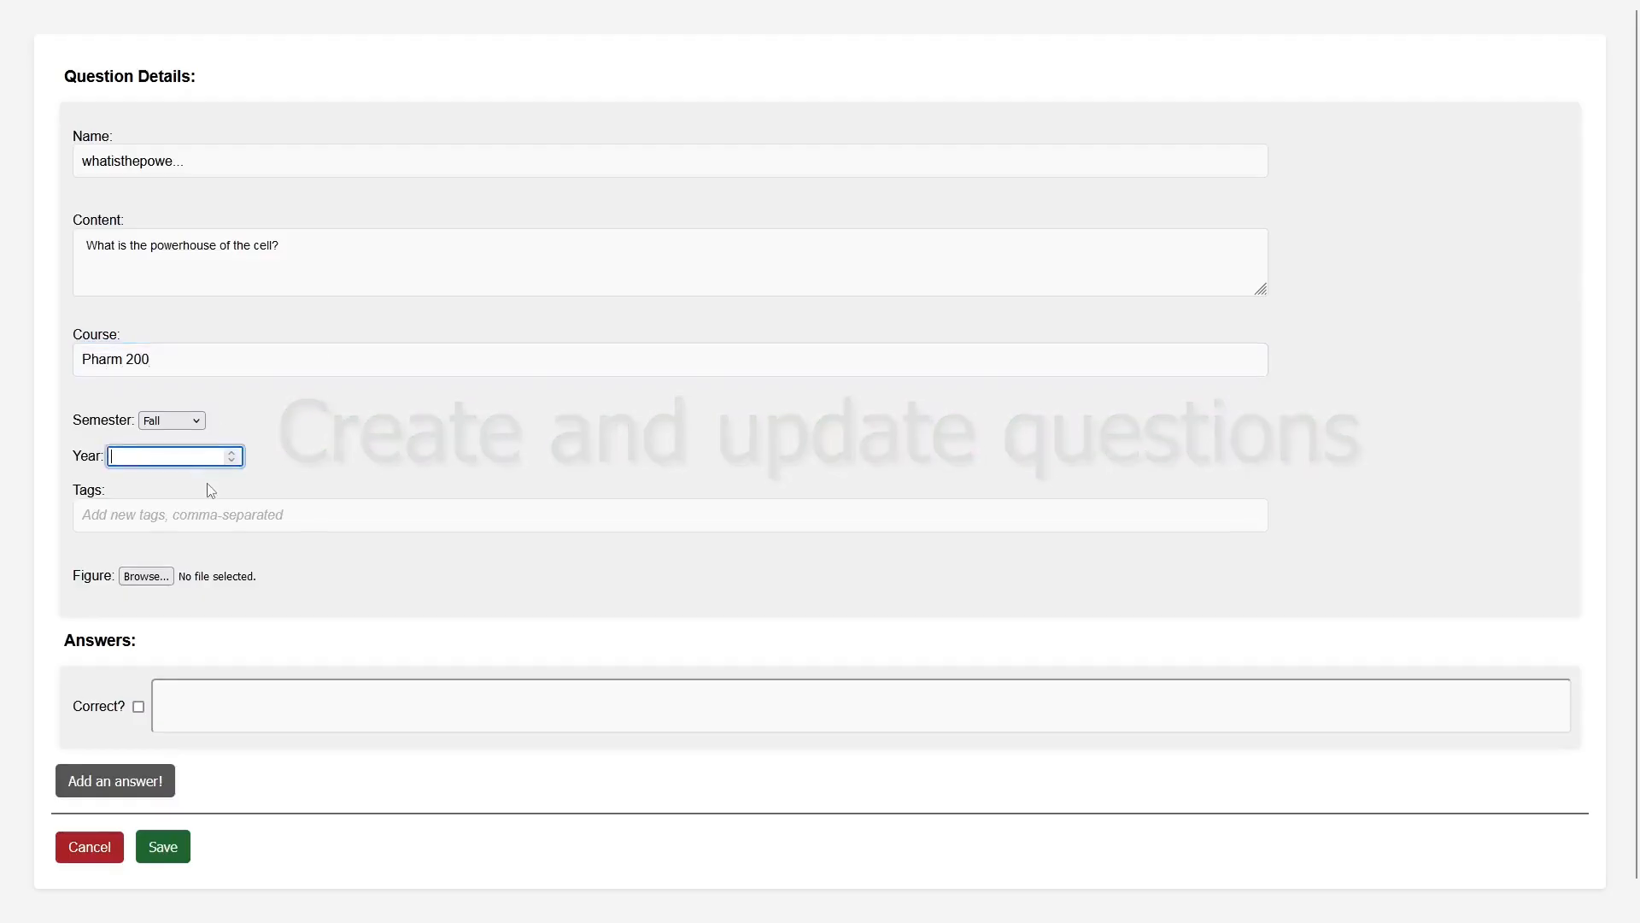
{"action": "type", "text": "2024"}
{"action": "left_click", "coordinate": [215, 514]}
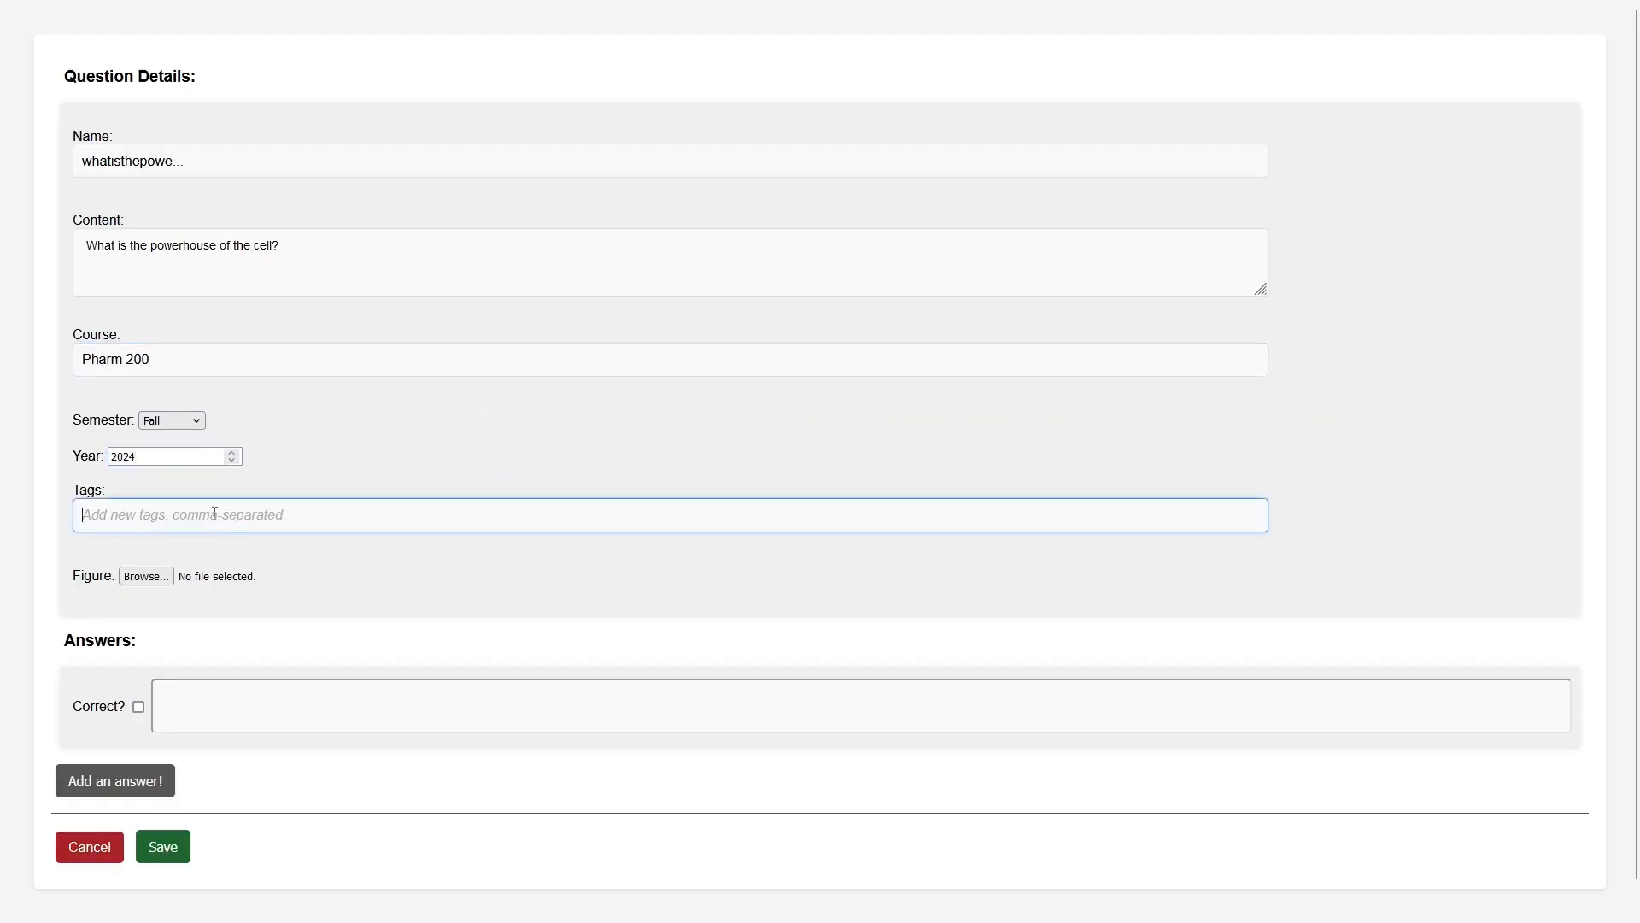
{"action": "type", "text": "Pharm"}
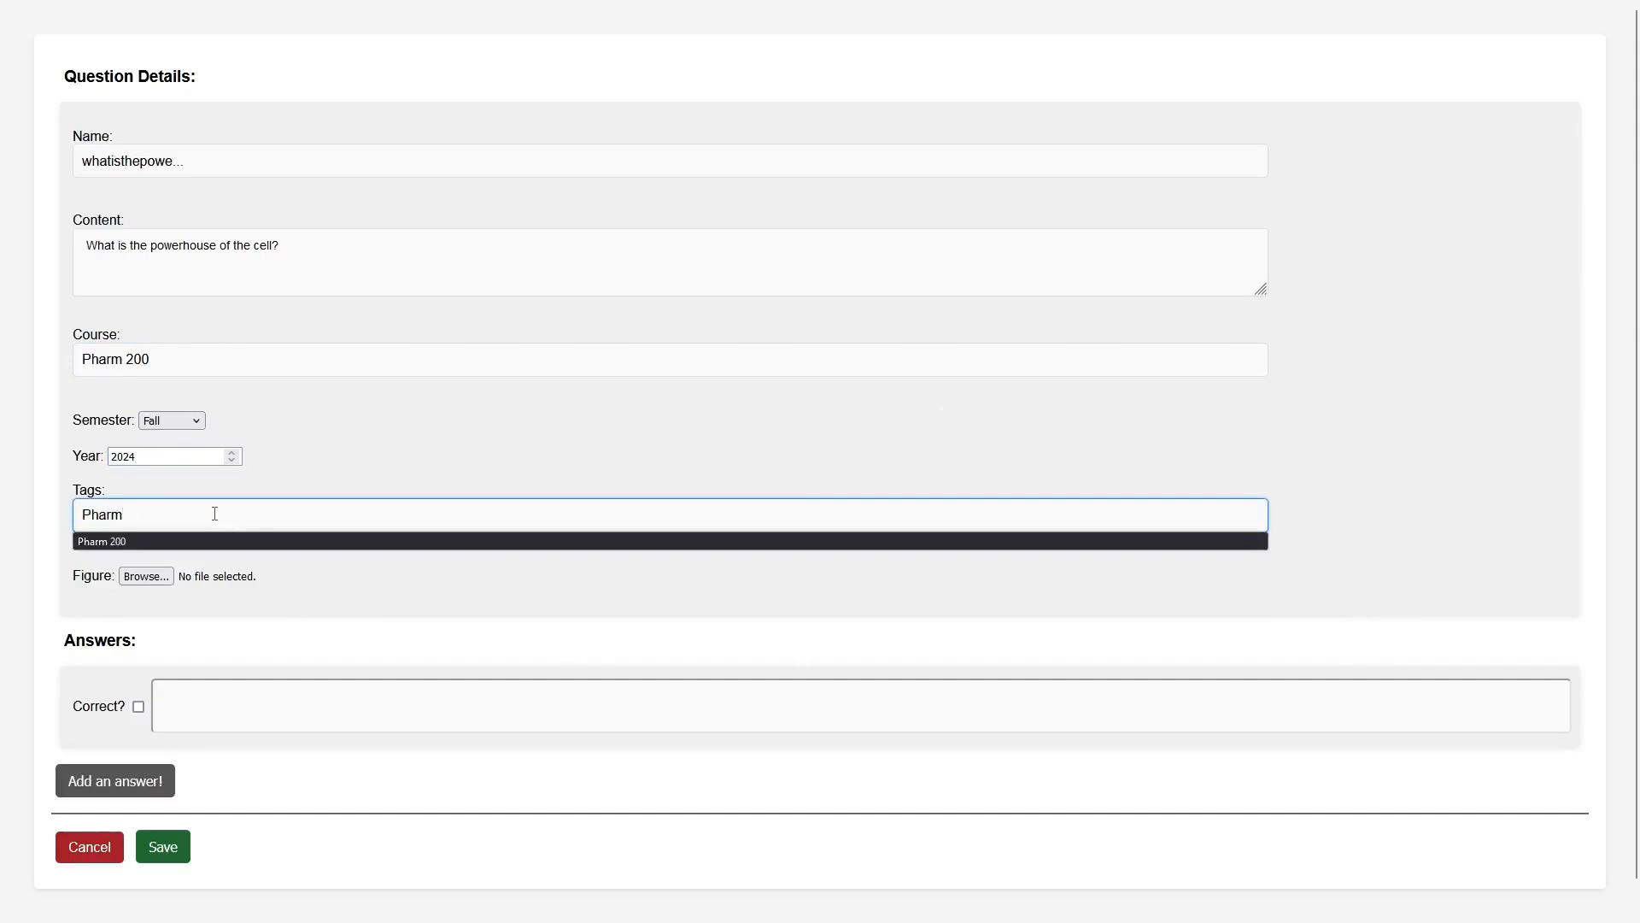
{"action": "type", "text": " 200"}
Enter Nucleus as the first answer and add Mitochondria as the second answer
{"action": "left_click", "coordinate": [380, 694]}
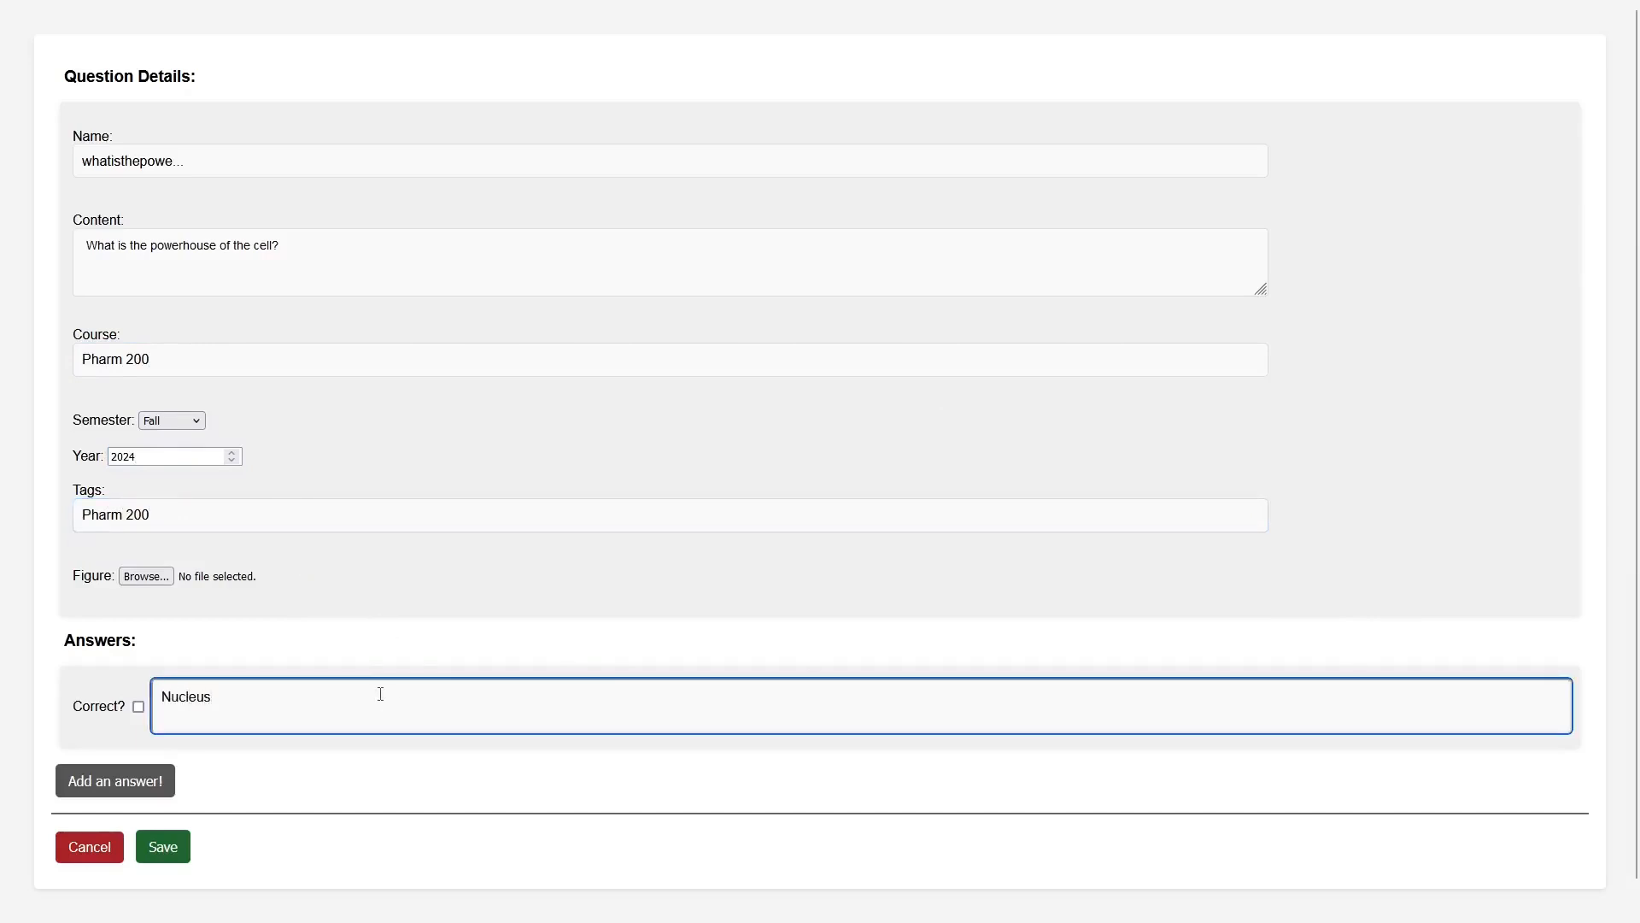
{"action": "left_click", "coordinate": [162, 779]}
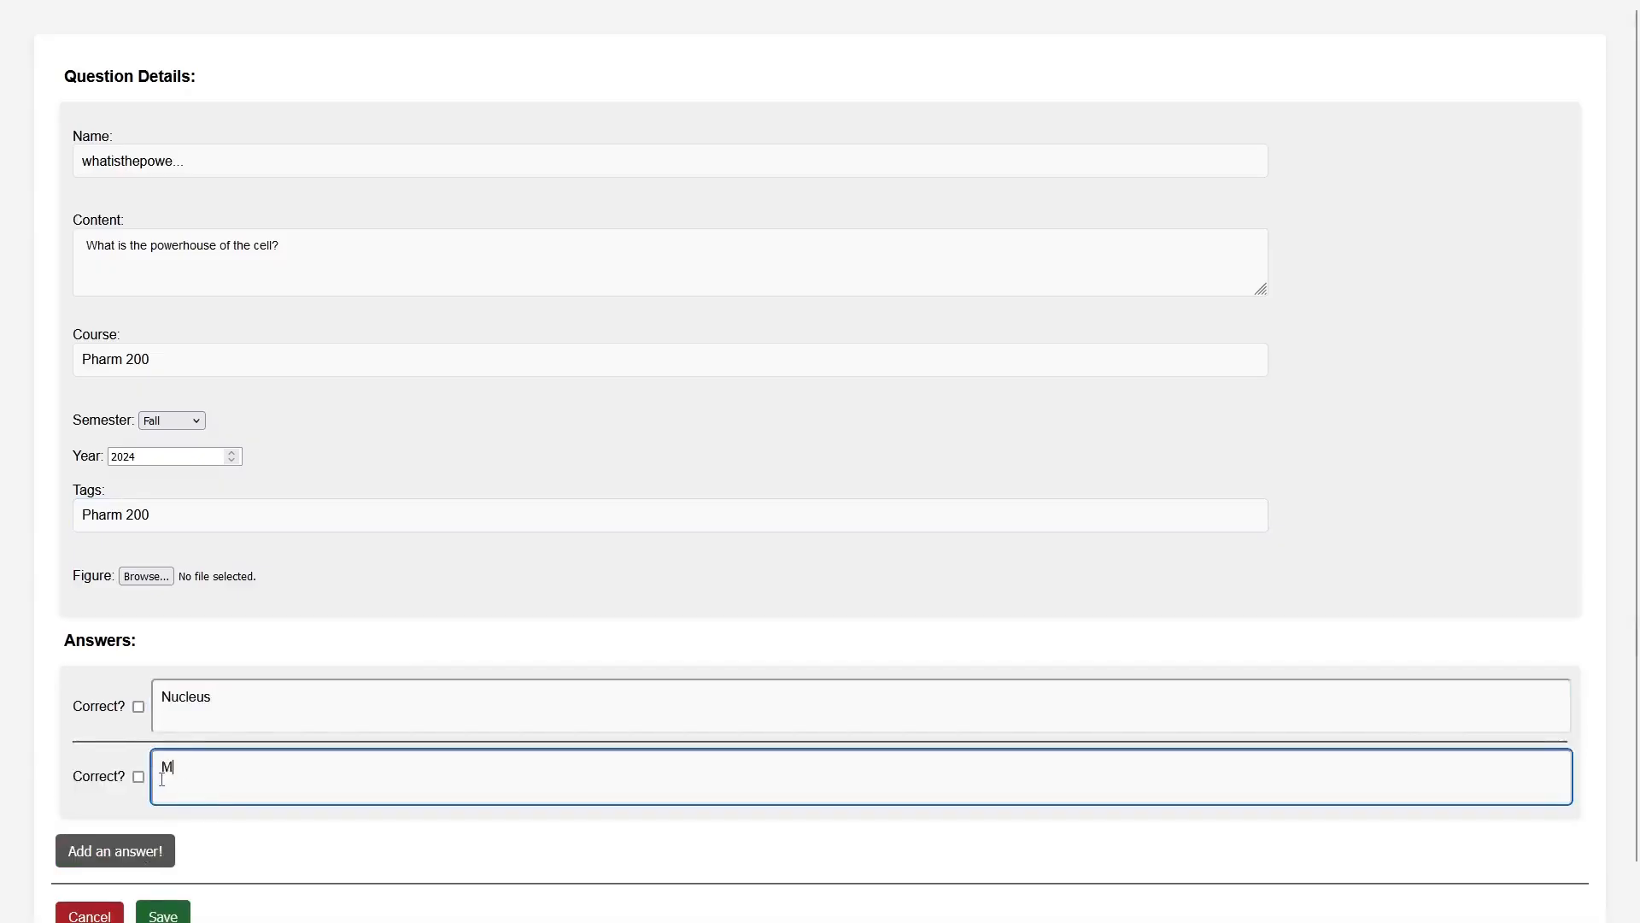
{"action": "type", "text": "Mitochondria"}
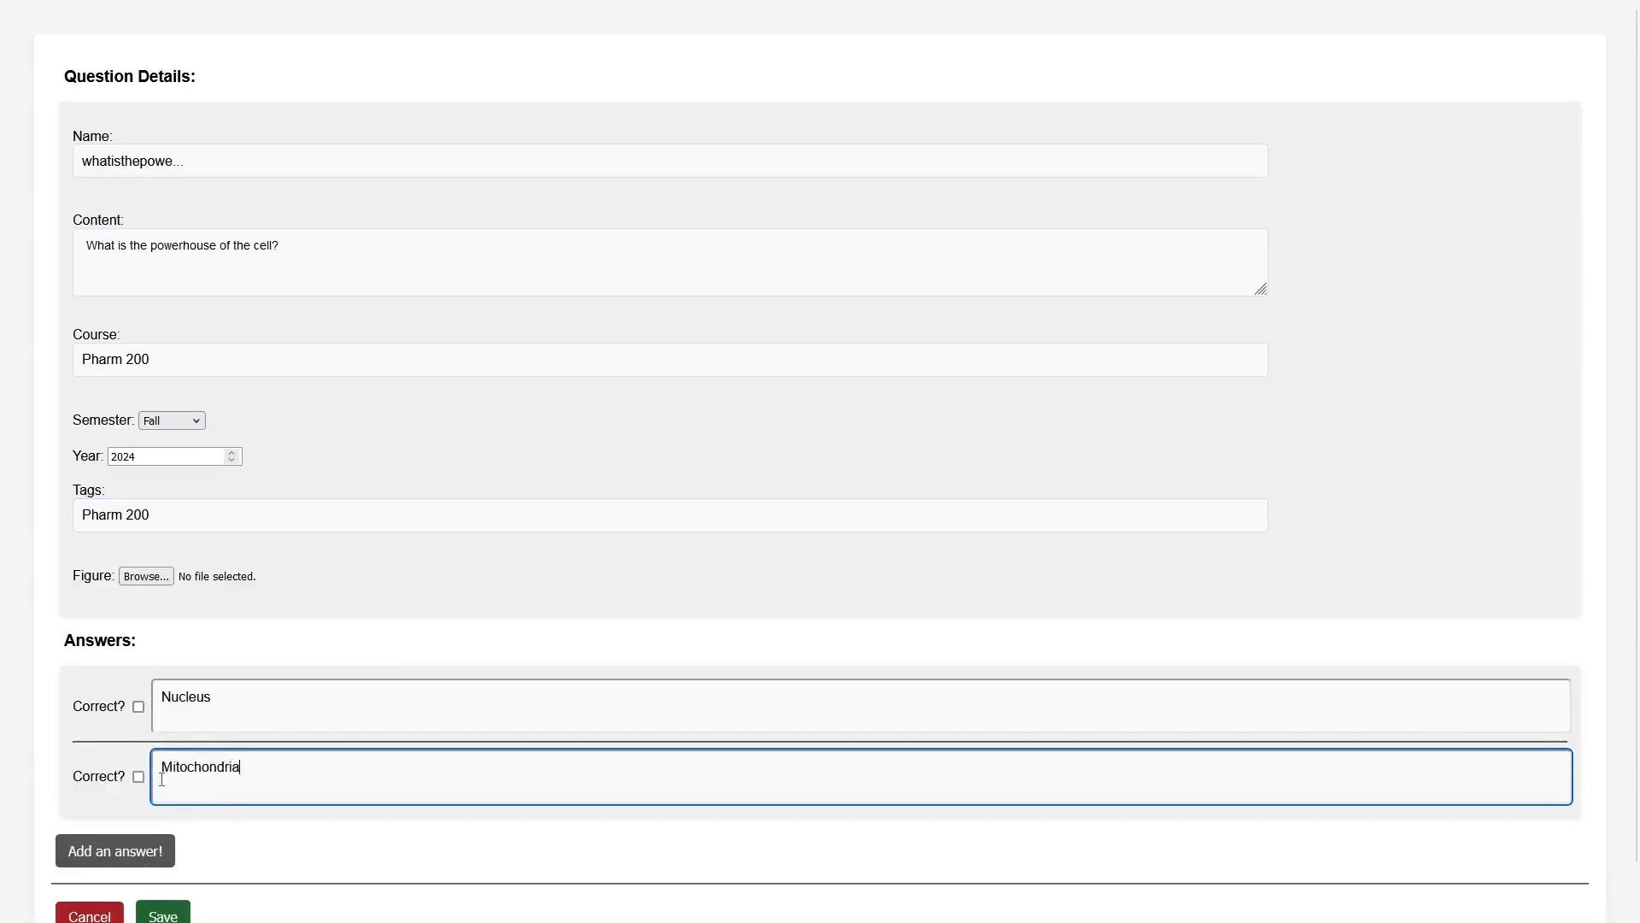
Add two more answers to the question, Vacoules and Cytoplasm
{"action": "left_click", "coordinate": [168, 846]}
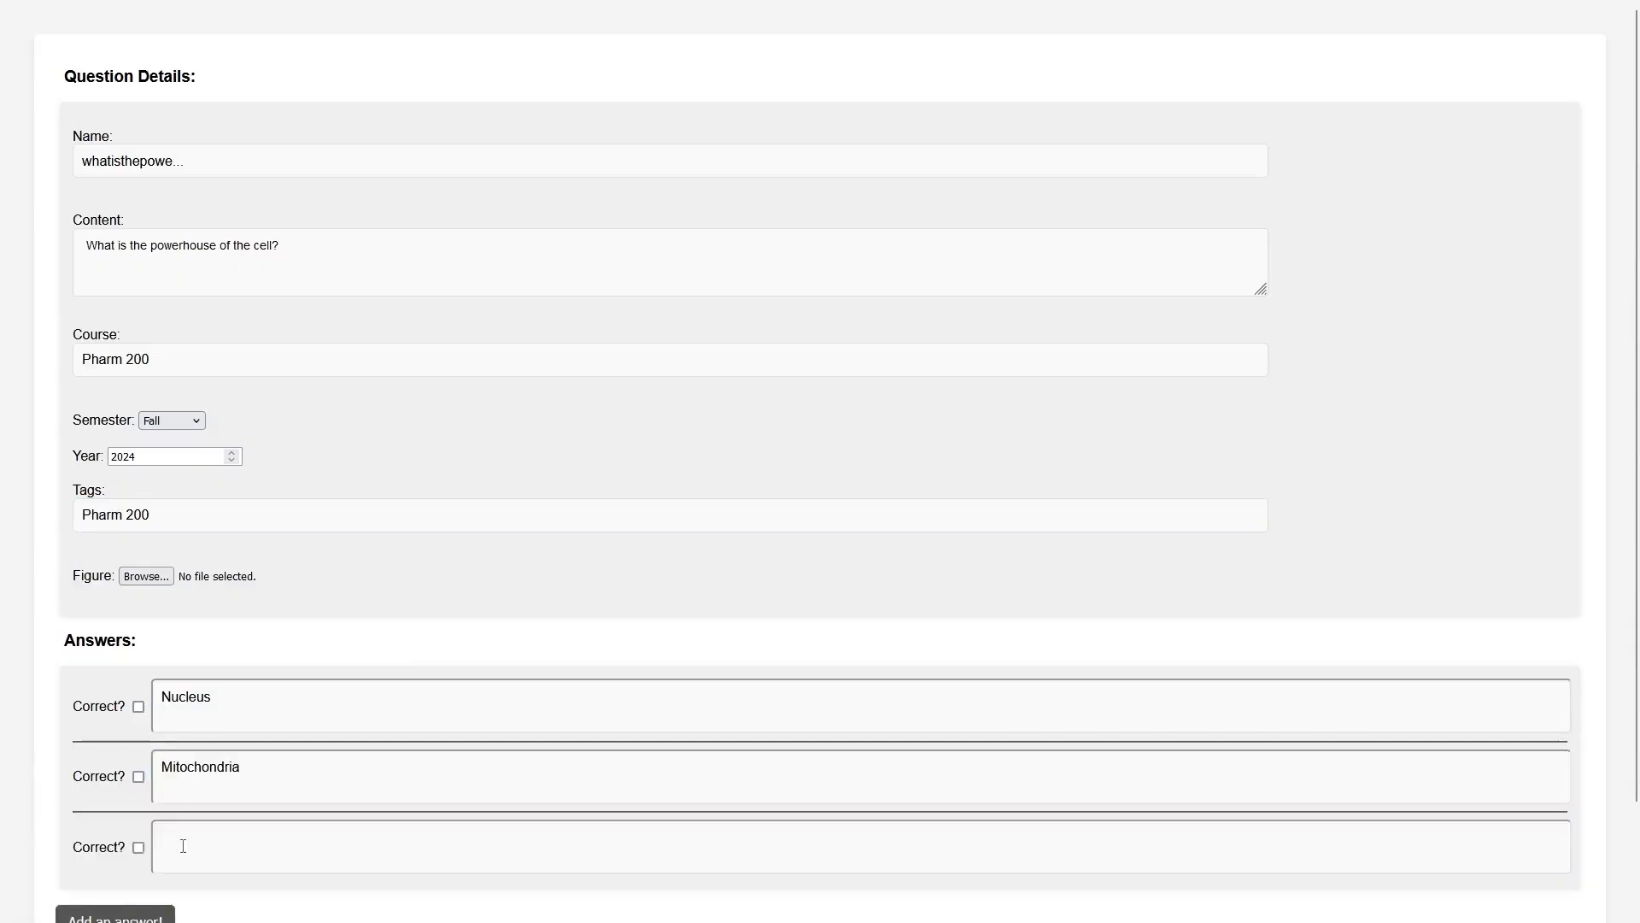
{"action": "left_click", "coordinate": [183, 846]}
{"action": "scroll", "coordinate": [218, 816], "scroll_direction": "down", "scroll_amount": 1}
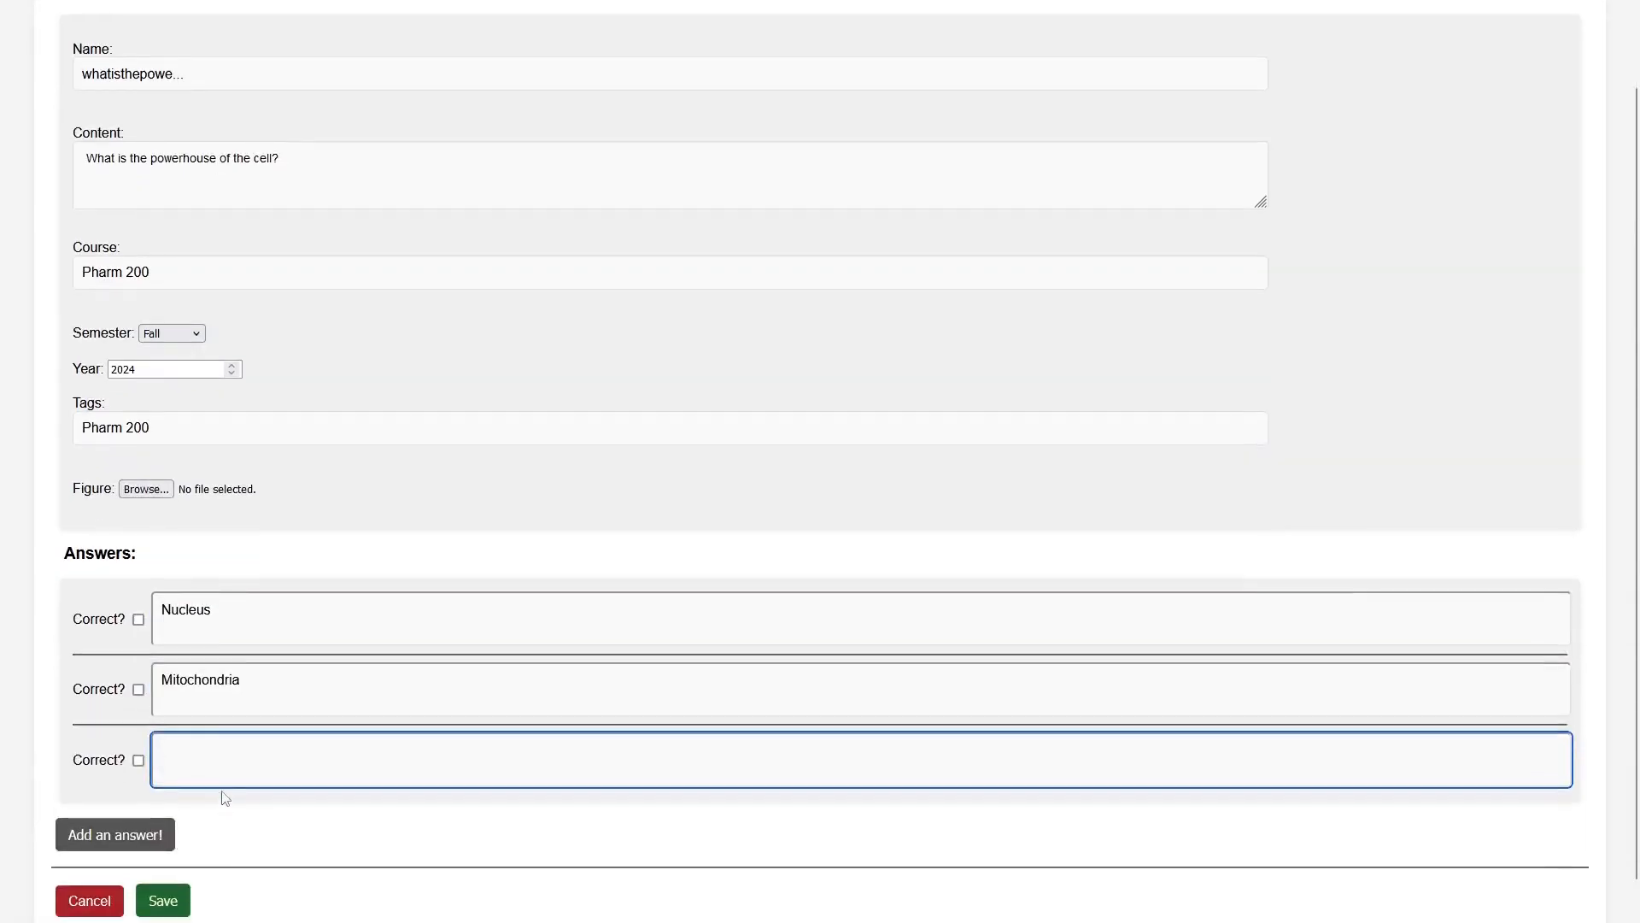
{"action": "type", "text": "Vacoules"}
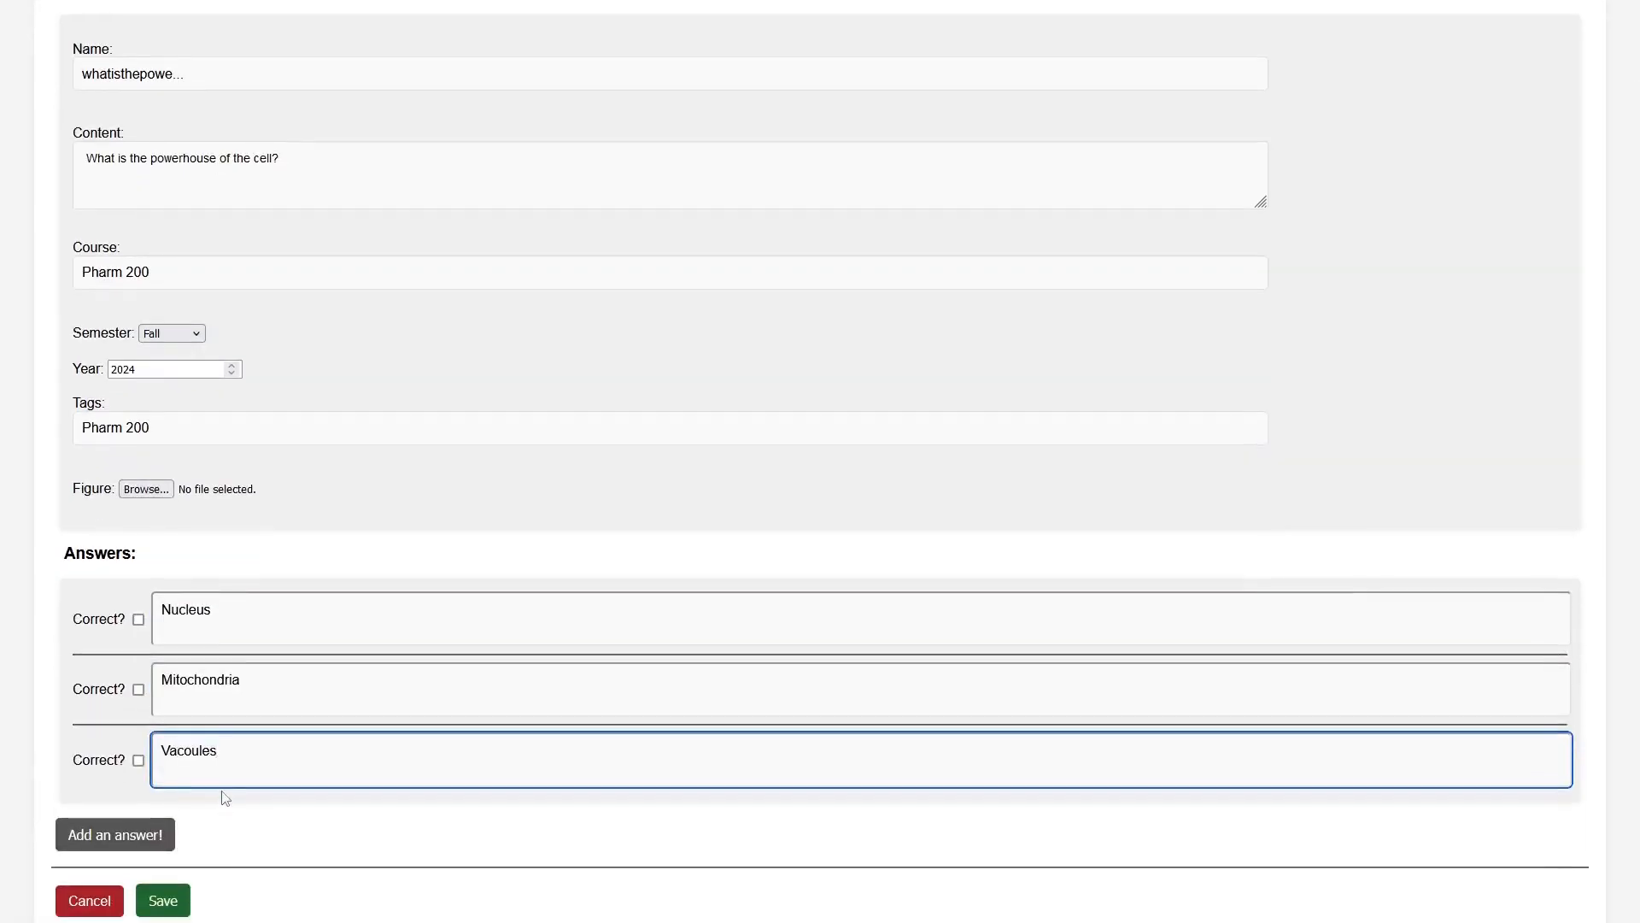
{"action": "left_click", "coordinate": [173, 812]}
{"action": "left_click", "coordinate": [109, 833]}
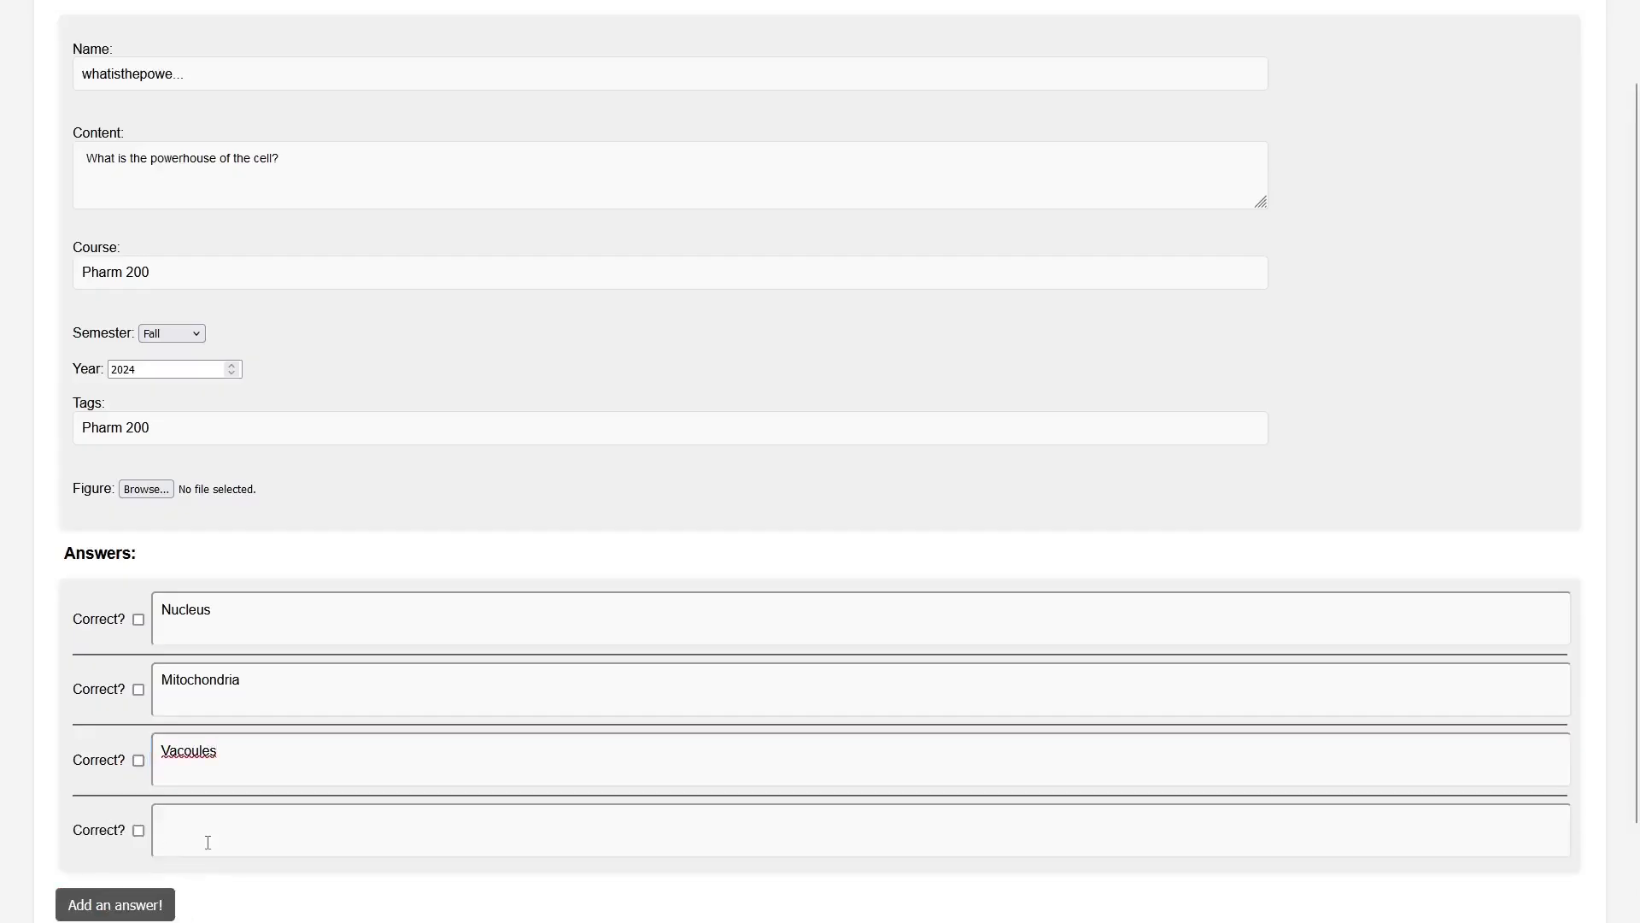
{"action": "left_click", "coordinate": [208, 842]}
{"action": "type", "text": "Cytoplasm"}
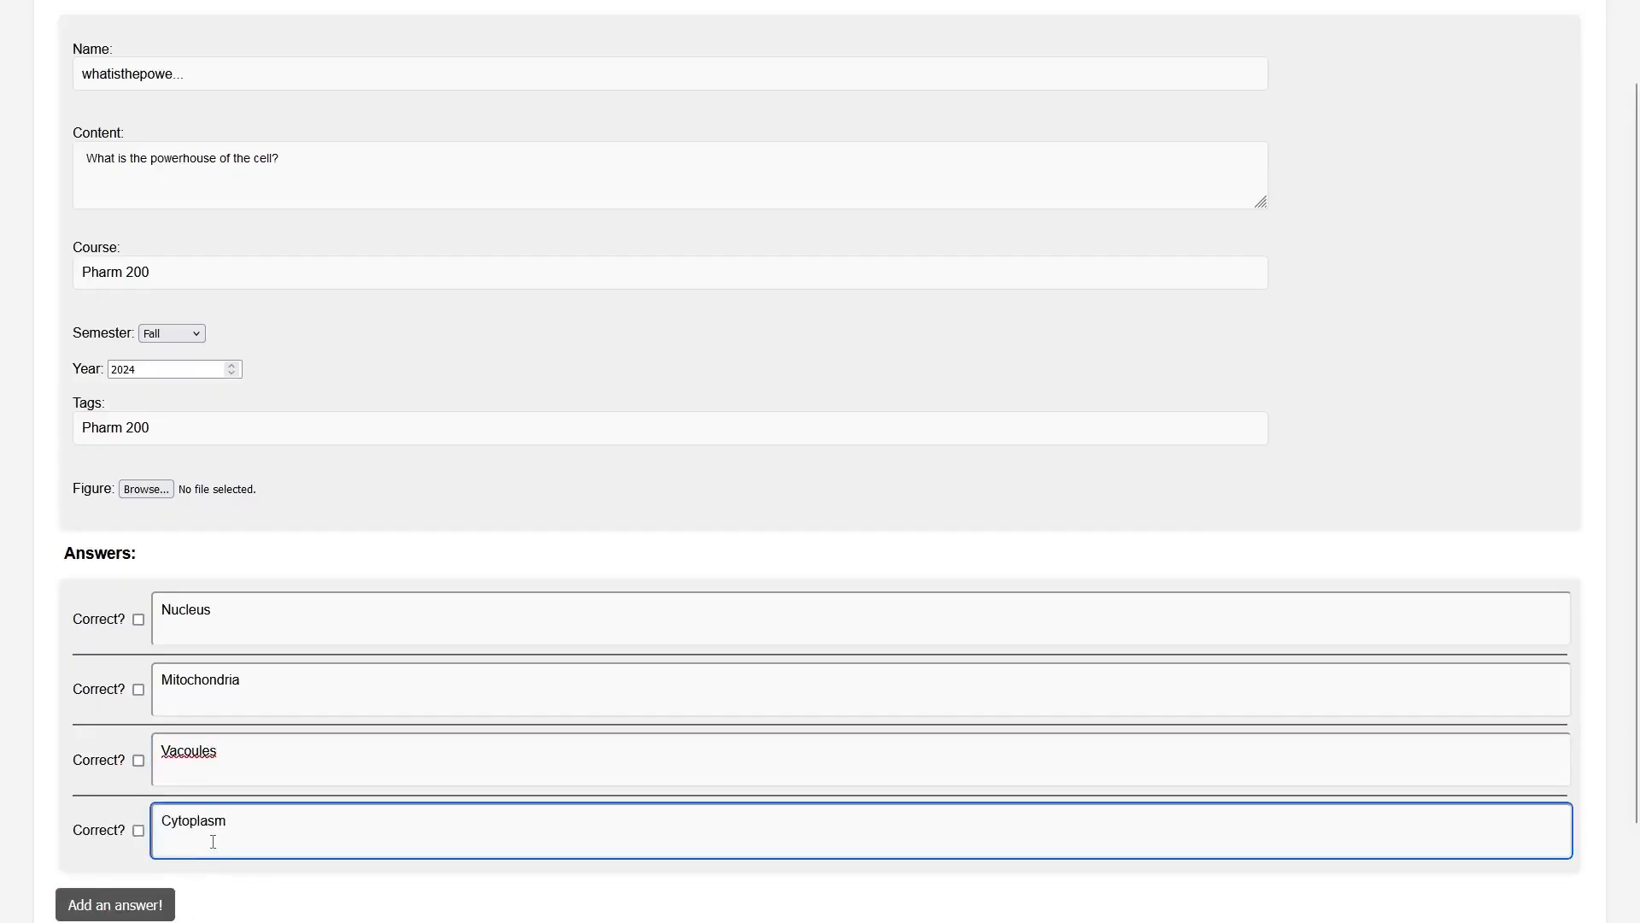
Mark Mitochondria as the correct answer and save the question
{"action": "scroll", "coordinate": [222, 837], "scroll_direction": "down", "scroll_amount": 2}
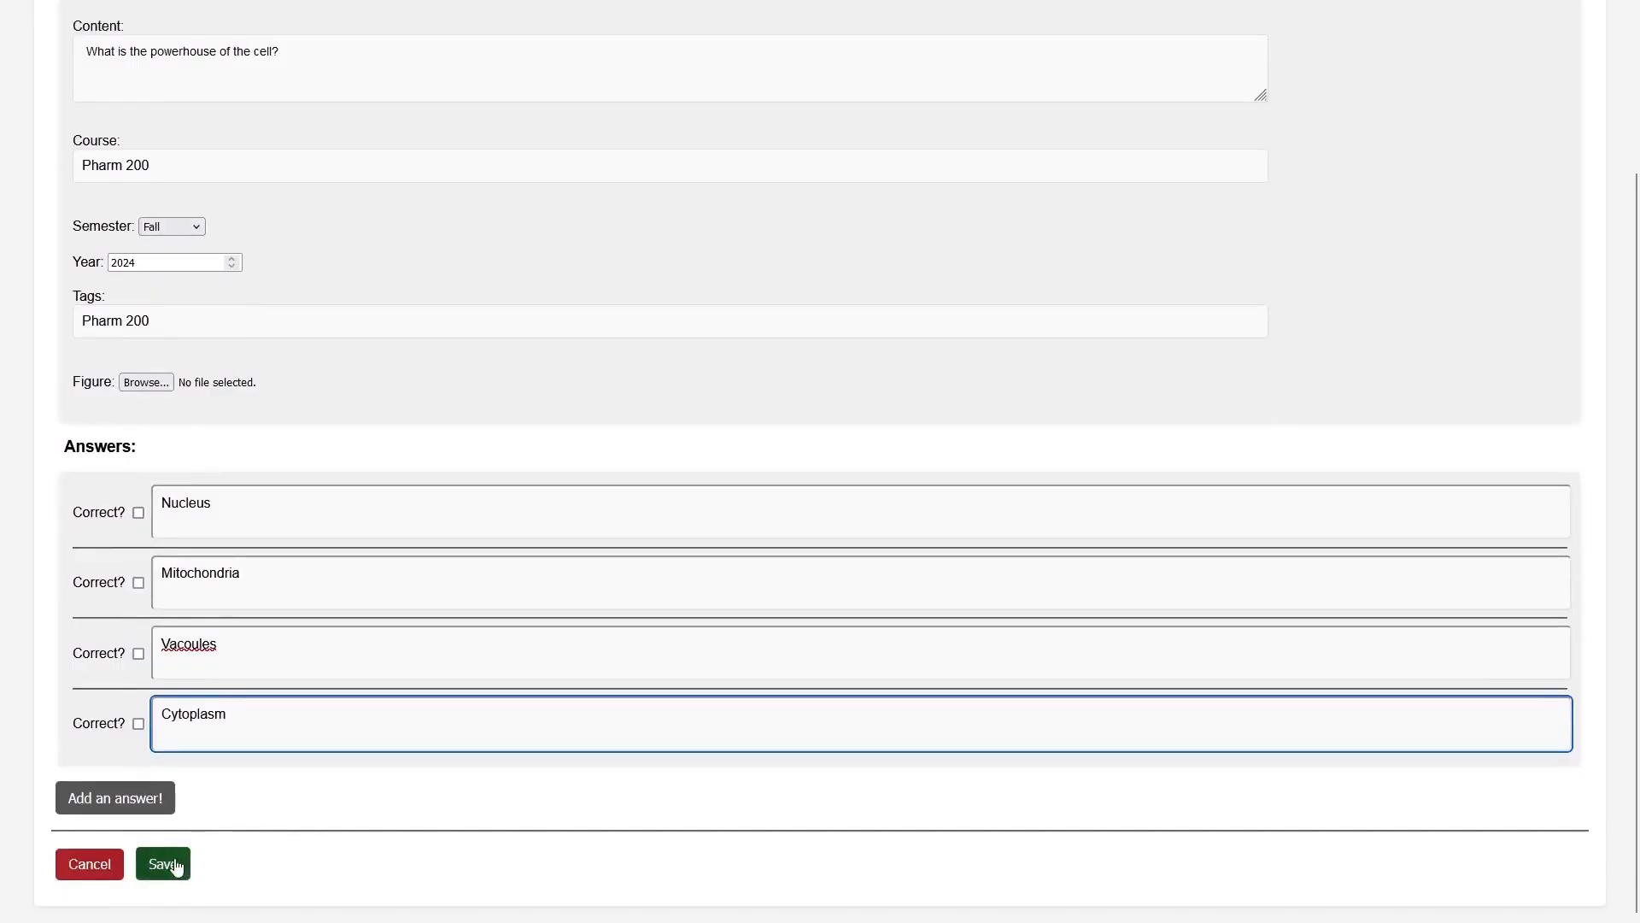
{"action": "left_click", "coordinate": [138, 584]}
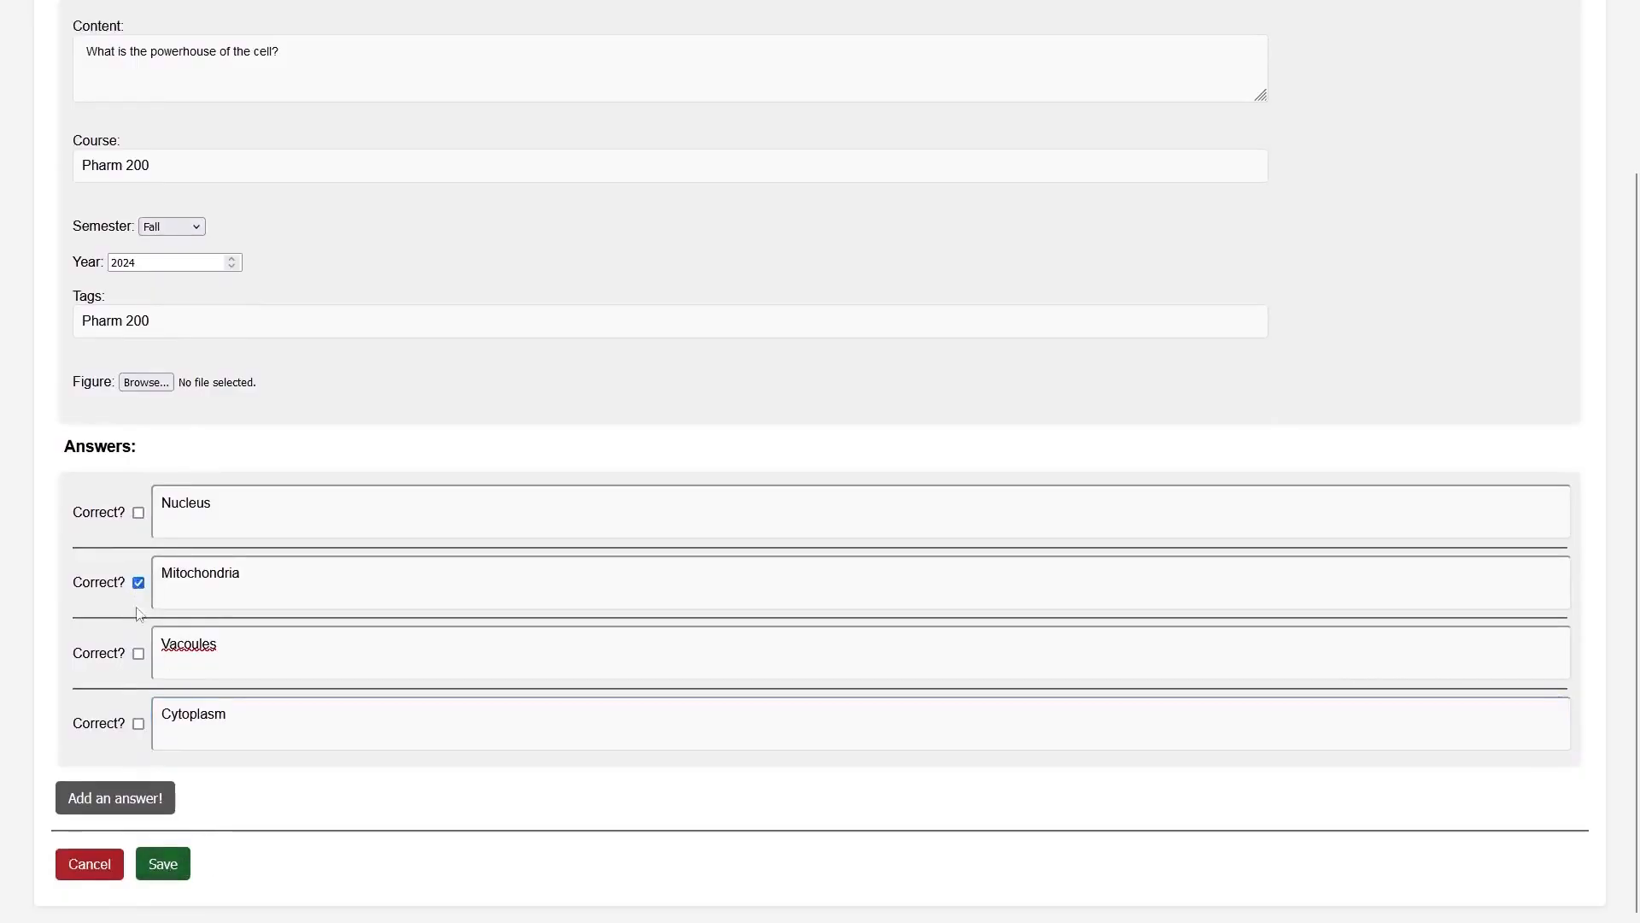
{"action": "left_click", "coordinate": [158, 865]}
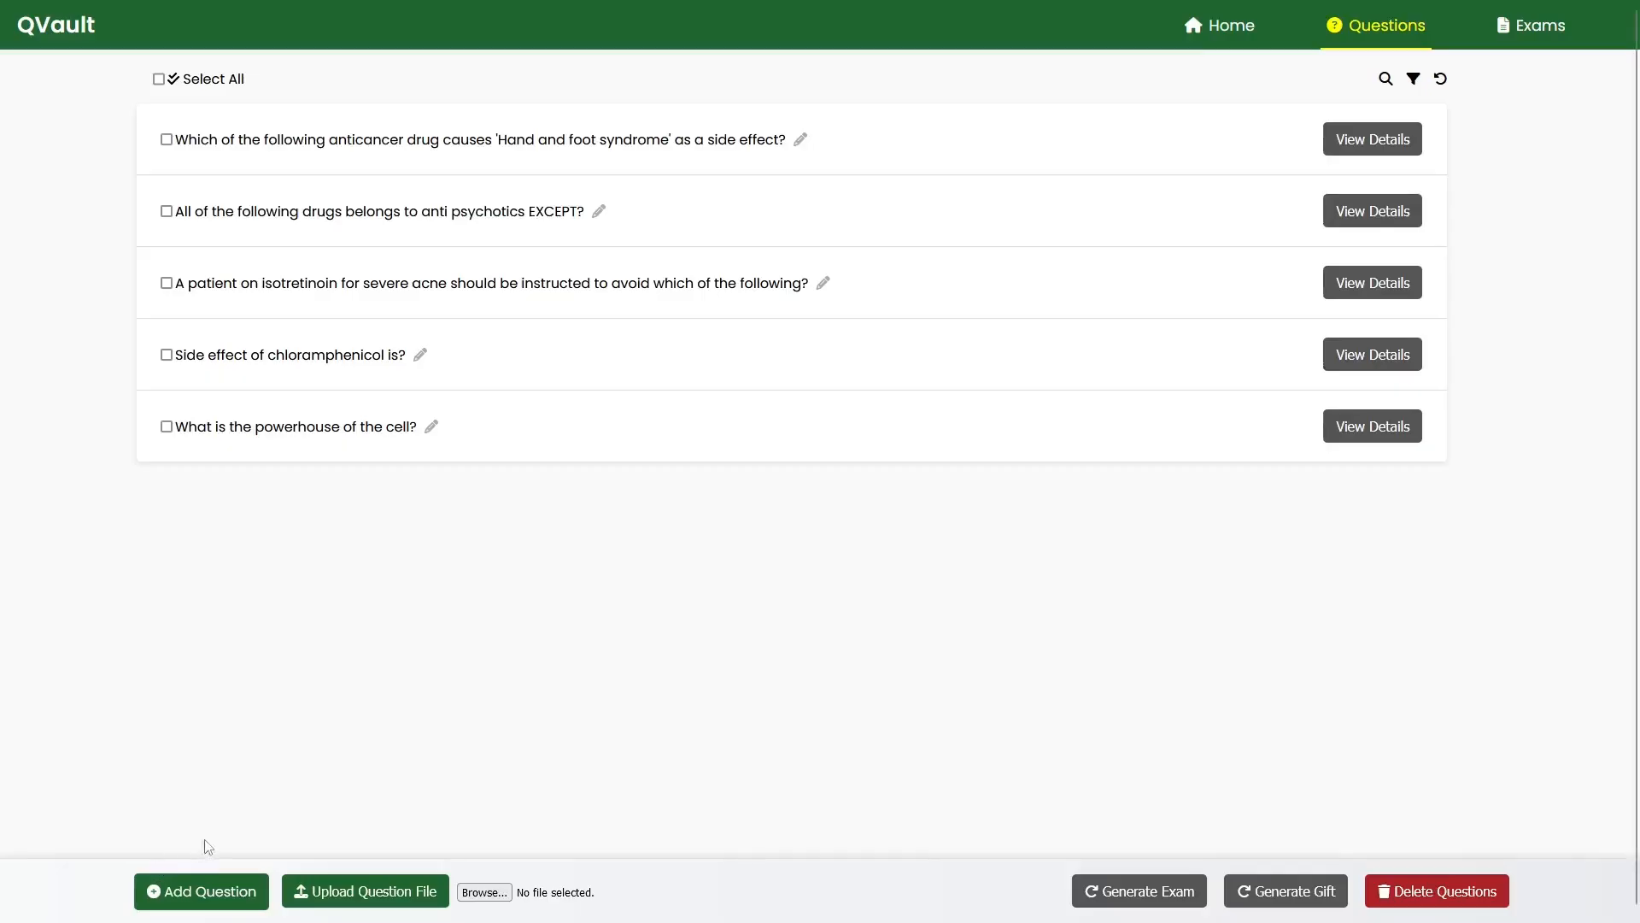
Edit the powerhouse question to replace the Cytoplasm answer with Endoplasmic Reticulum, save it, and review its details
{"action": "left_click", "coordinate": [432, 426]}
{"action": "scroll", "coordinate": [440, 543], "scroll_direction": "down", "scroll_amount": 10}
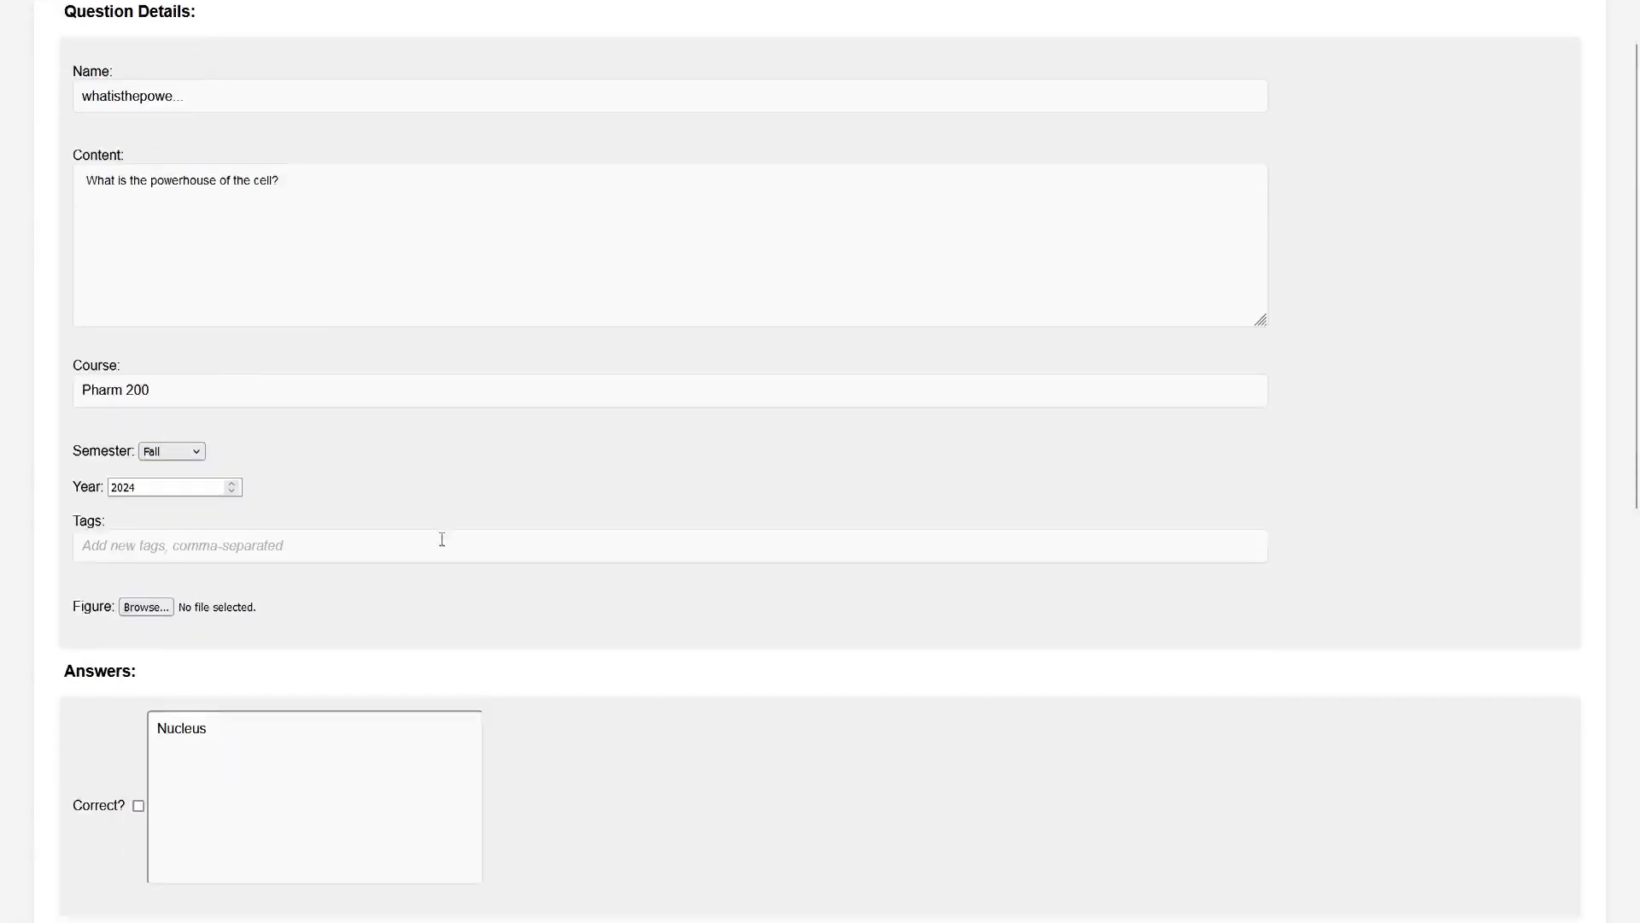
{"action": "left_click_drag", "start_coordinate": [268, 658], "coordinate": [111, 666]}
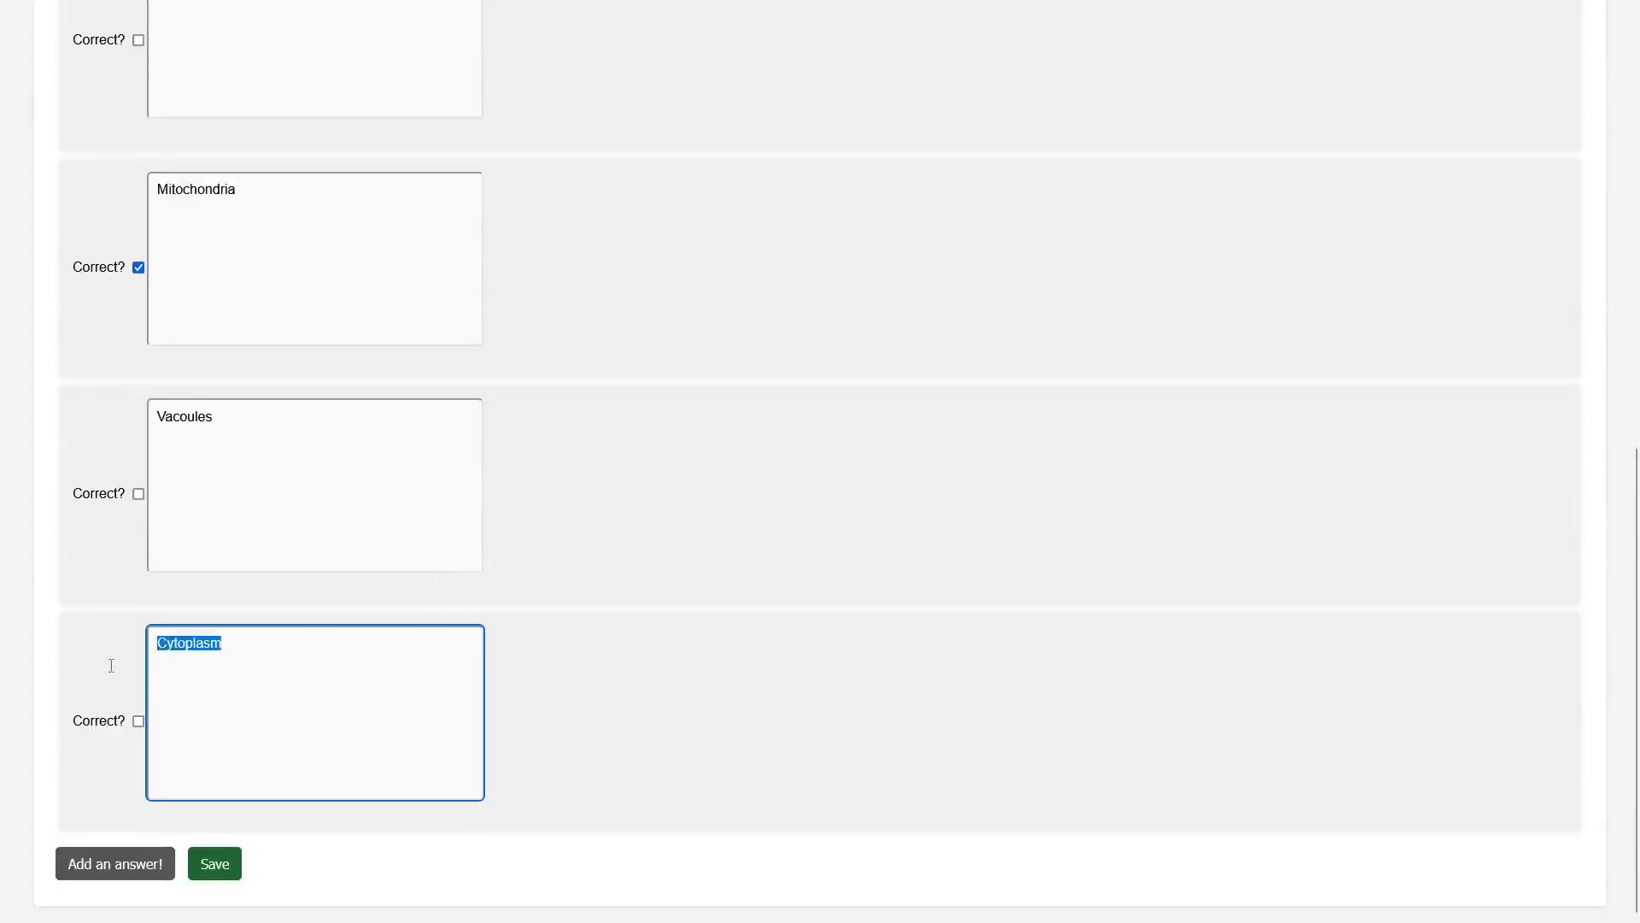
{"action": "type", "text": "Endoplasmic Reticulum"}
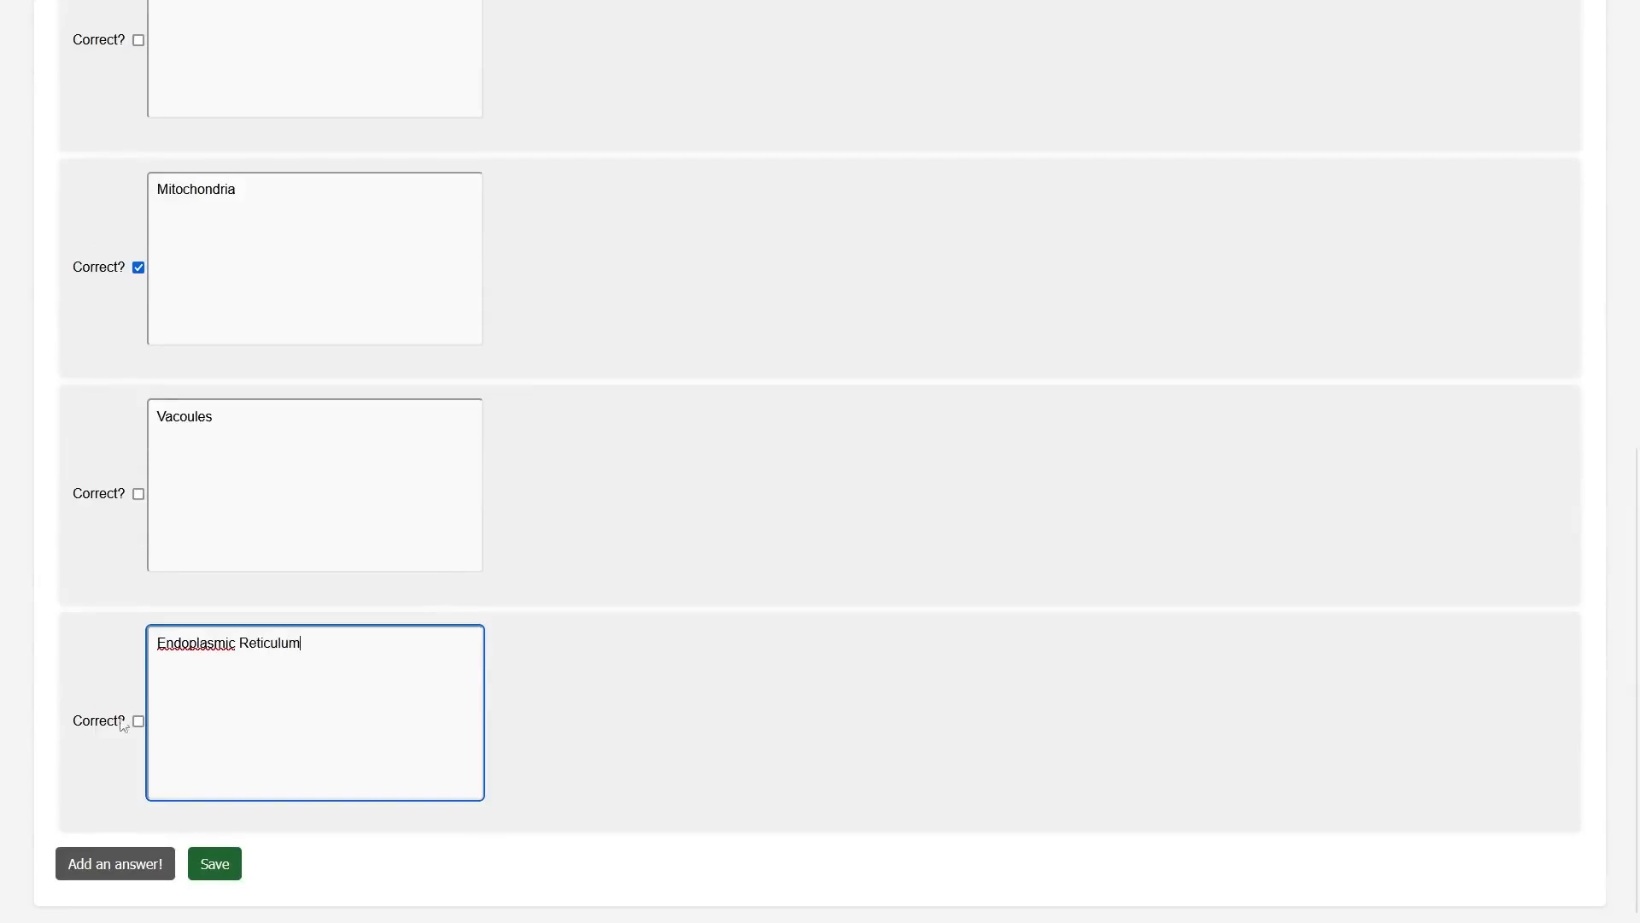
{"action": "left_click", "coordinate": [213, 868]}
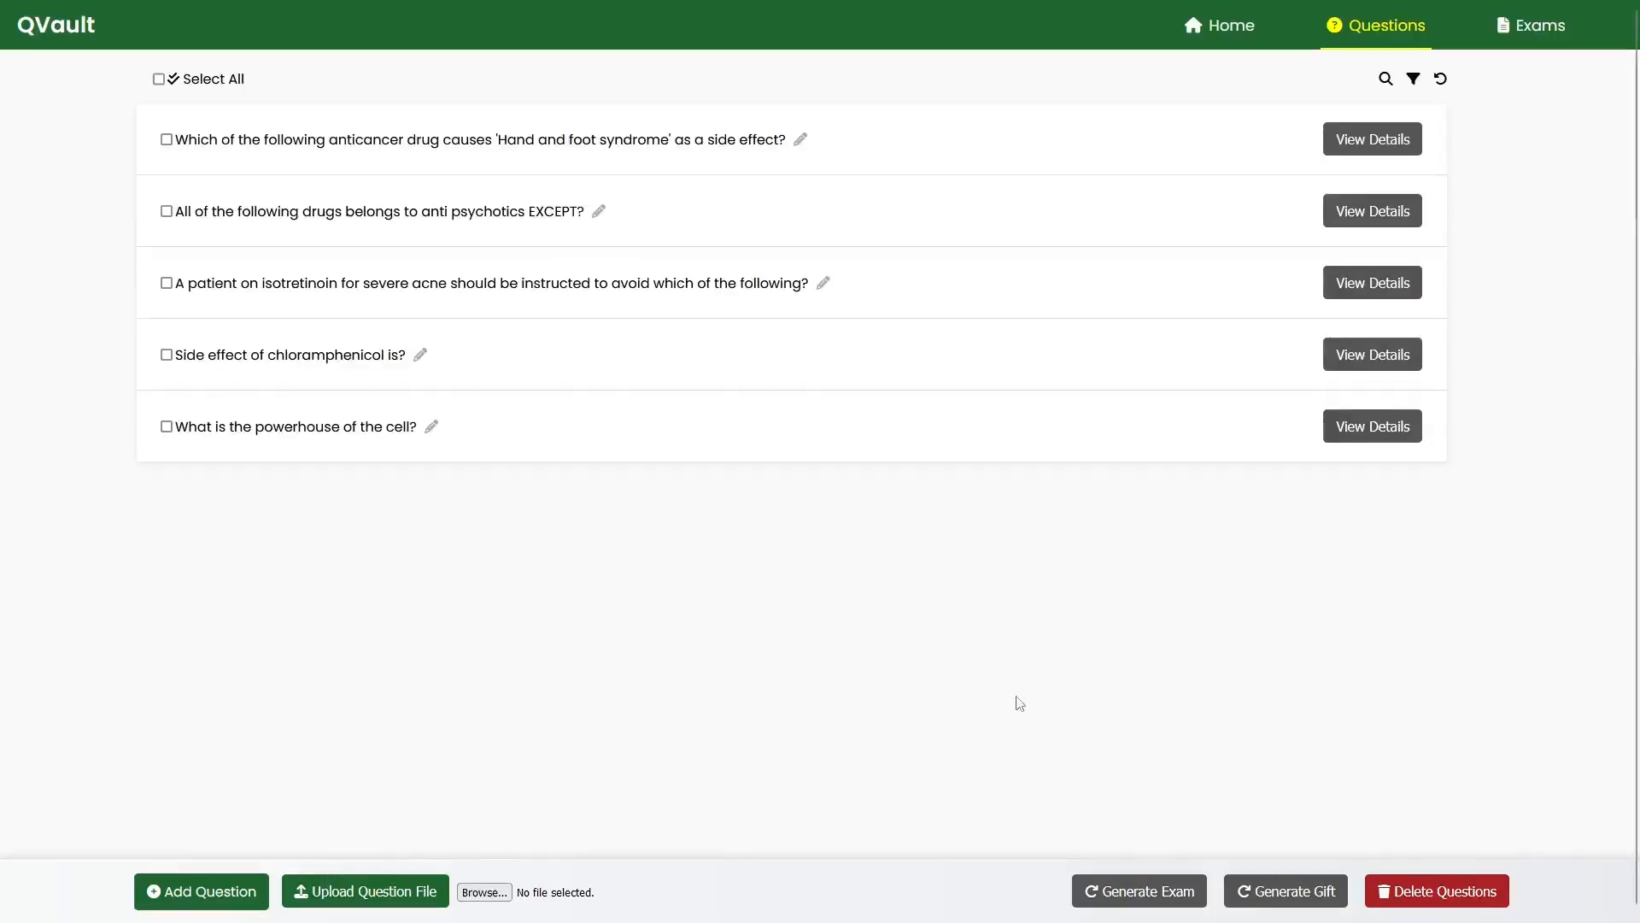
{"action": "left_click", "coordinate": [1377, 427]}
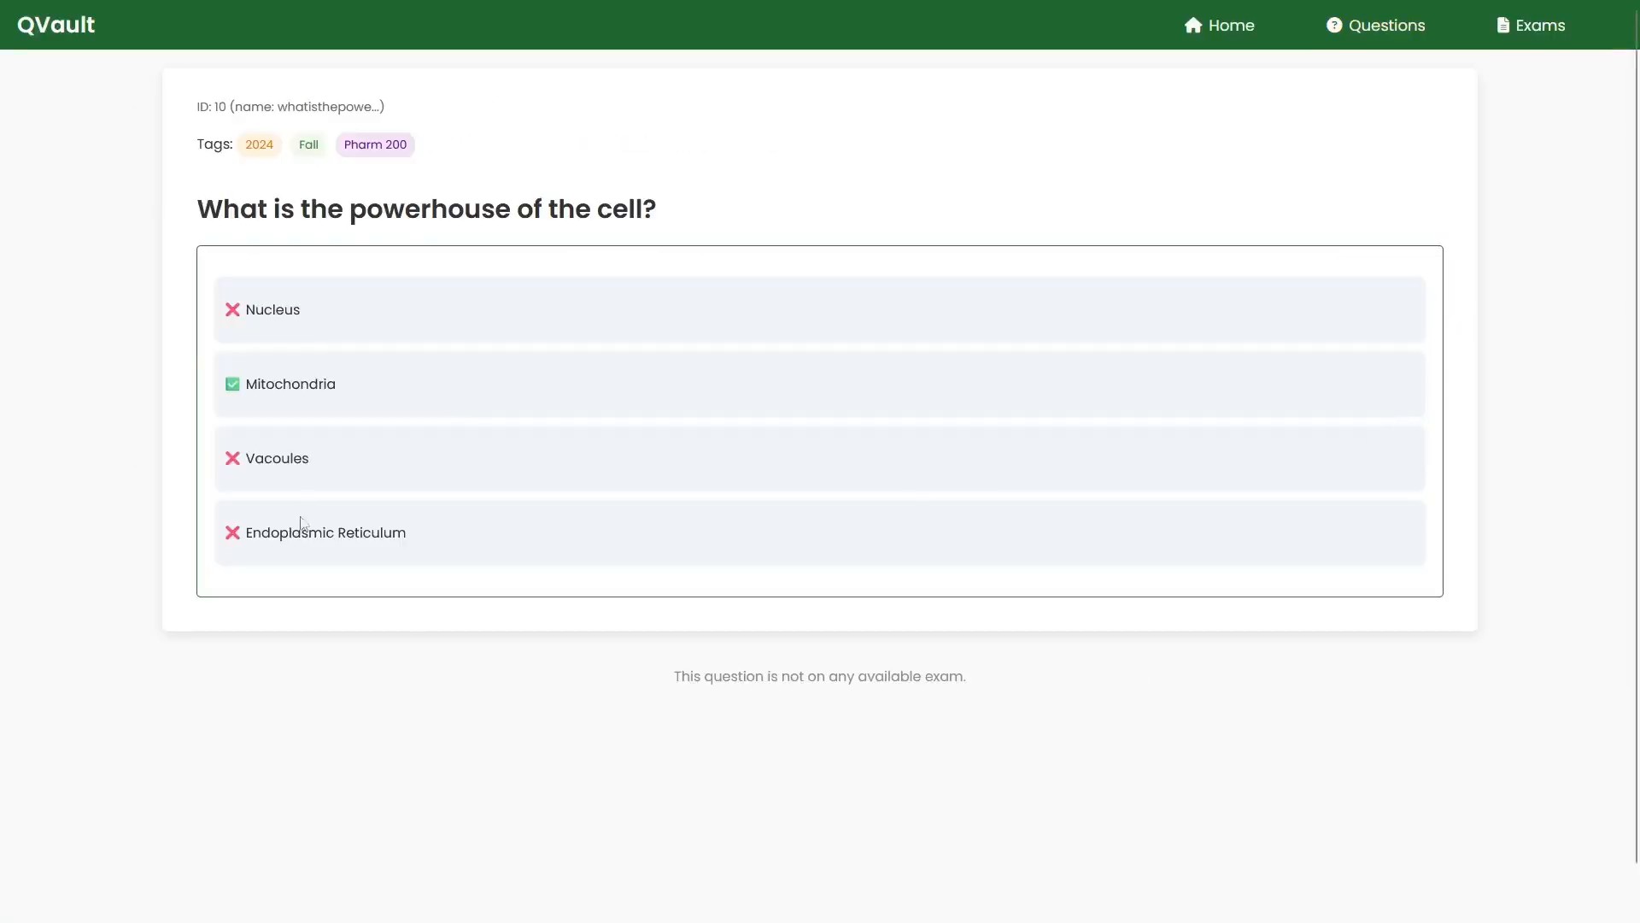
{"action": "triple_click", "coordinate": [412, 544]}
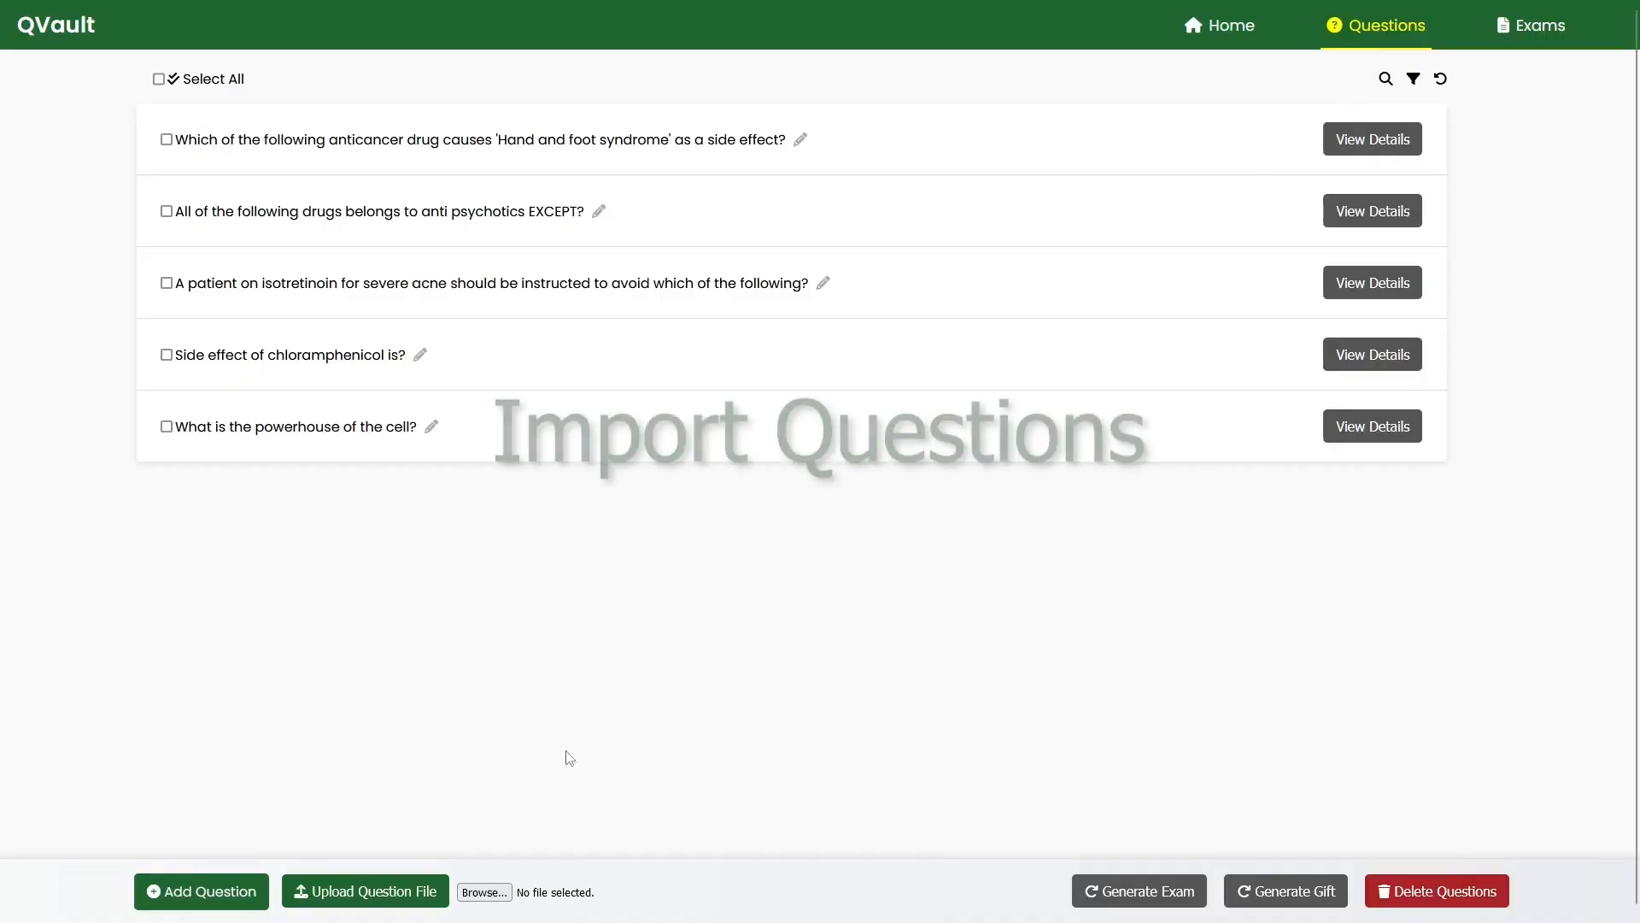
Import the questions from the file "Raw question format.txt" and save them to the question list
{"action": "left_click", "coordinate": [496, 902]}
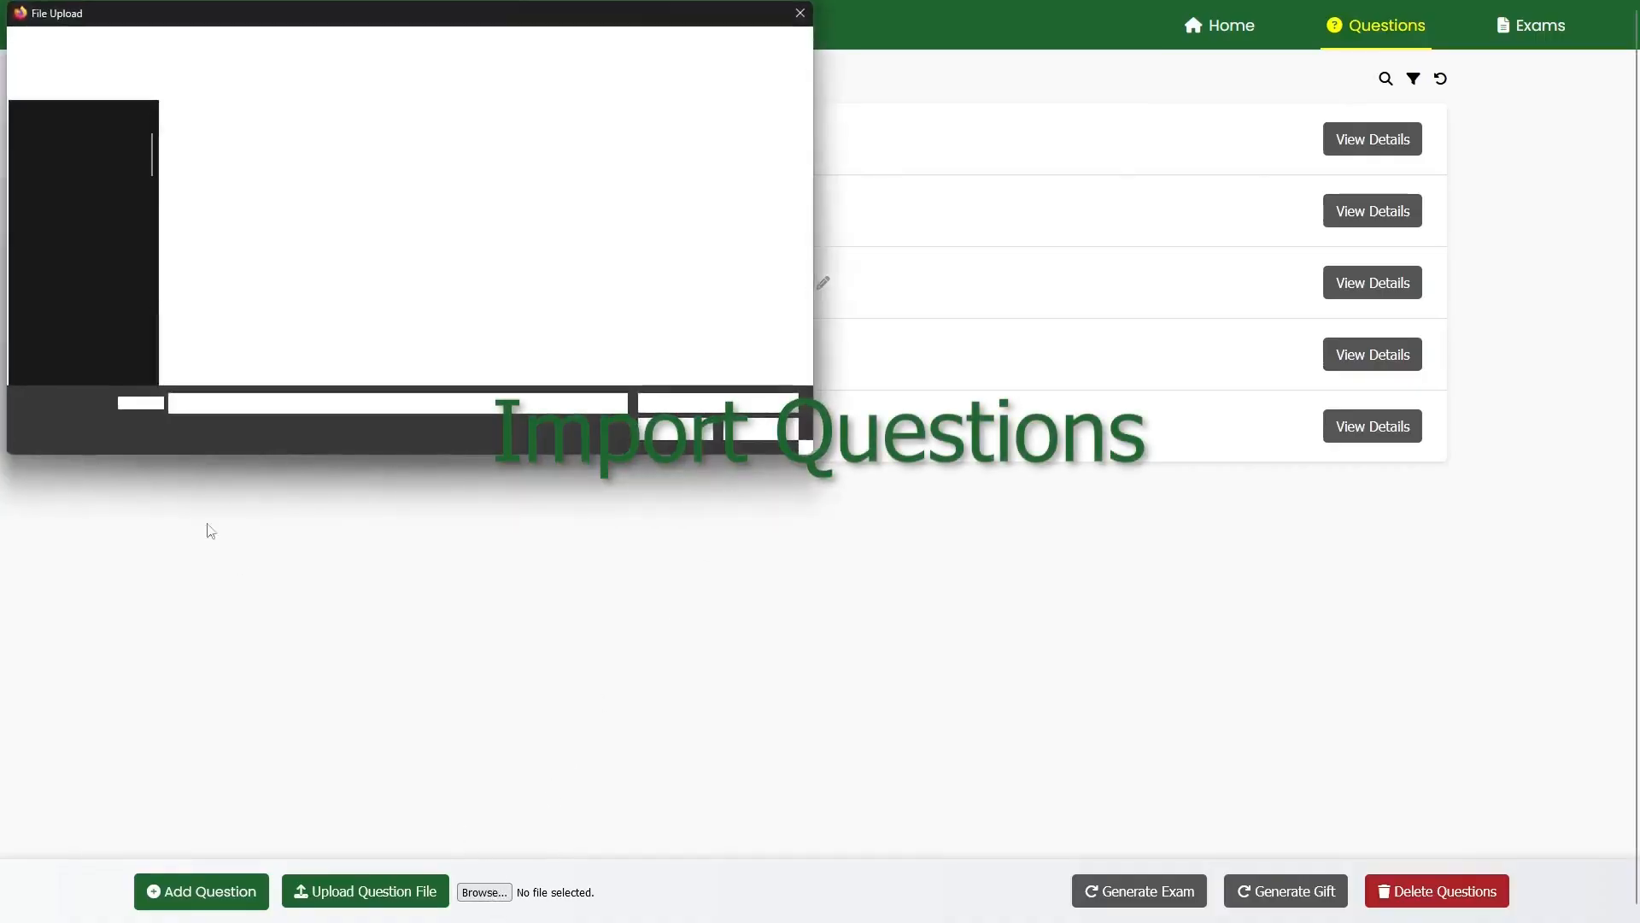
{"action": "left_click", "coordinate": [683, 434]}
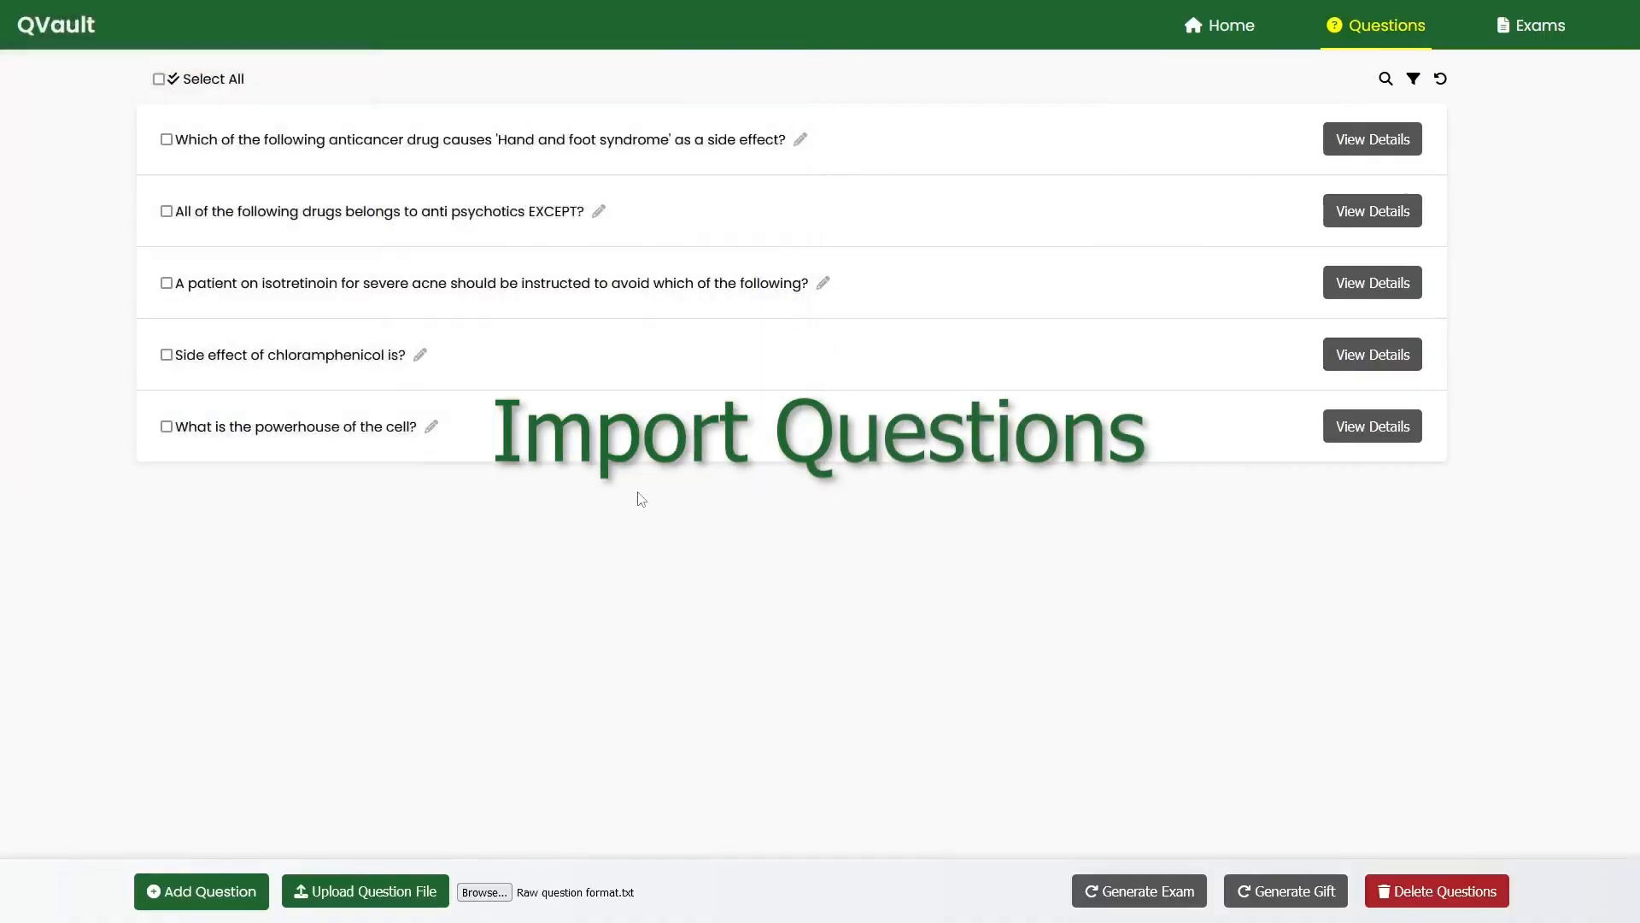
{"action": "left_click", "coordinate": [362, 893]}
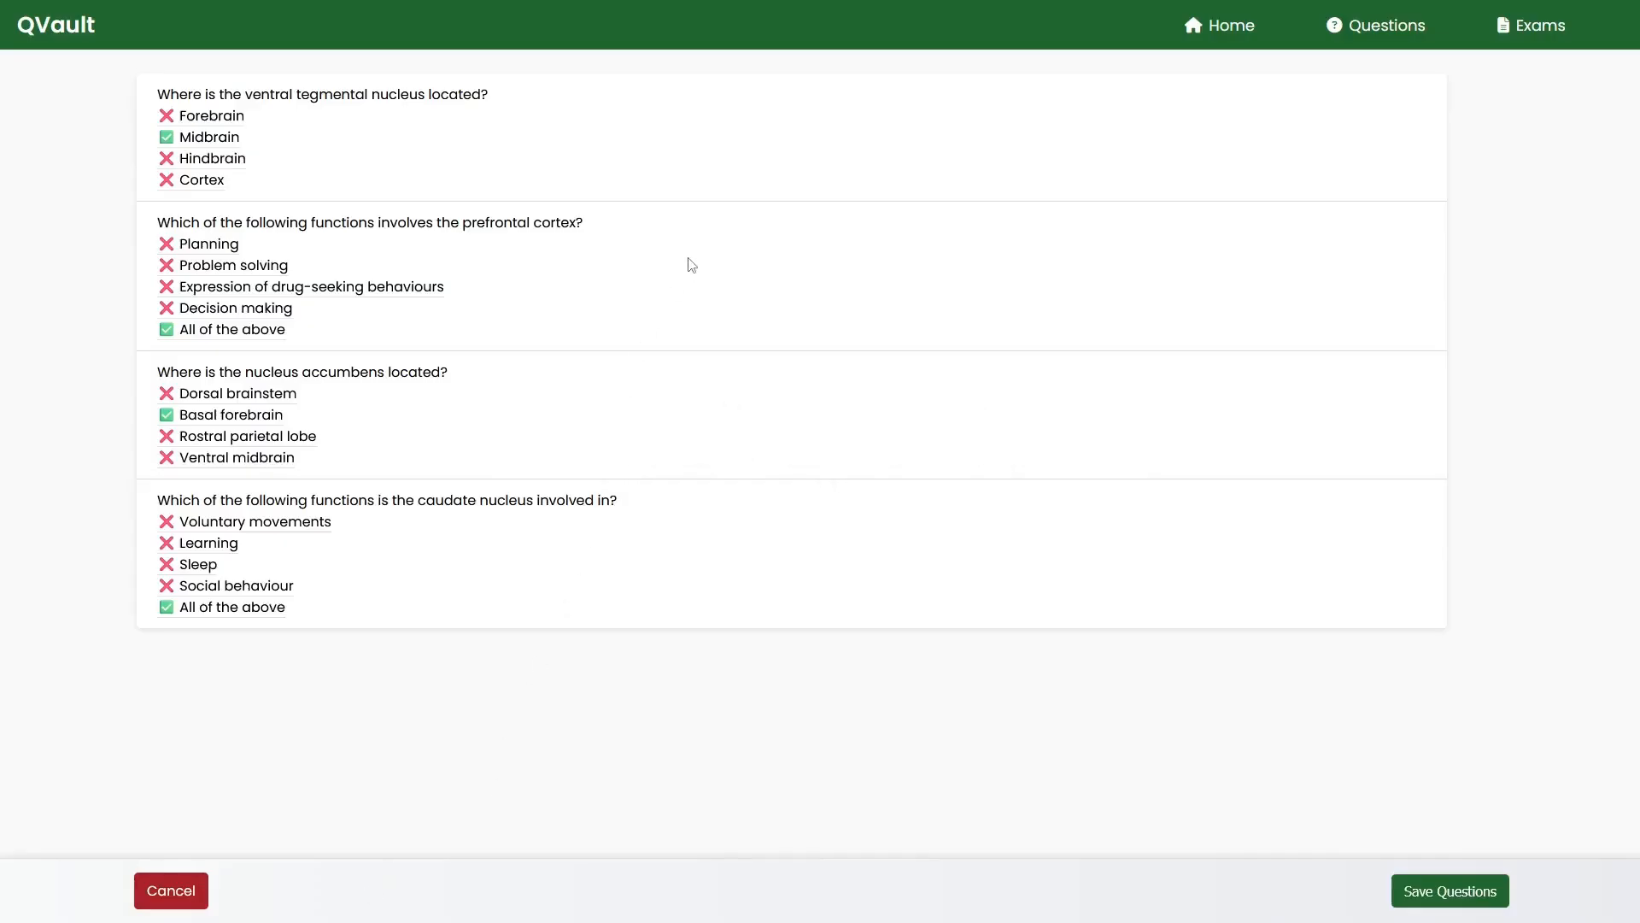
{"action": "left_click", "coordinate": [1450, 891]}
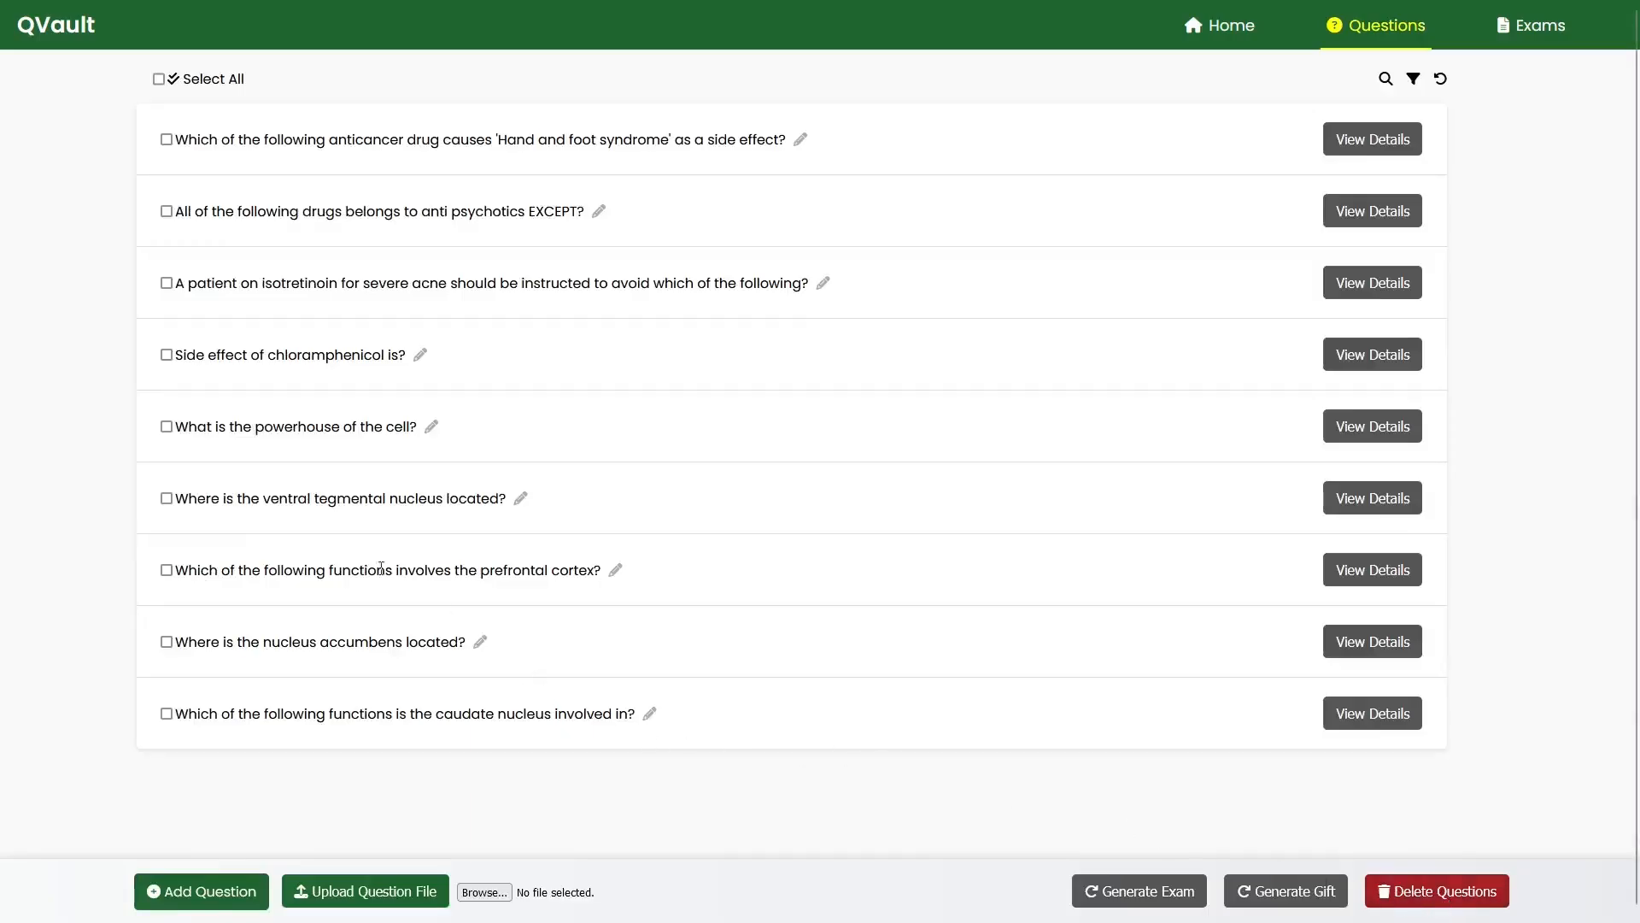
Delete the questions about the functions of the prefrontal cortex and the location of the nucleus accumbens
{"action": "left_click", "coordinate": [166, 571]}
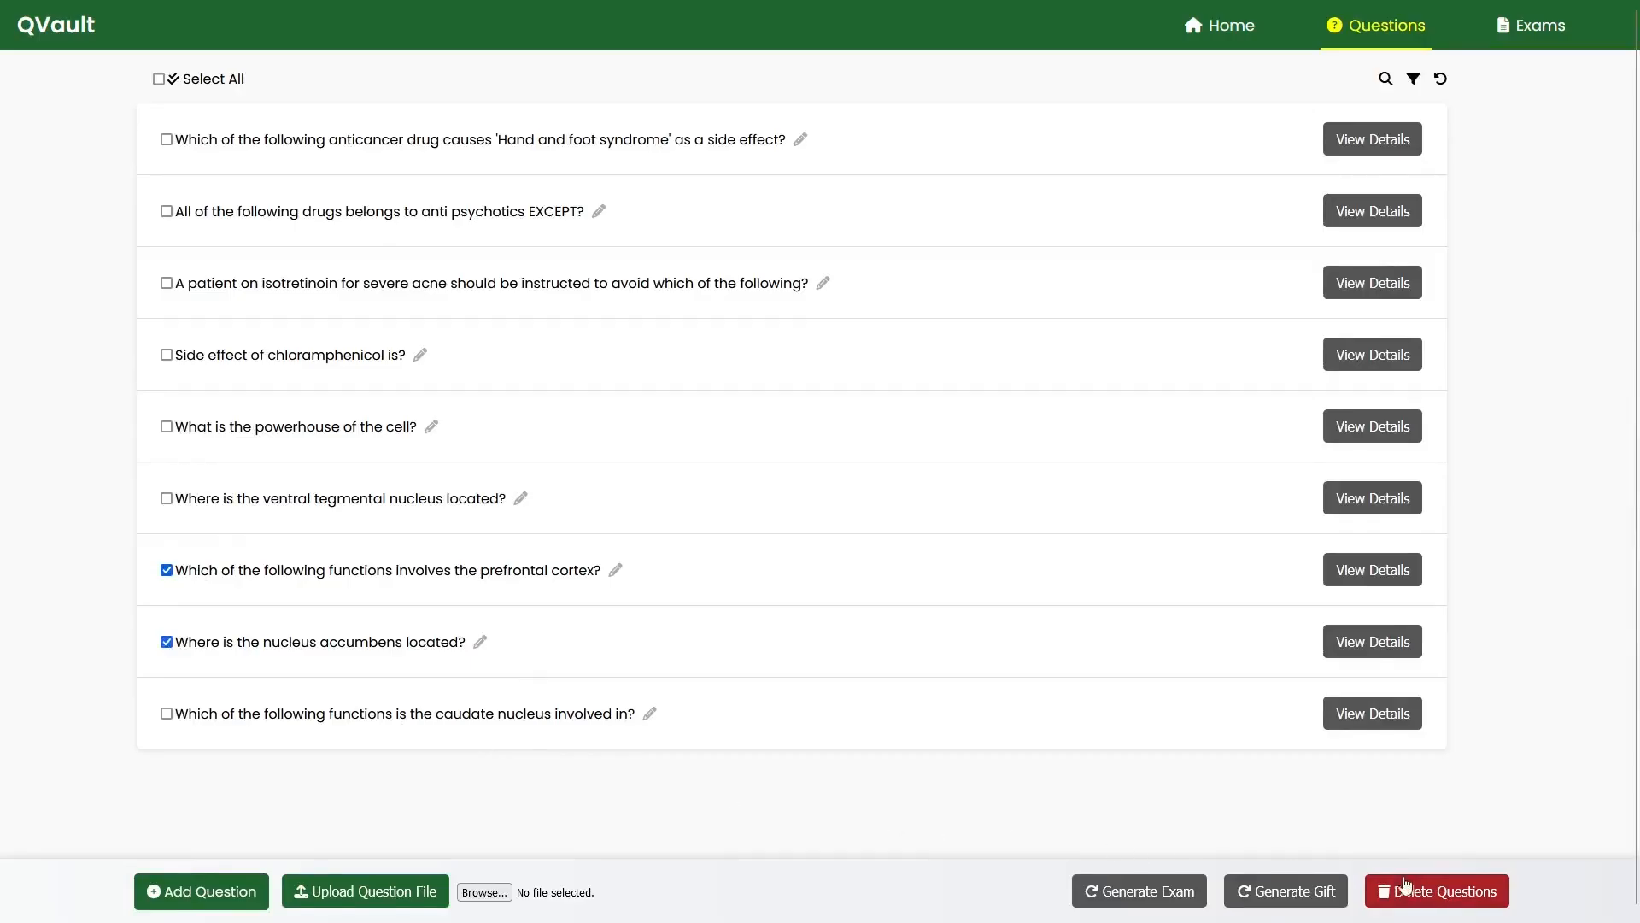
{"action": "left_click", "coordinate": [1434, 891]}
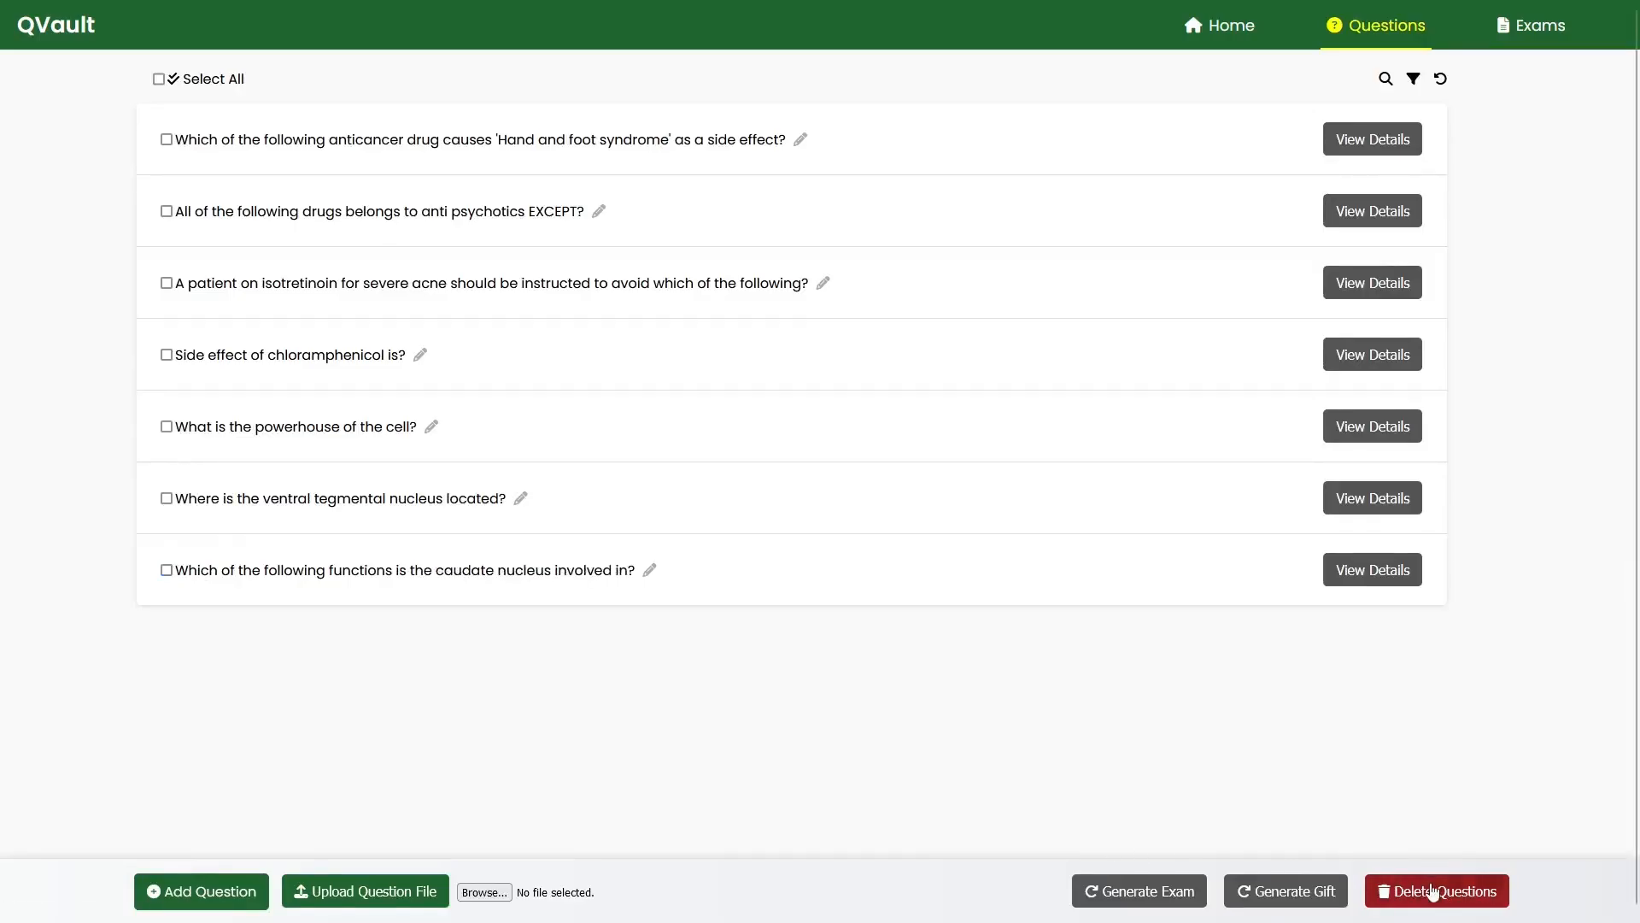
Search the question list for "wh" and clear the search text
{"action": "left_click", "coordinate": [1384, 79]}
{"action": "type", "text": "wh"}
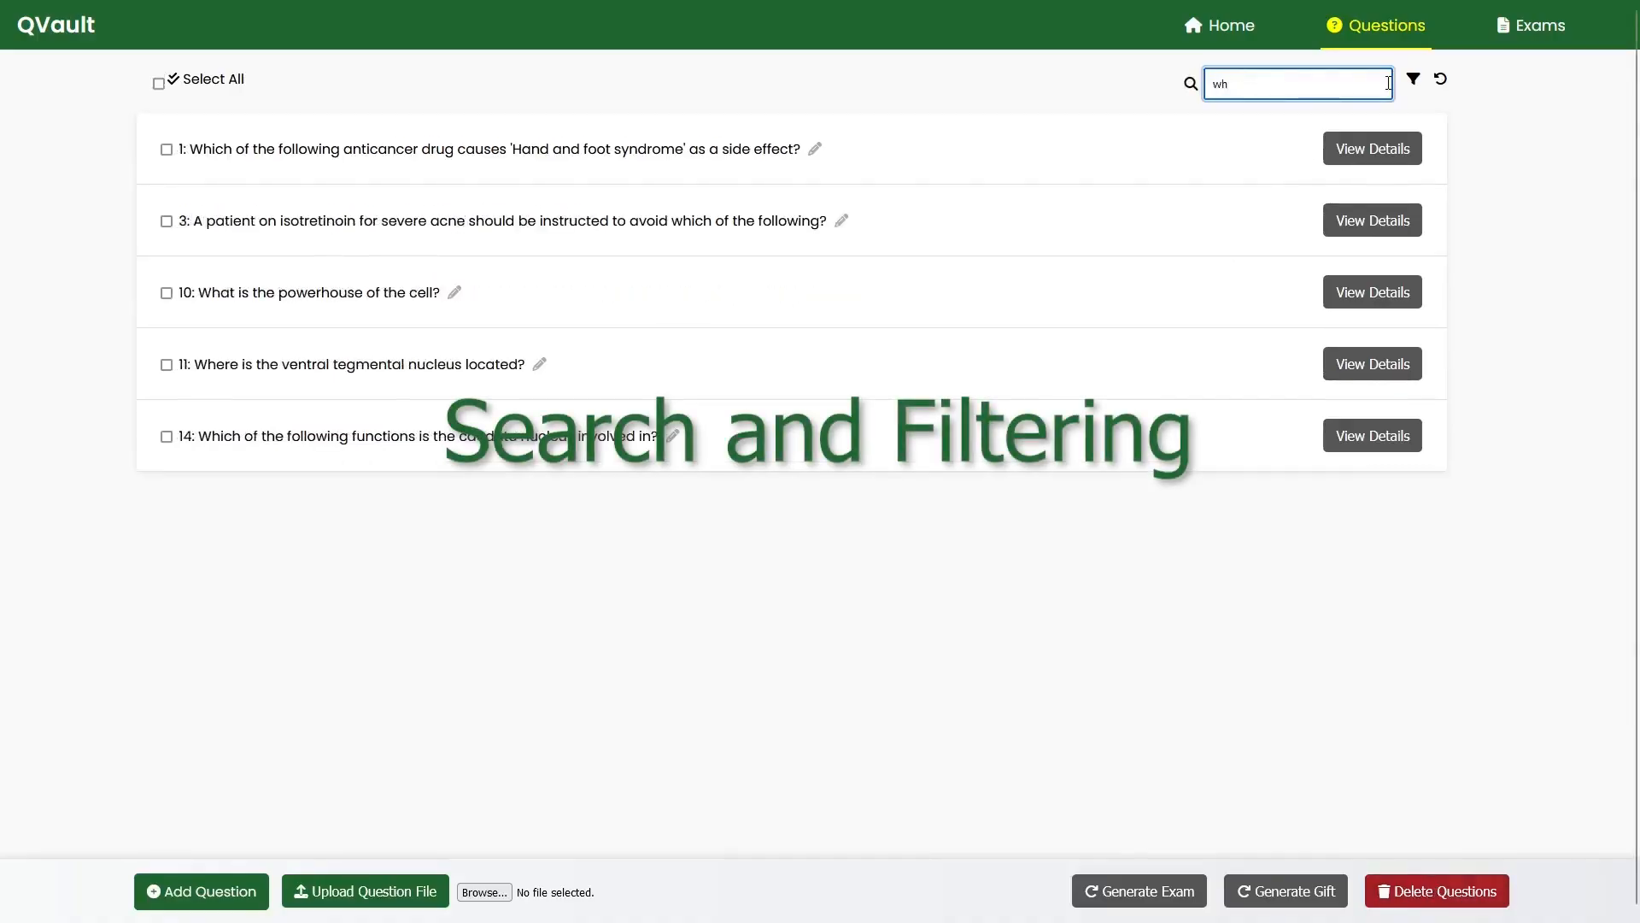
{"action": "key", "text": "BackSpace"}
{"action": "key", "text": "BackSpace"}
Filter the questions by the Pharm 200 course tag and reset the list
{"action": "left_click", "coordinate": [1413, 80]}
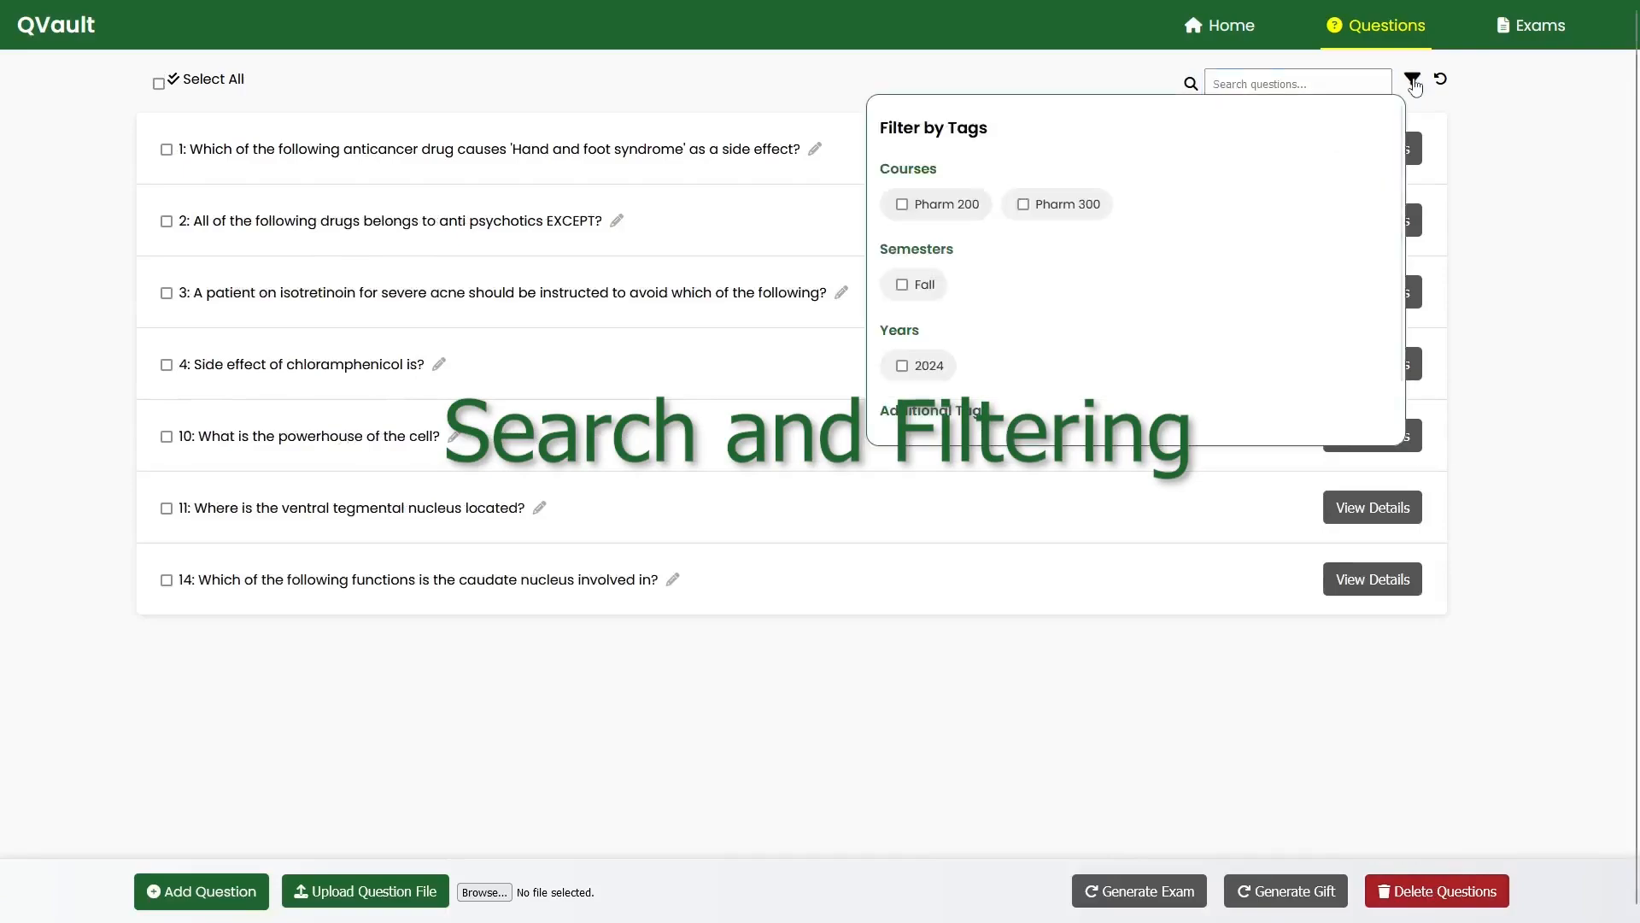
{"action": "left_click", "coordinate": [940, 213]}
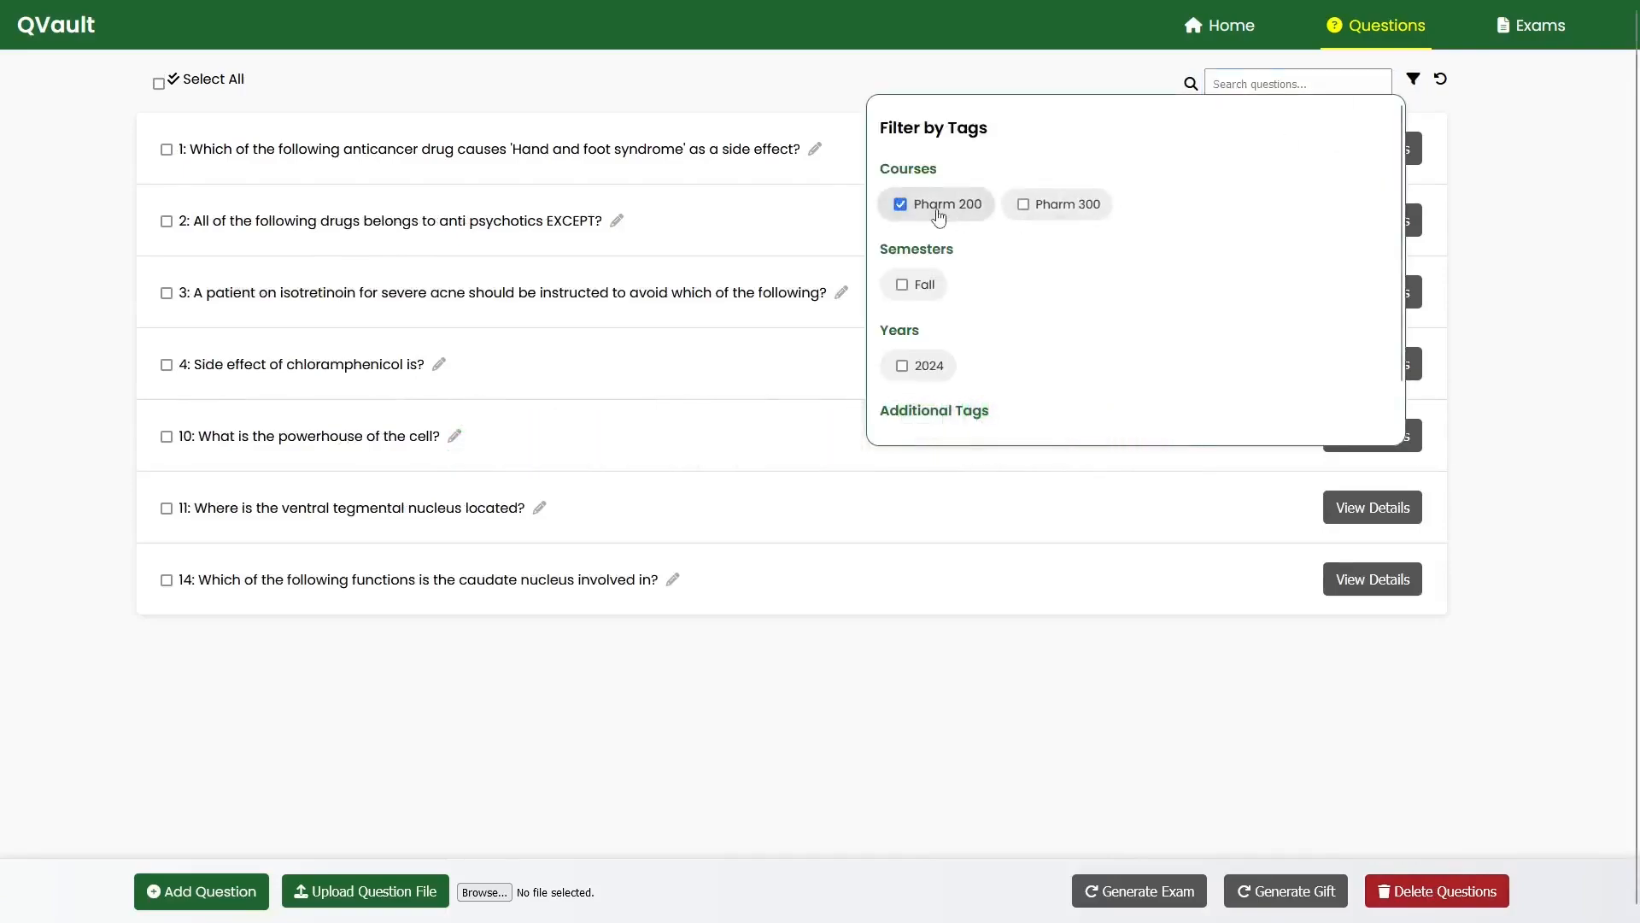
{"action": "left_click", "coordinate": [1442, 82]}
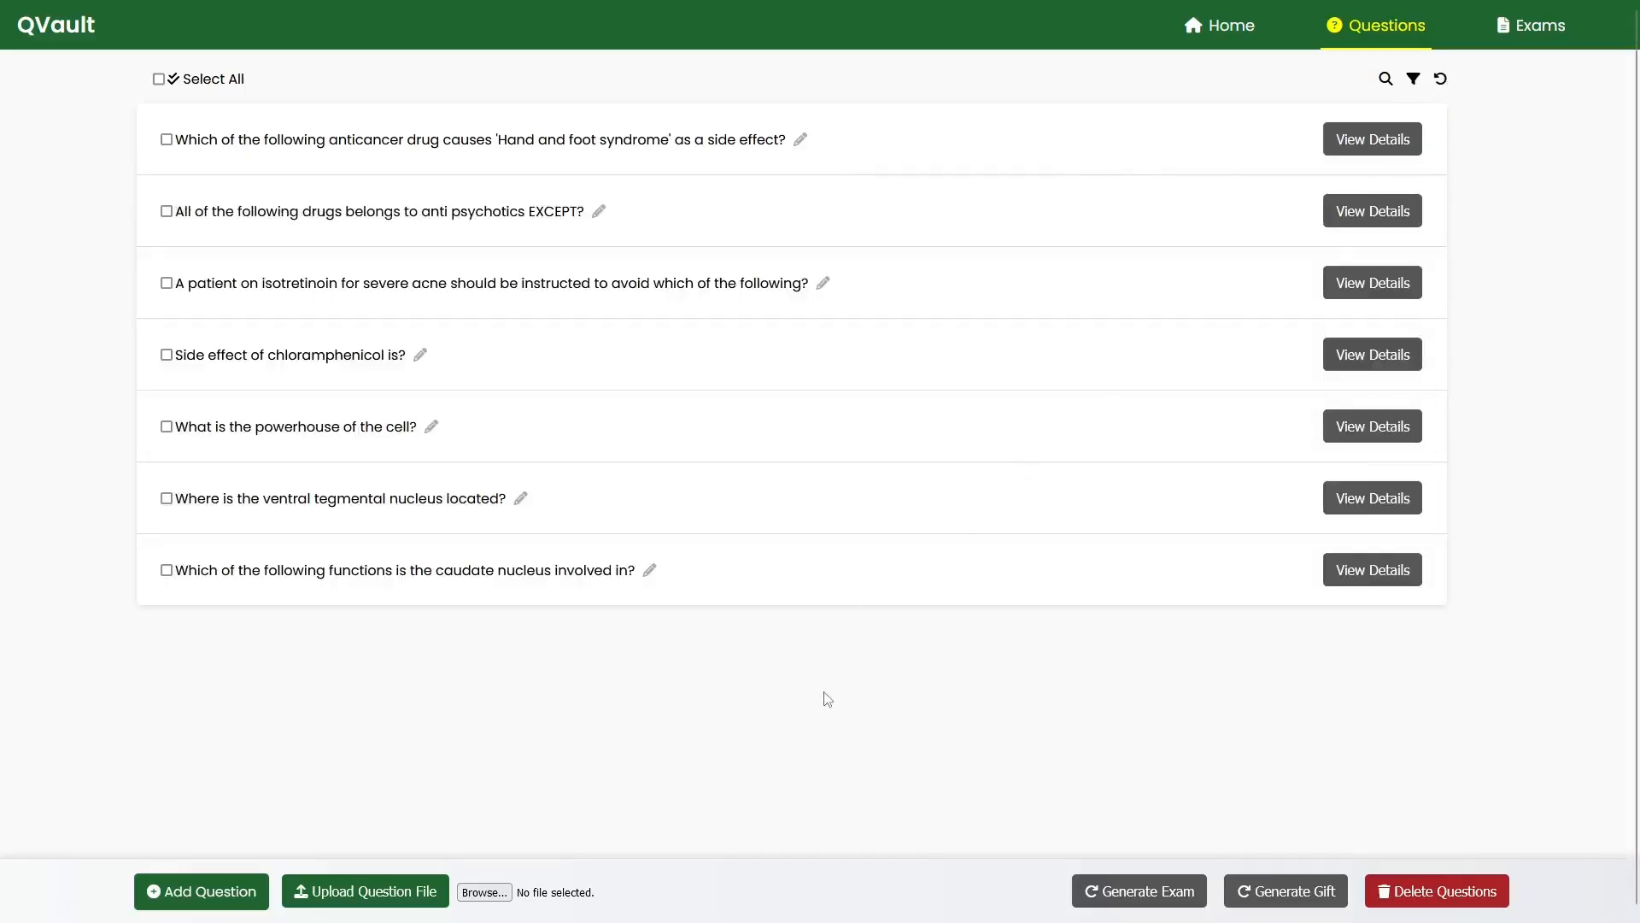
Start generating an exam from the caudate nucleus, ventral tegmental nucleus, powerhouse of the cell and chloramphenicol questions
{"action": "left_click", "coordinate": [167, 570]}
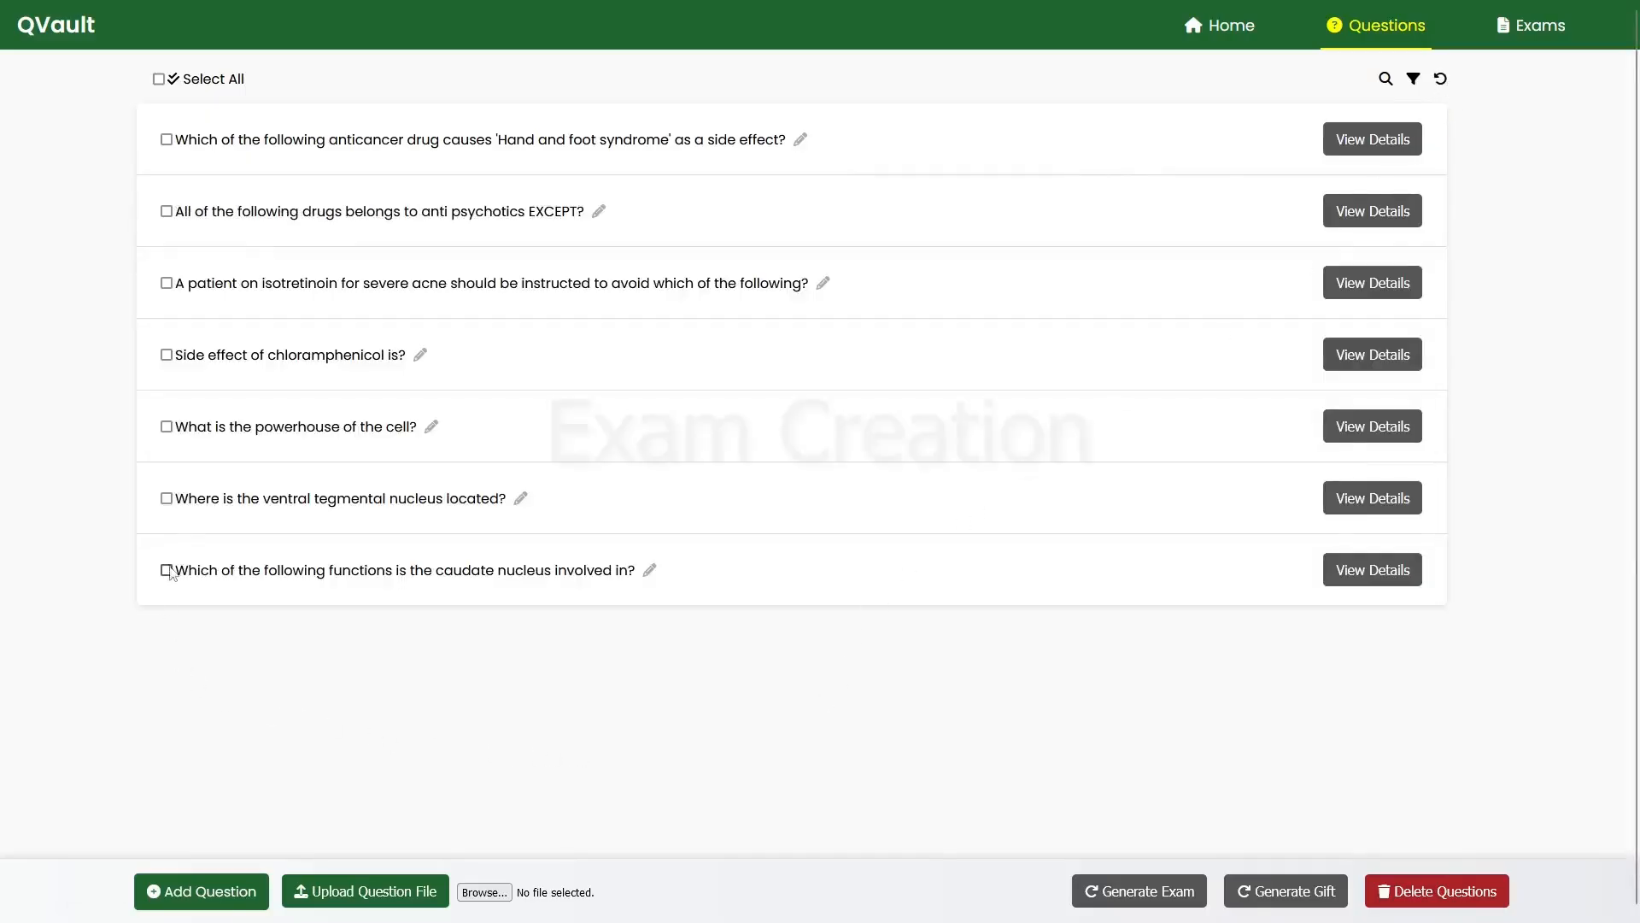
{"action": "left_click", "coordinate": [166, 498]}
{"action": "left_click", "coordinate": [167, 426]}
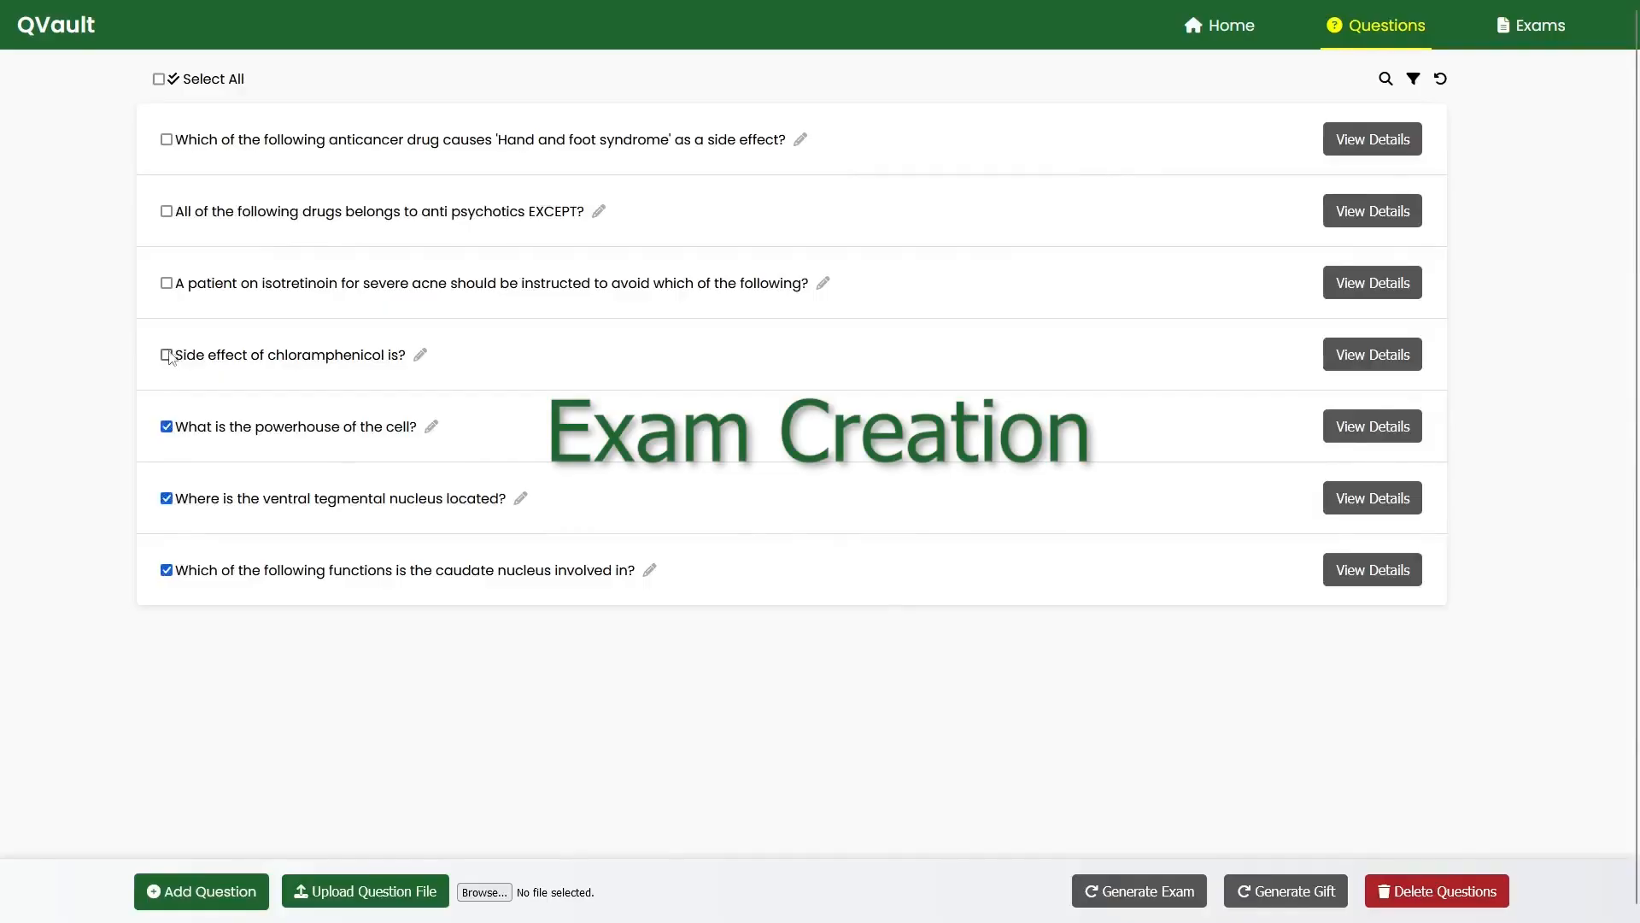
{"action": "left_click", "coordinate": [167, 354]}
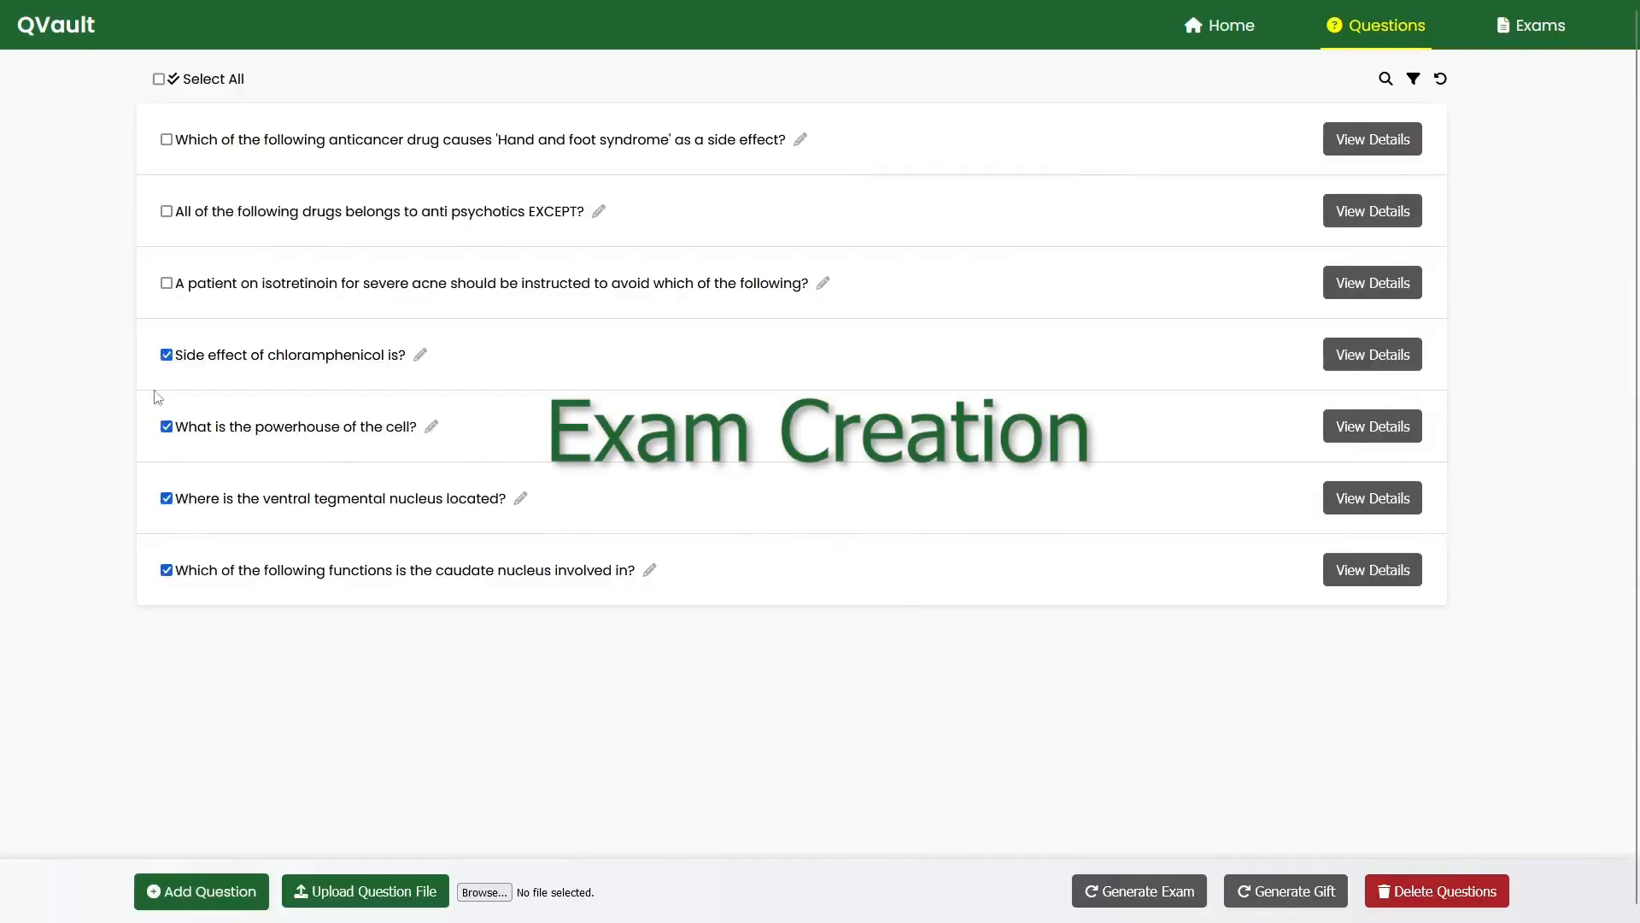
{"action": "left_click", "coordinate": [1139, 904]}
Name the exam Midterm 3, with course name Pharm 200 and course title Introduction to Pharmacology
{"action": "left_click", "coordinate": [481, 251]}
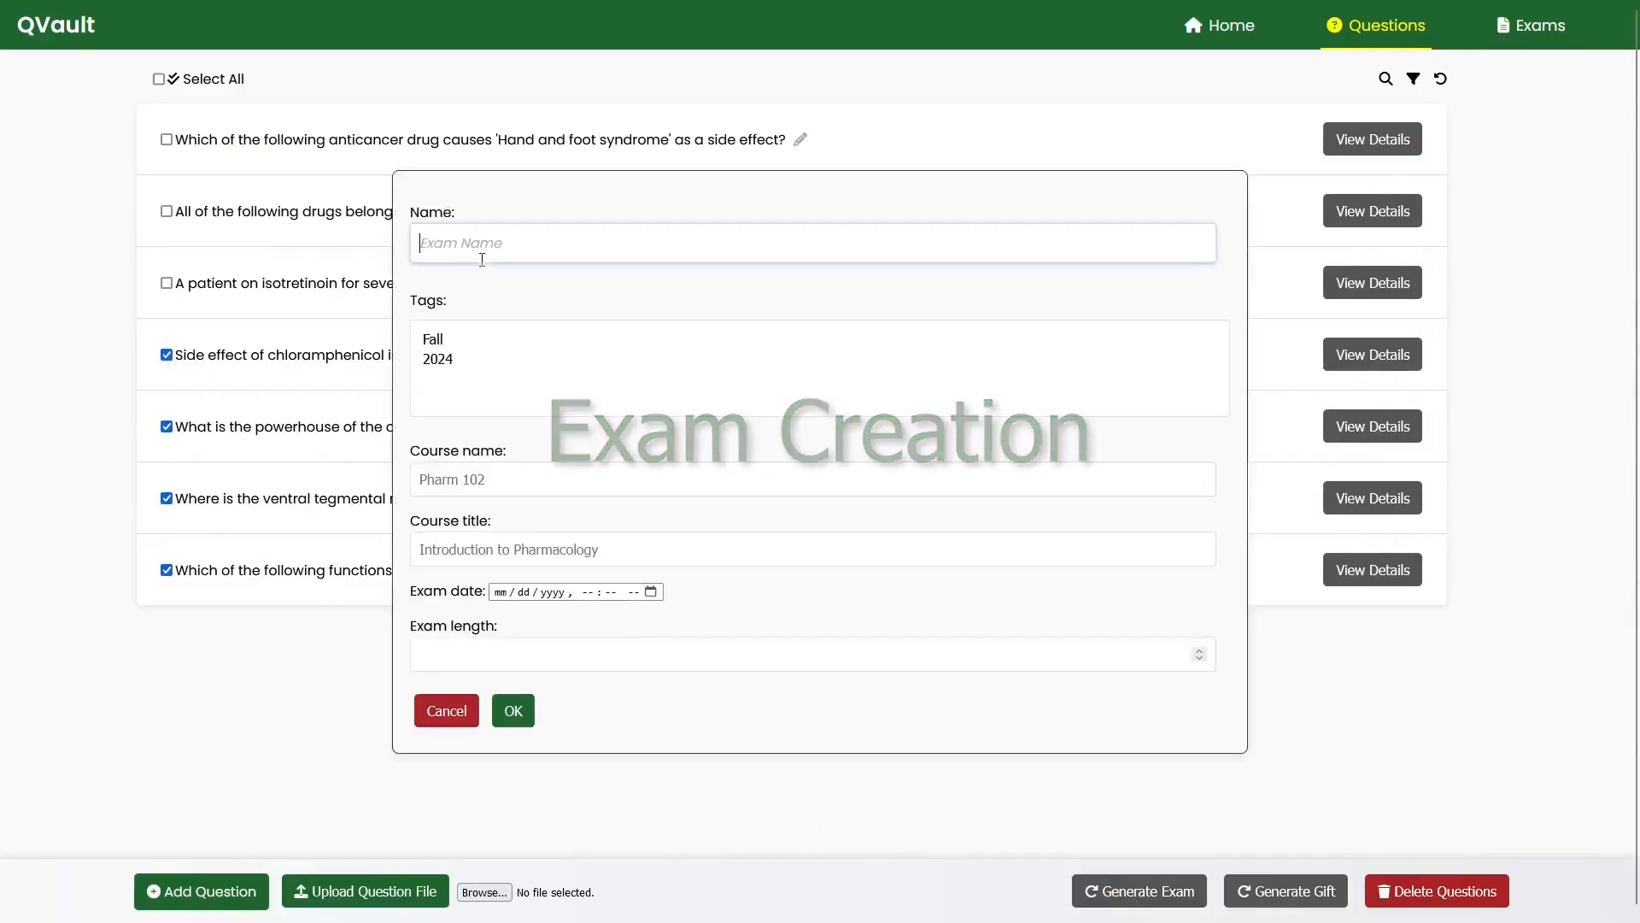
{"action": "type", "text": "Midterm 3"}
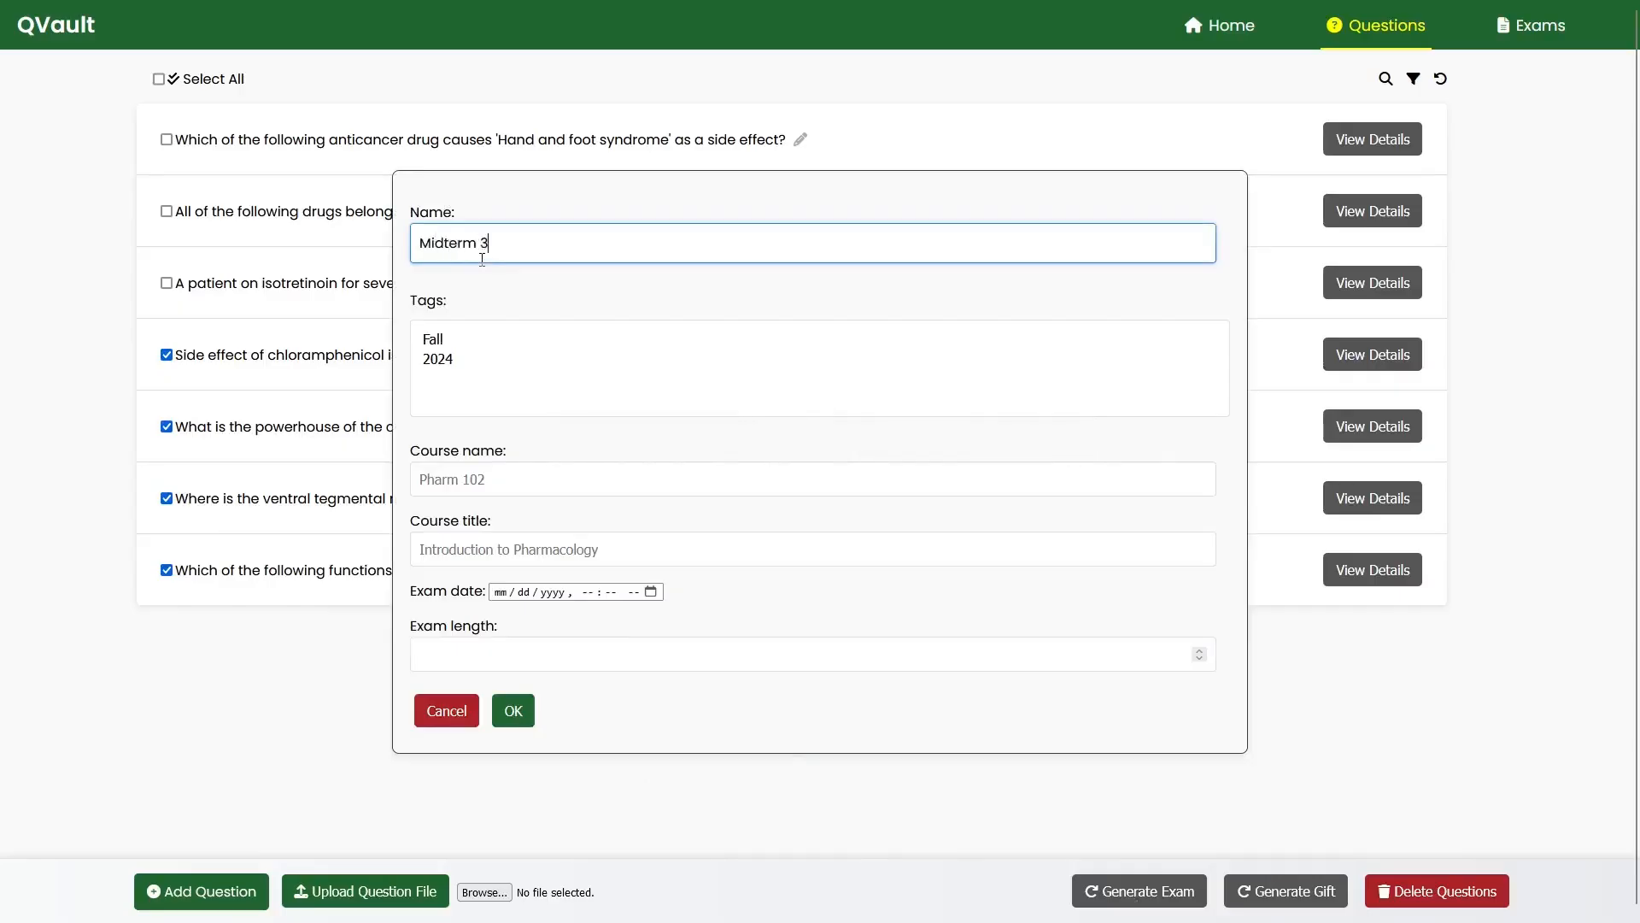
{"action": "left_click", "coordinate": [453, 479]}
{"action": "type", "text": "P"}
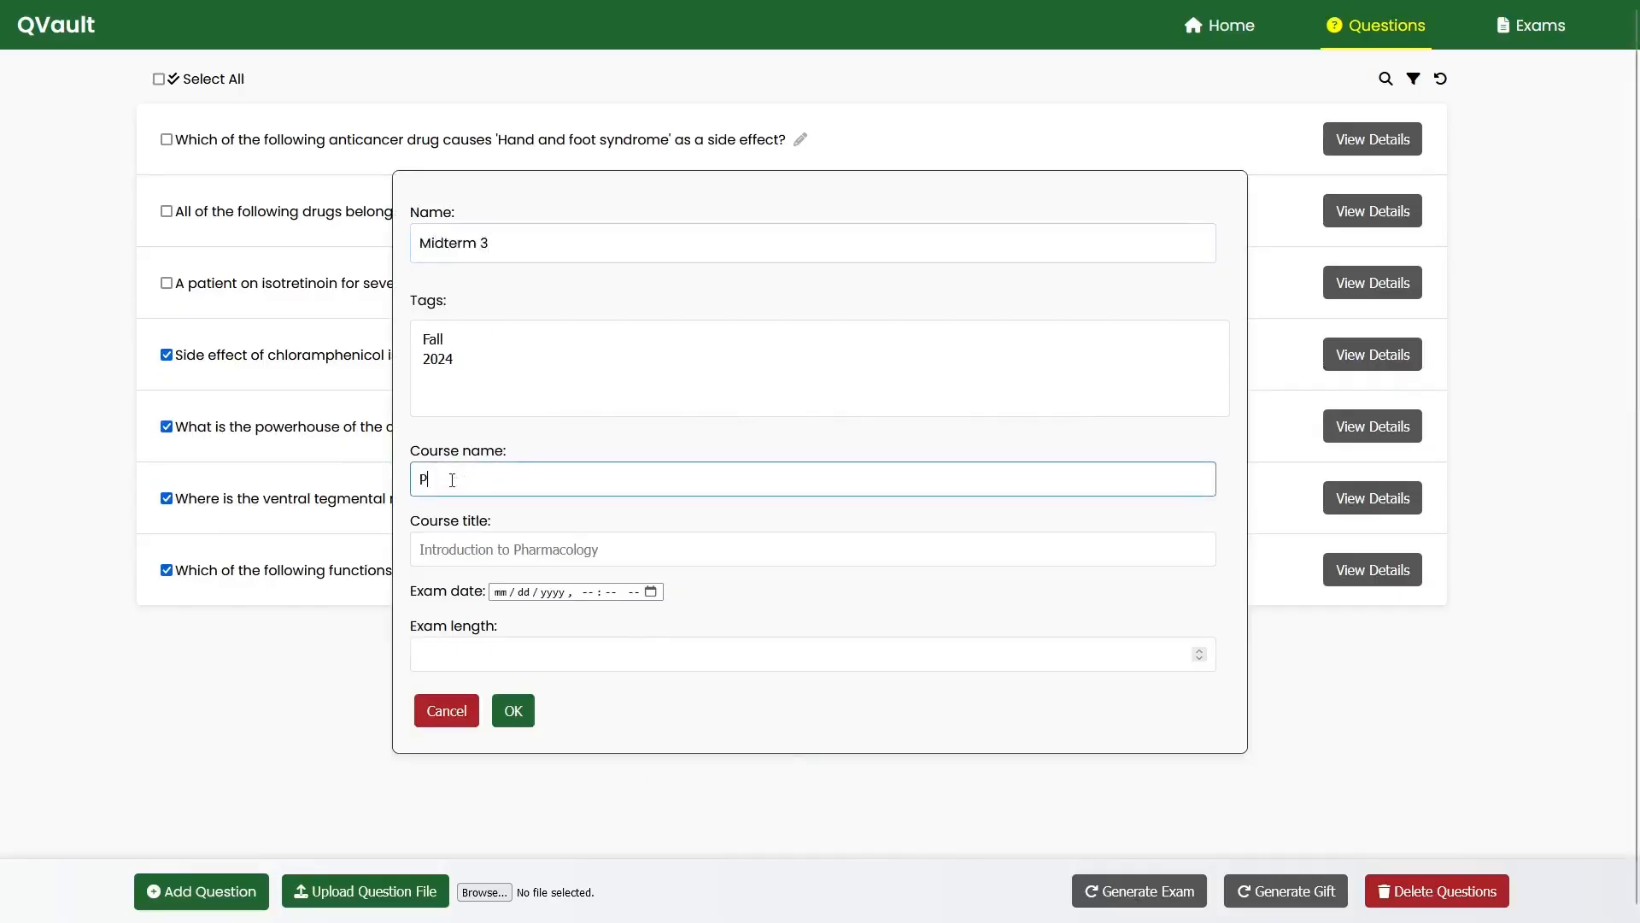
{"action": "type", "text": "harm 200"}
{"action": "left_click", "coordinate": [467, 551]}
{"action": "type", "text": "I"}
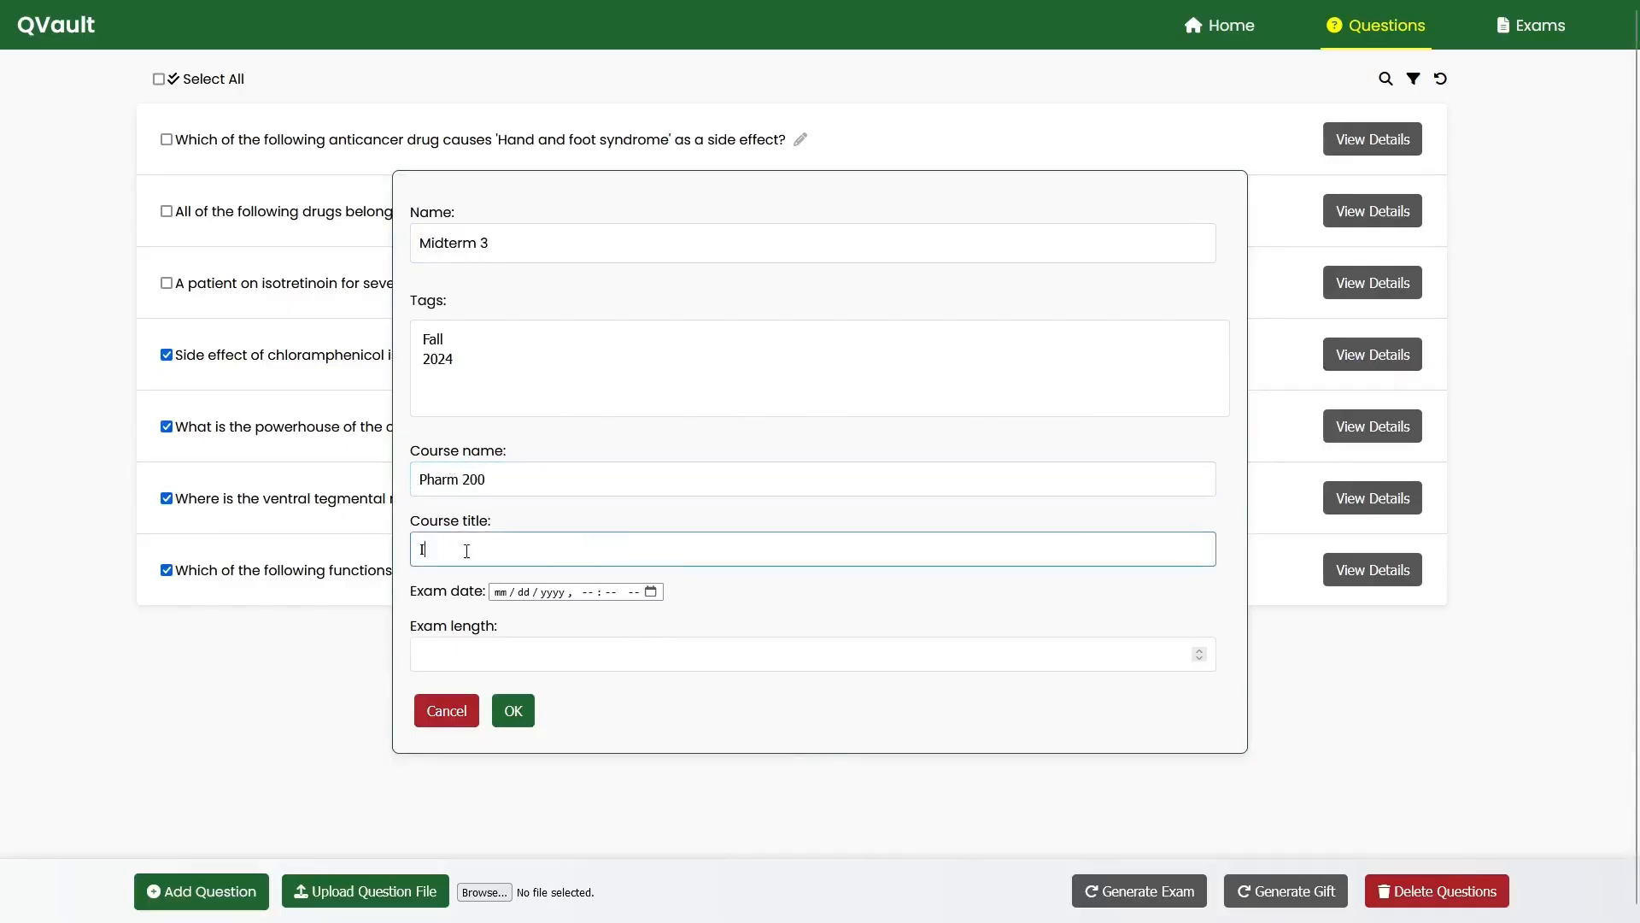
{"action": "type", "text": "ntroduction to Pharmacology"}
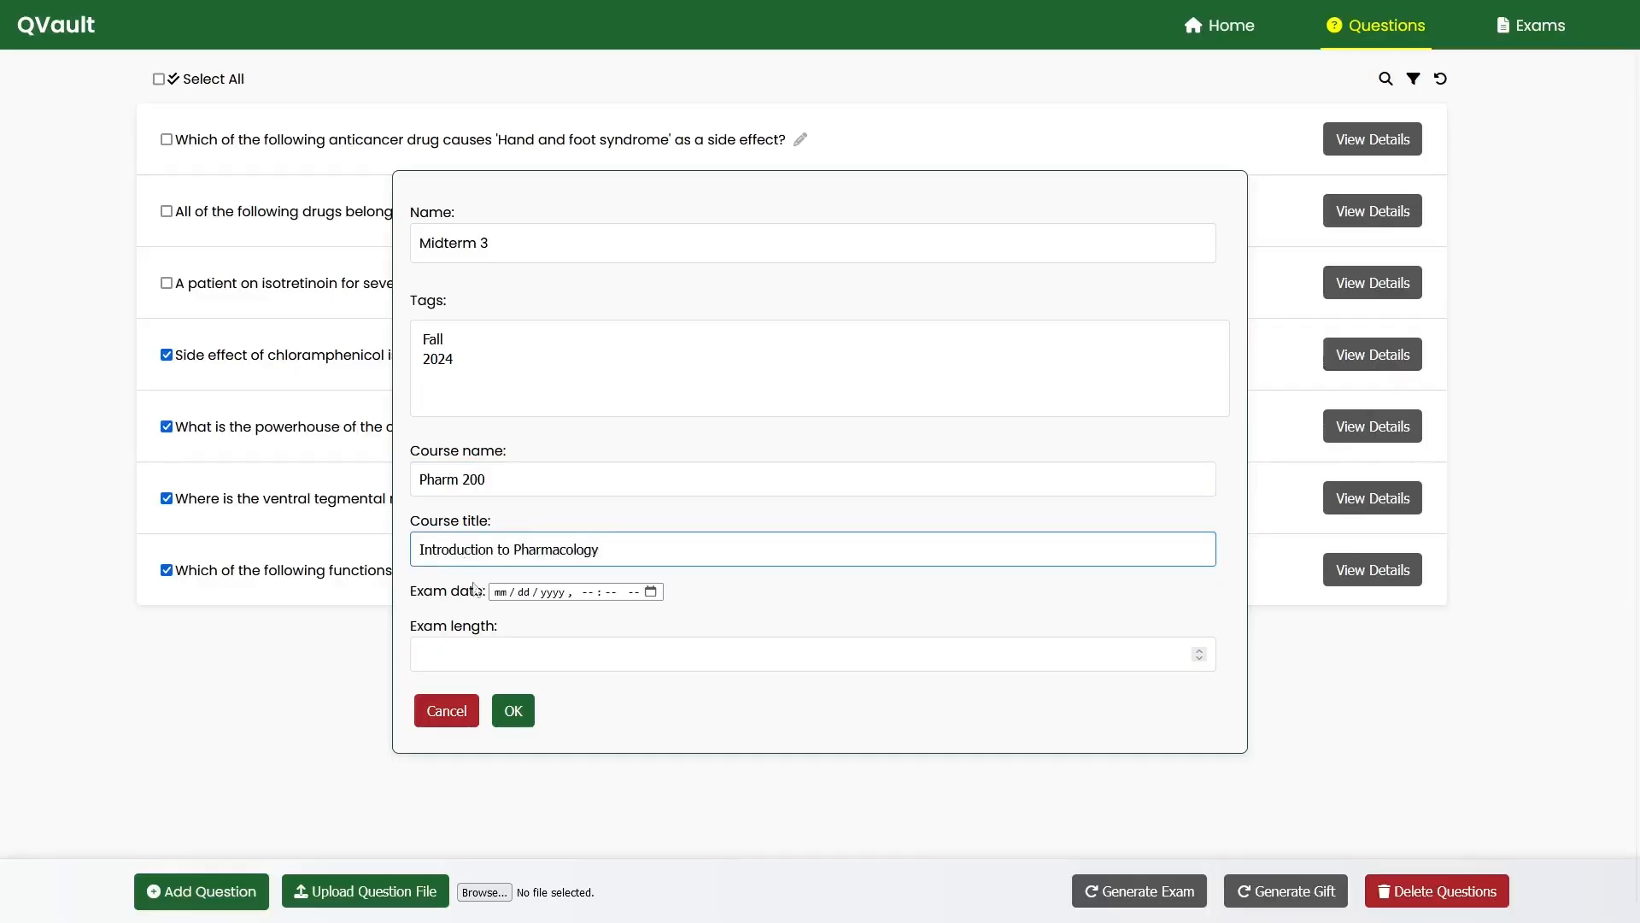
Set the exam date to 09/26/2024, 09:30 AM and the length to 80, and create the exam
{"action": "left_click", "coordinate": [650, 591]}
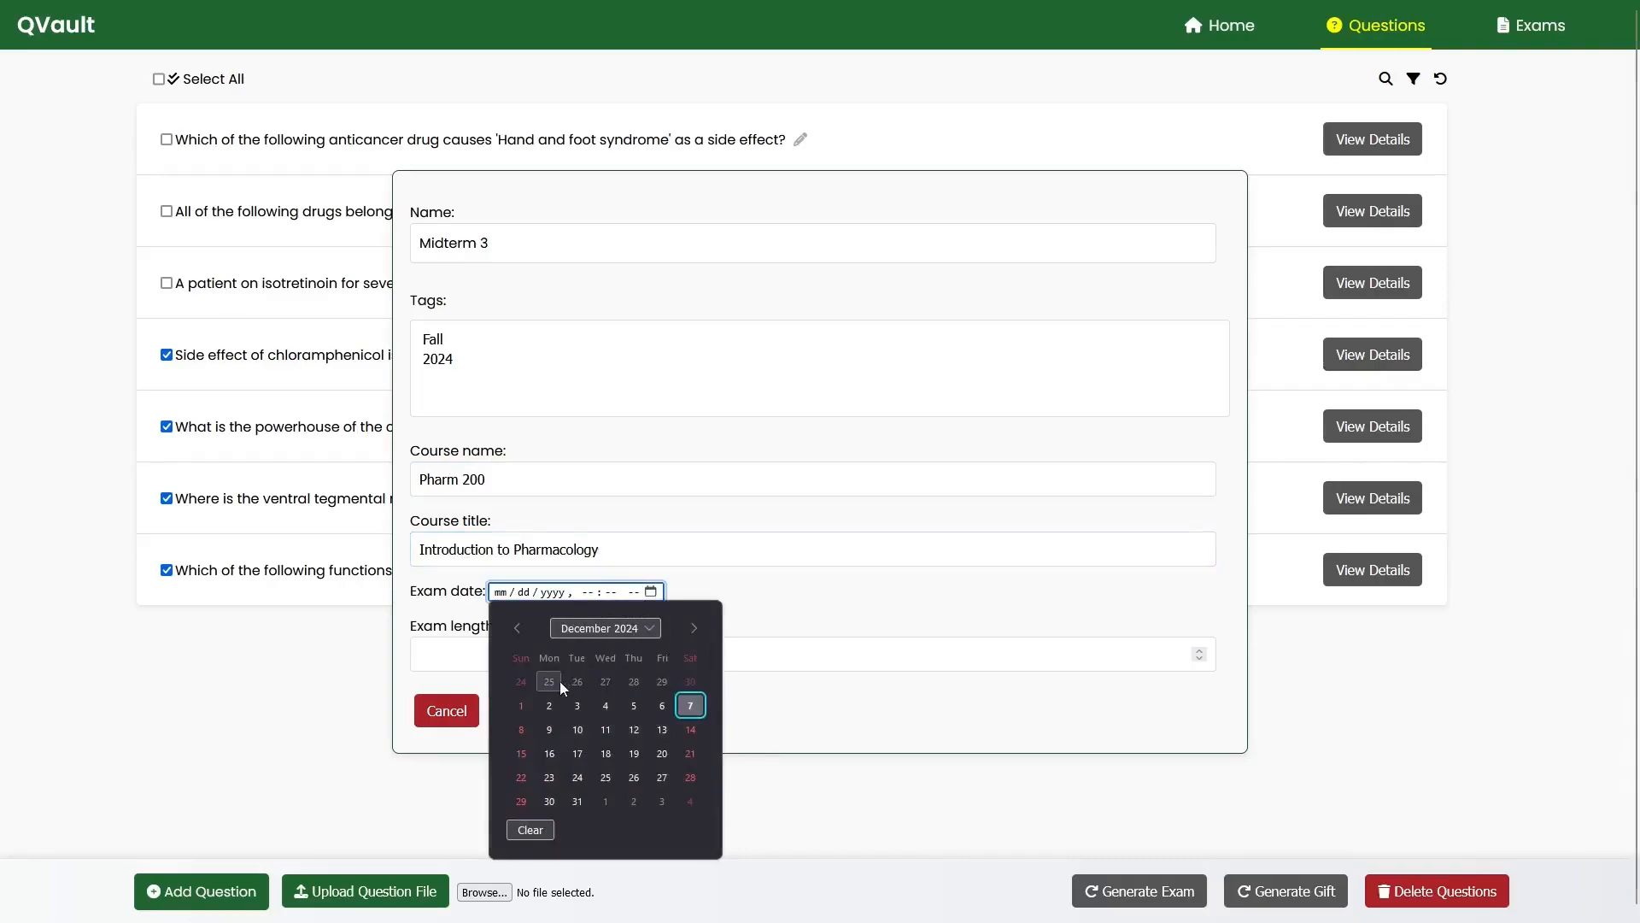
{"action": "left_click", "coordinate": [642, 627]}
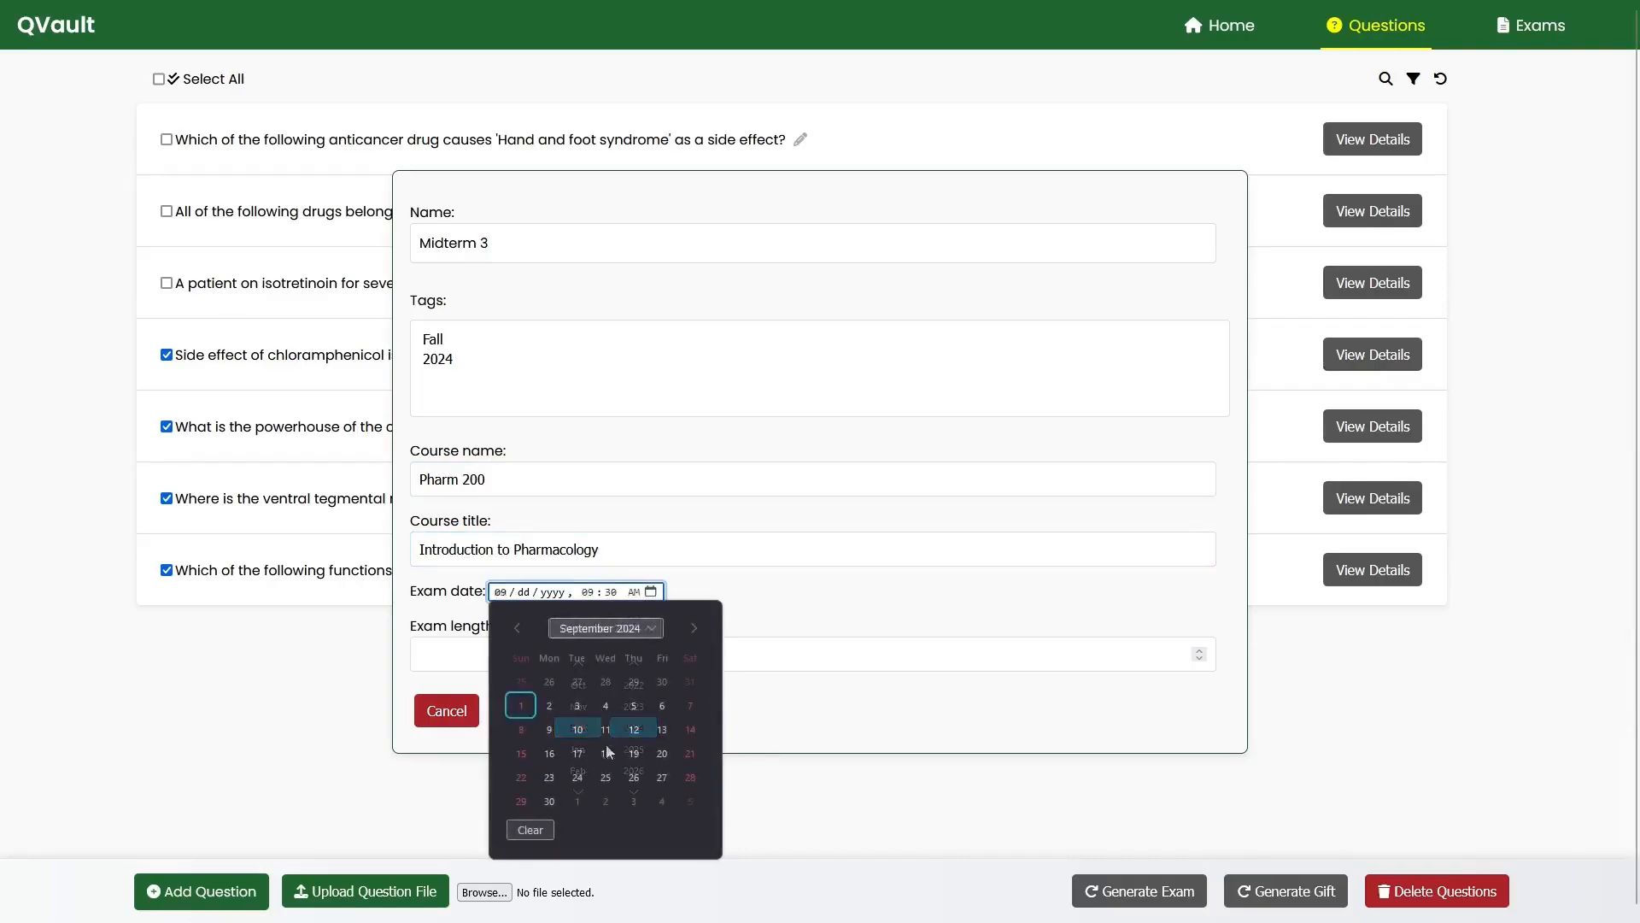
{"action": "left_click", "coordinate": [641, 774]}
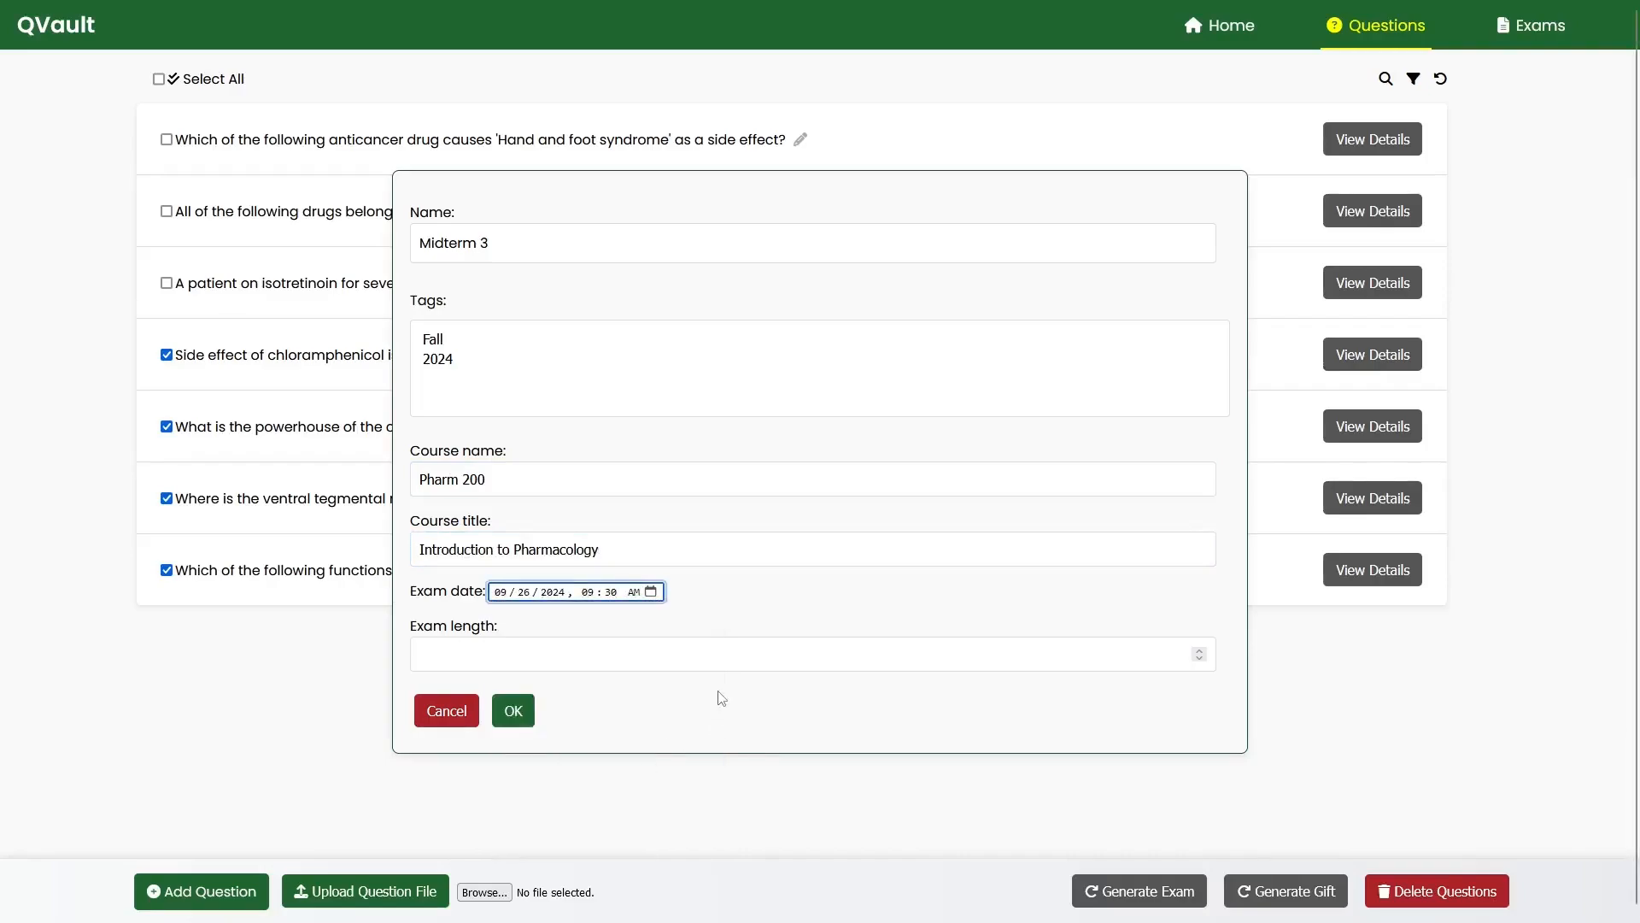
{"action": "left_click", "coordinate": [537, 660]}
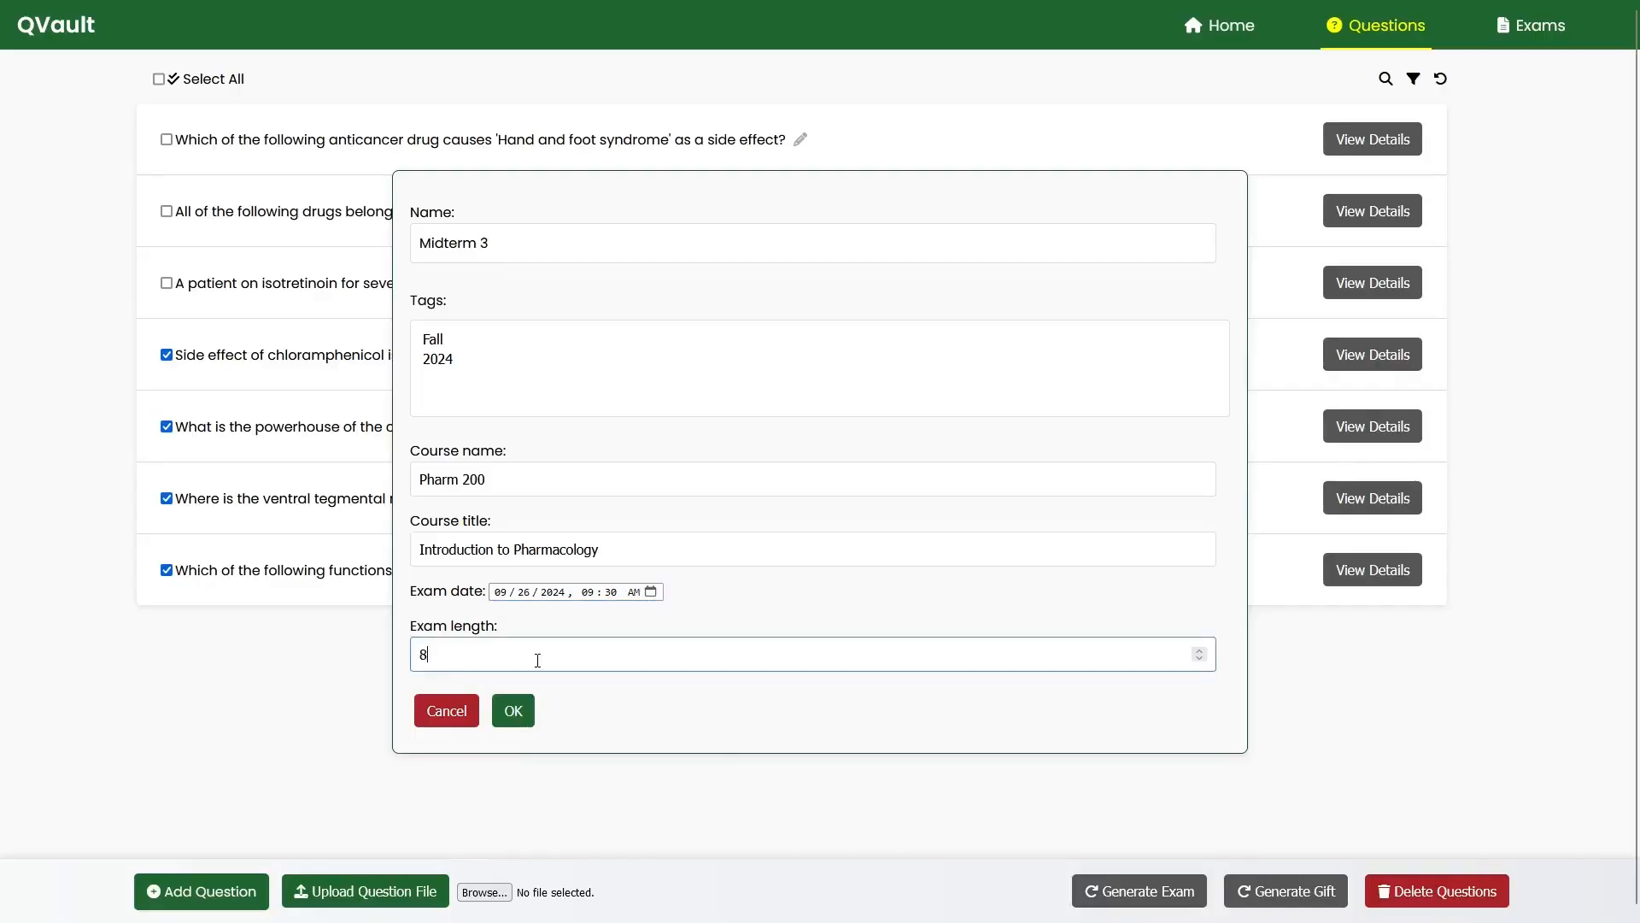
{"action": "type", "text": "80"}
{"action": "left_click", "coordinate": [511, 711]}
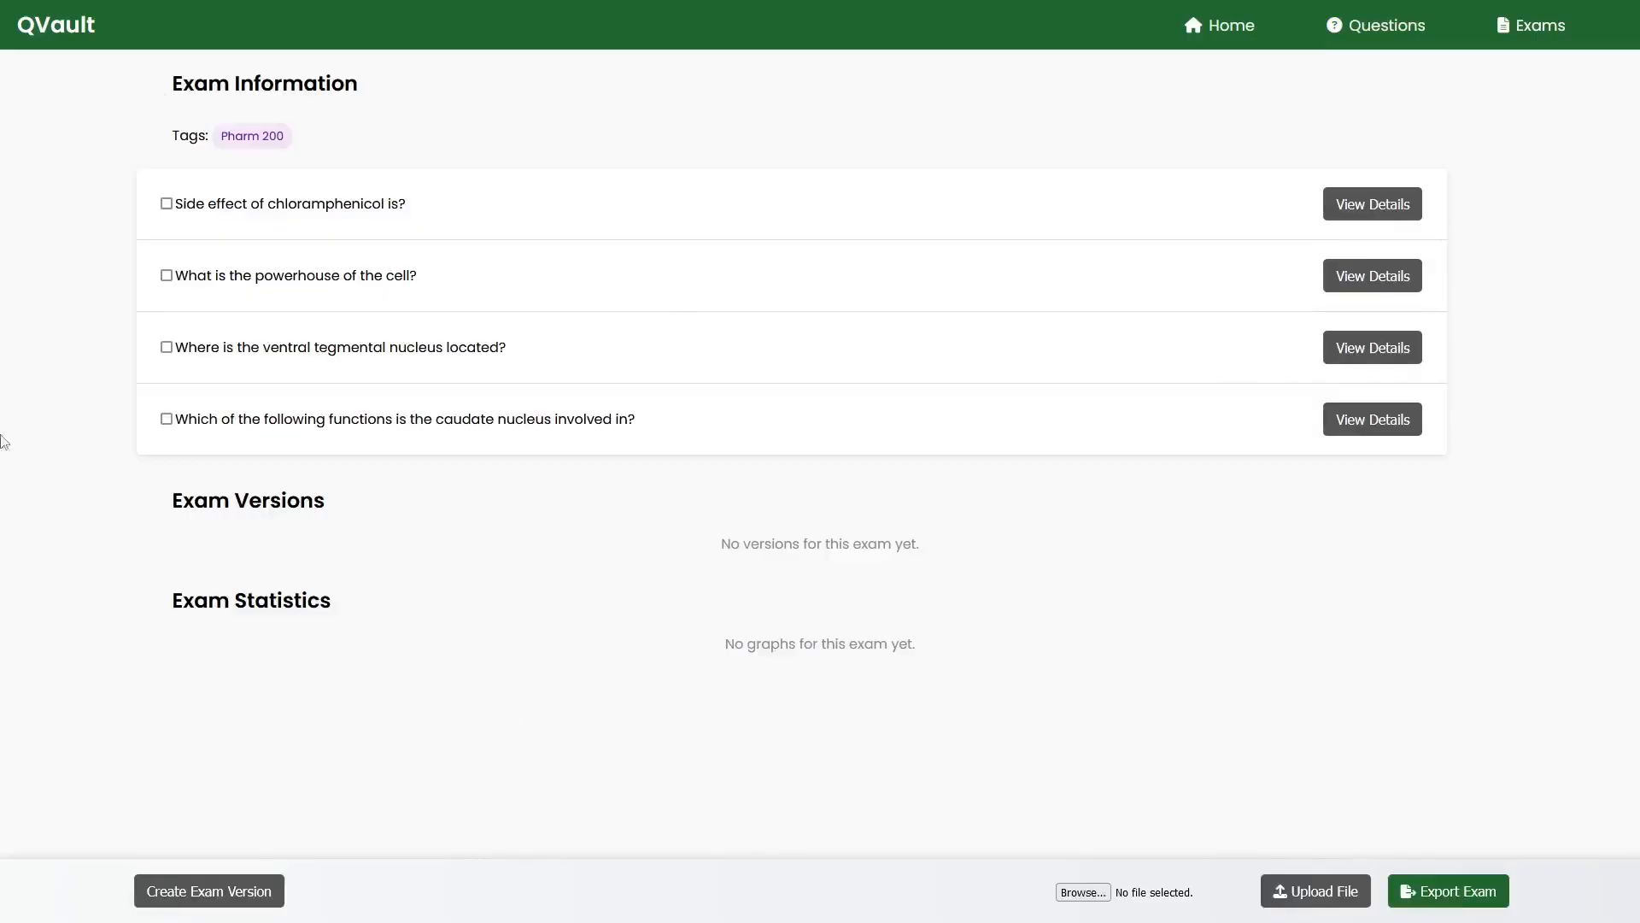
Open the details of Midterm 3 from the exam list and create a version of it
{"action": "left_click", "coordinate": [1526, 38]}
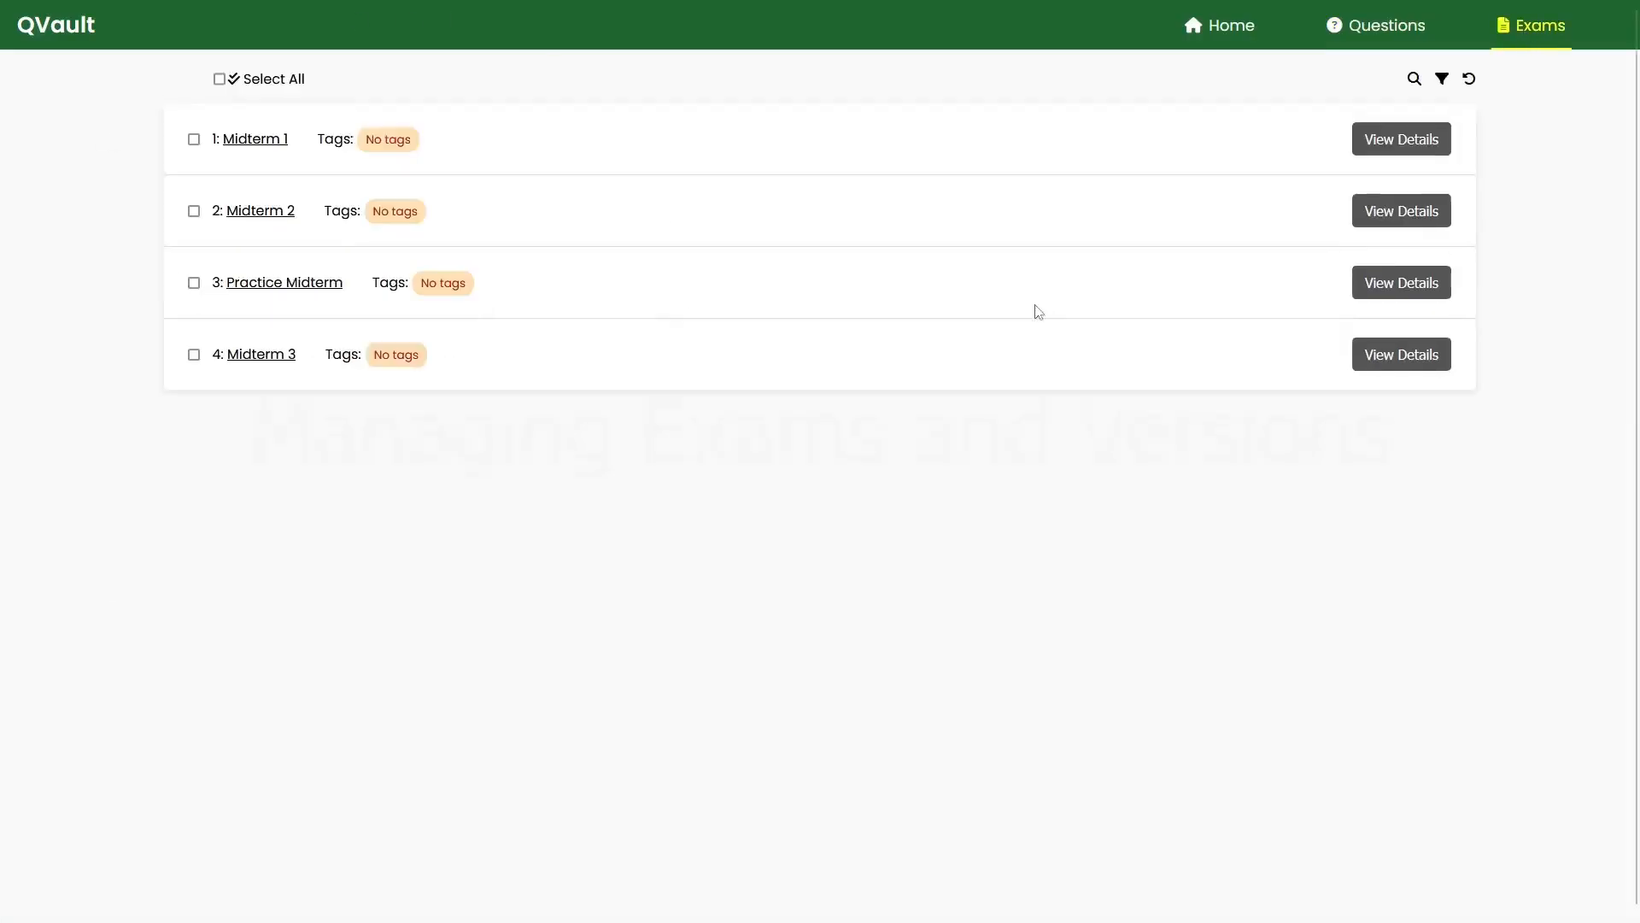
{"action": "left_click_drag", "start_coordinate": [228, 358], "coordinate": [296, 358]}
{"action": "left_click", "coordinate": [1387, 363]}
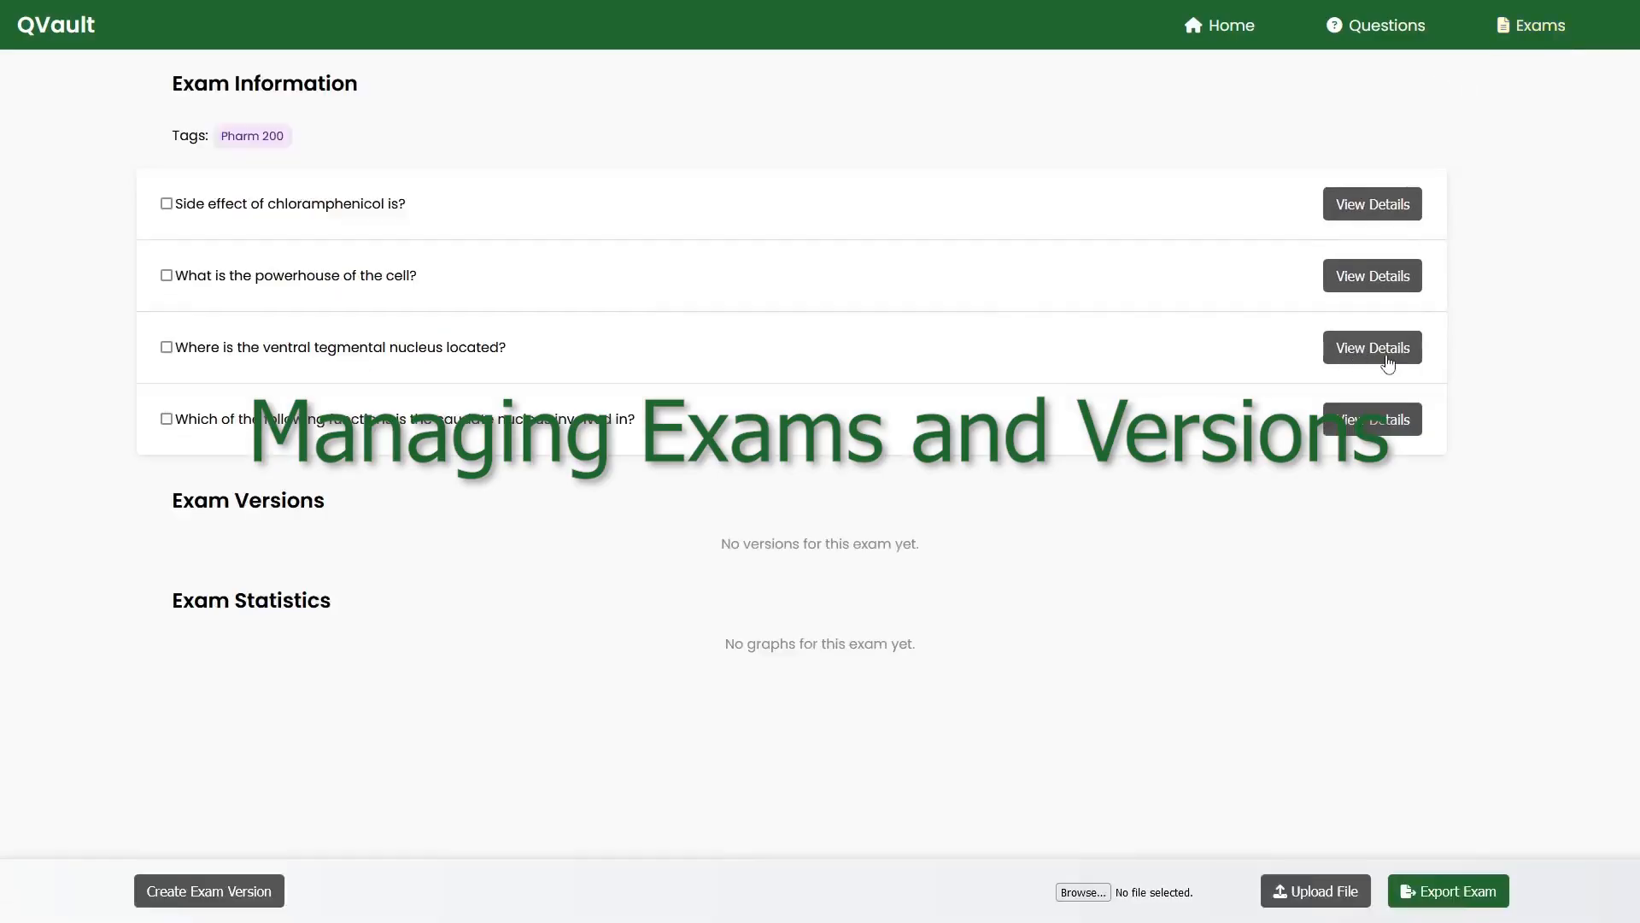
{"action": "left_click", "coordinate": [163, 890]}
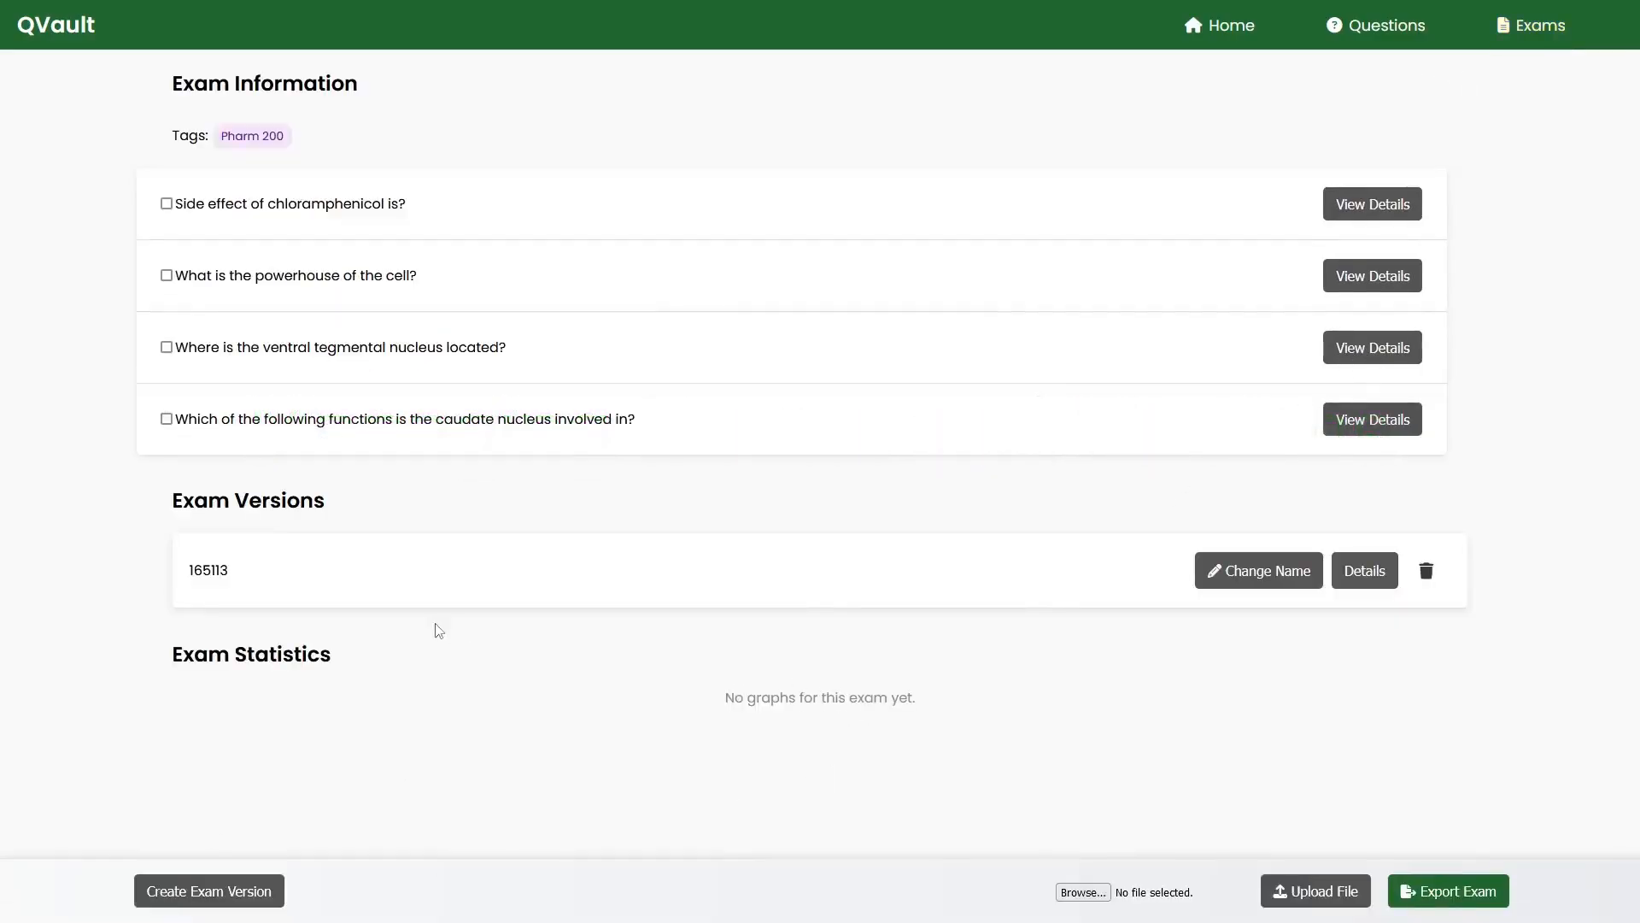
Rename the exam version as abc and save it
{"action": "left_click", "coordinate": [1209, 570]}
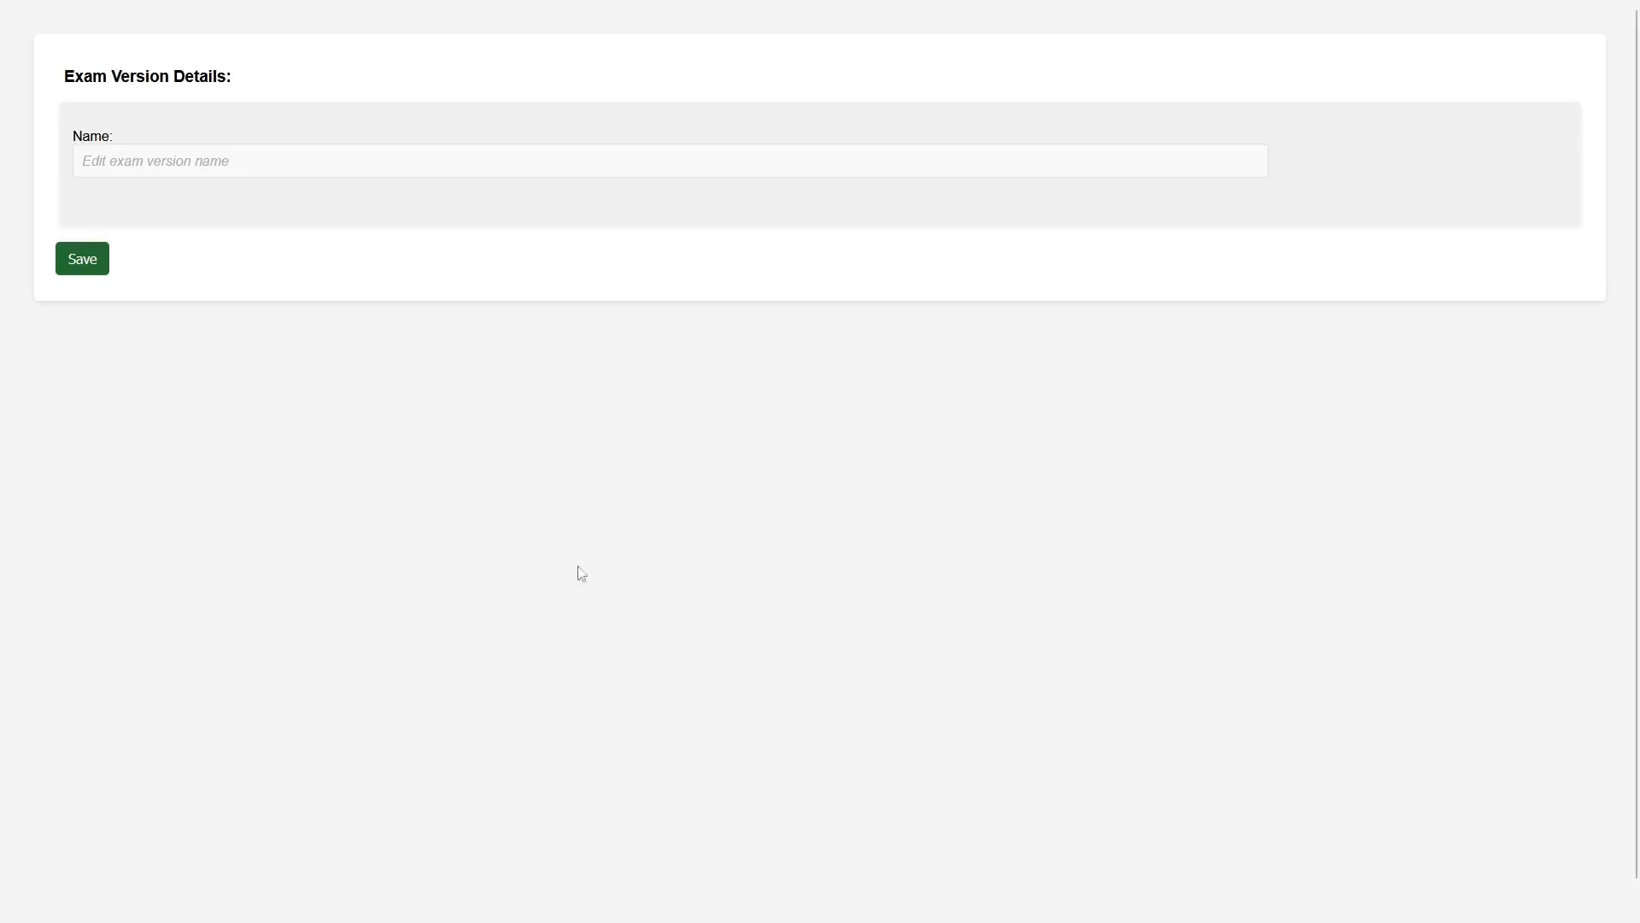
{"action": "left_click", "coordinate": [246, 171]}
{"action": "type", "text": "abc"}
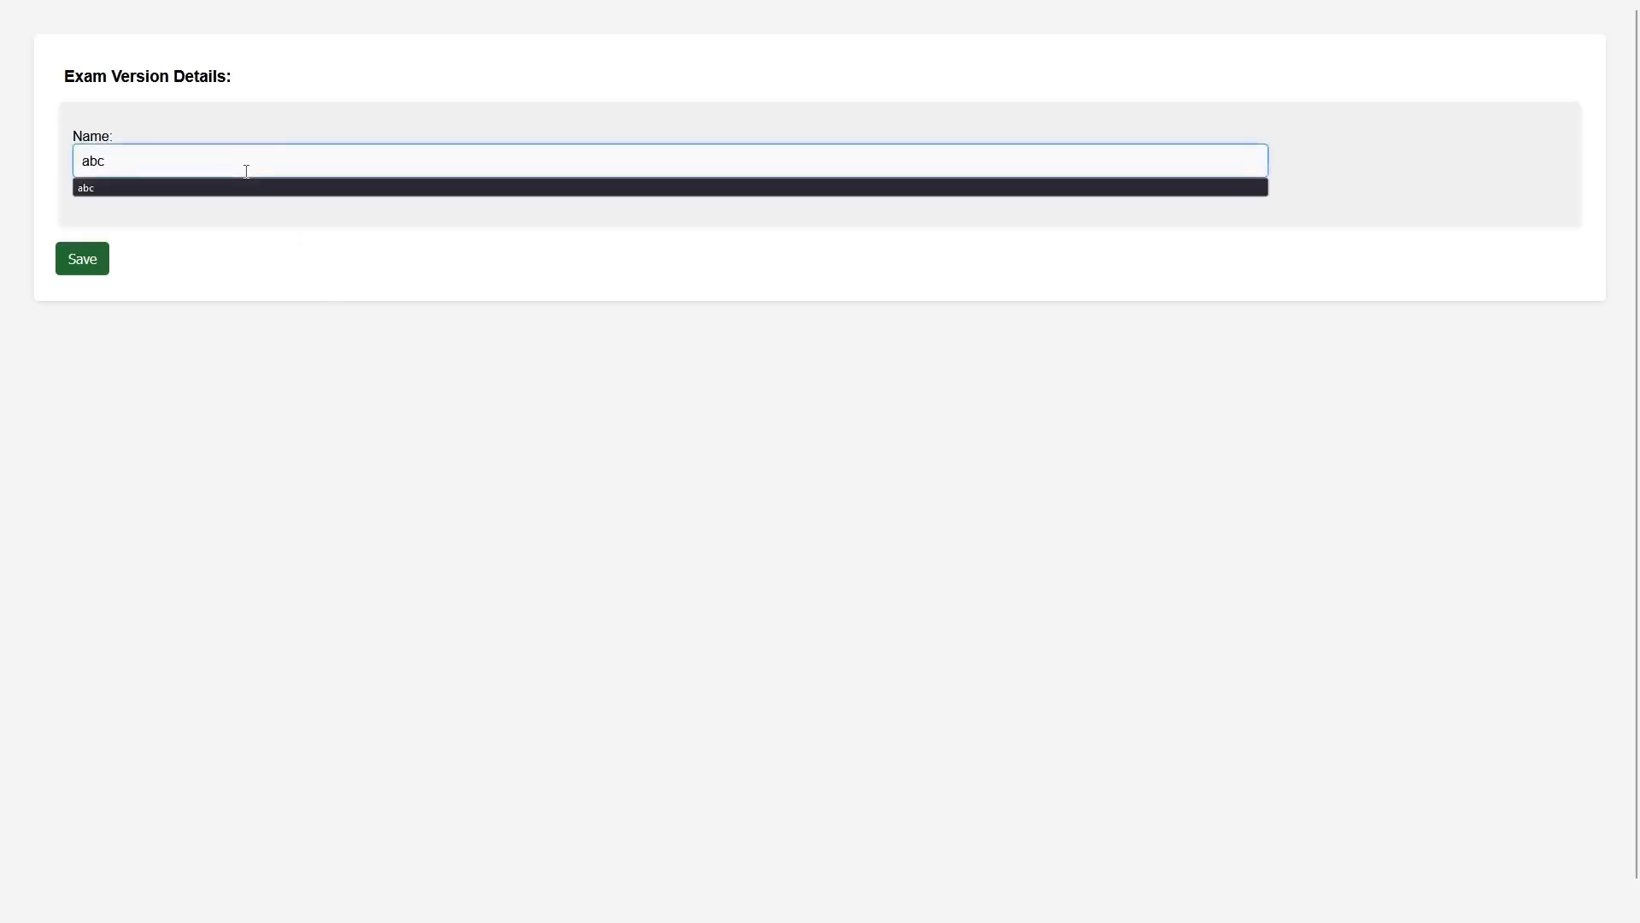
{"action": "left_click", "coordinate": [85, 260]}
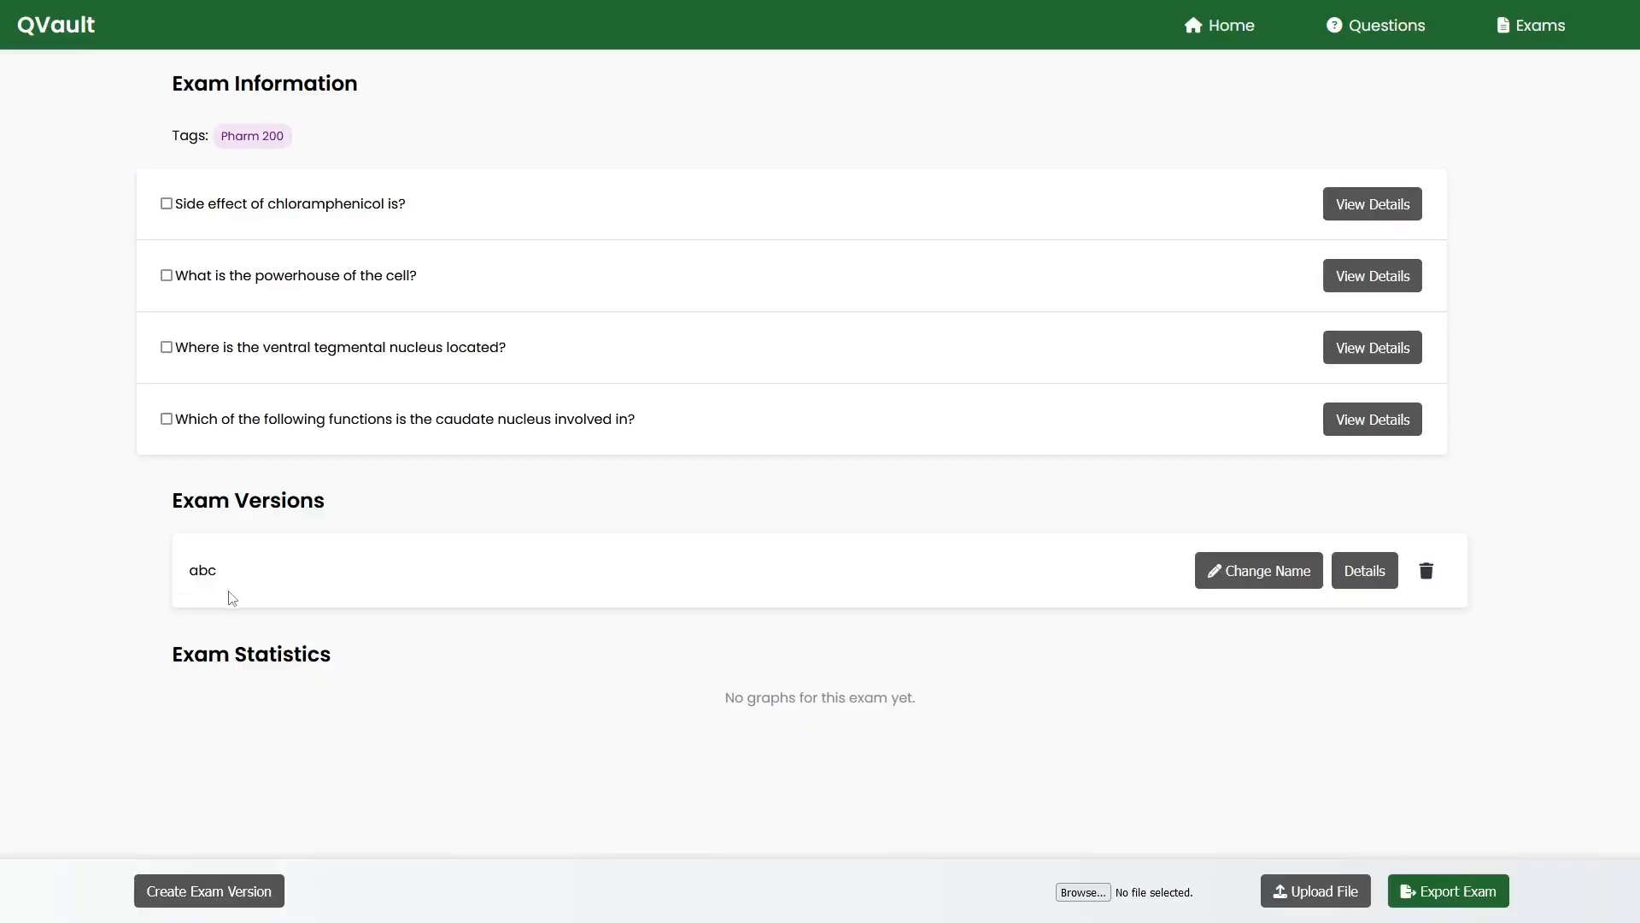
Review the question order in the abc version's details, return to the exam, and delete that version
{"action": "left_click", "coordinate": [1375, 571]}
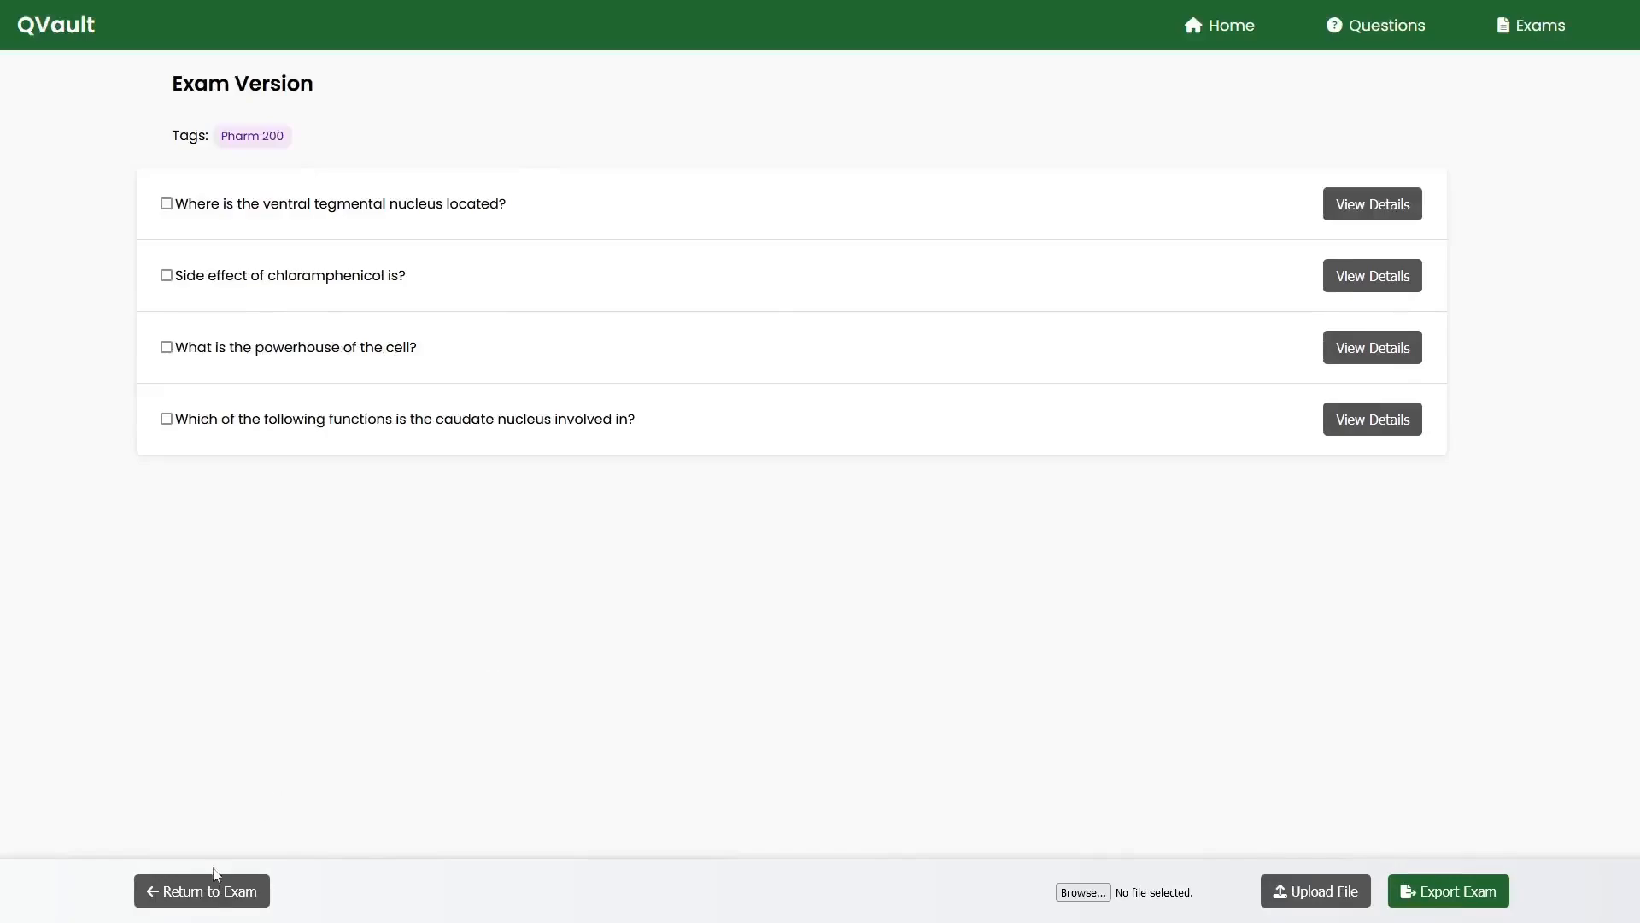
{"action": "left_click", "coordinate": [207, 900]}
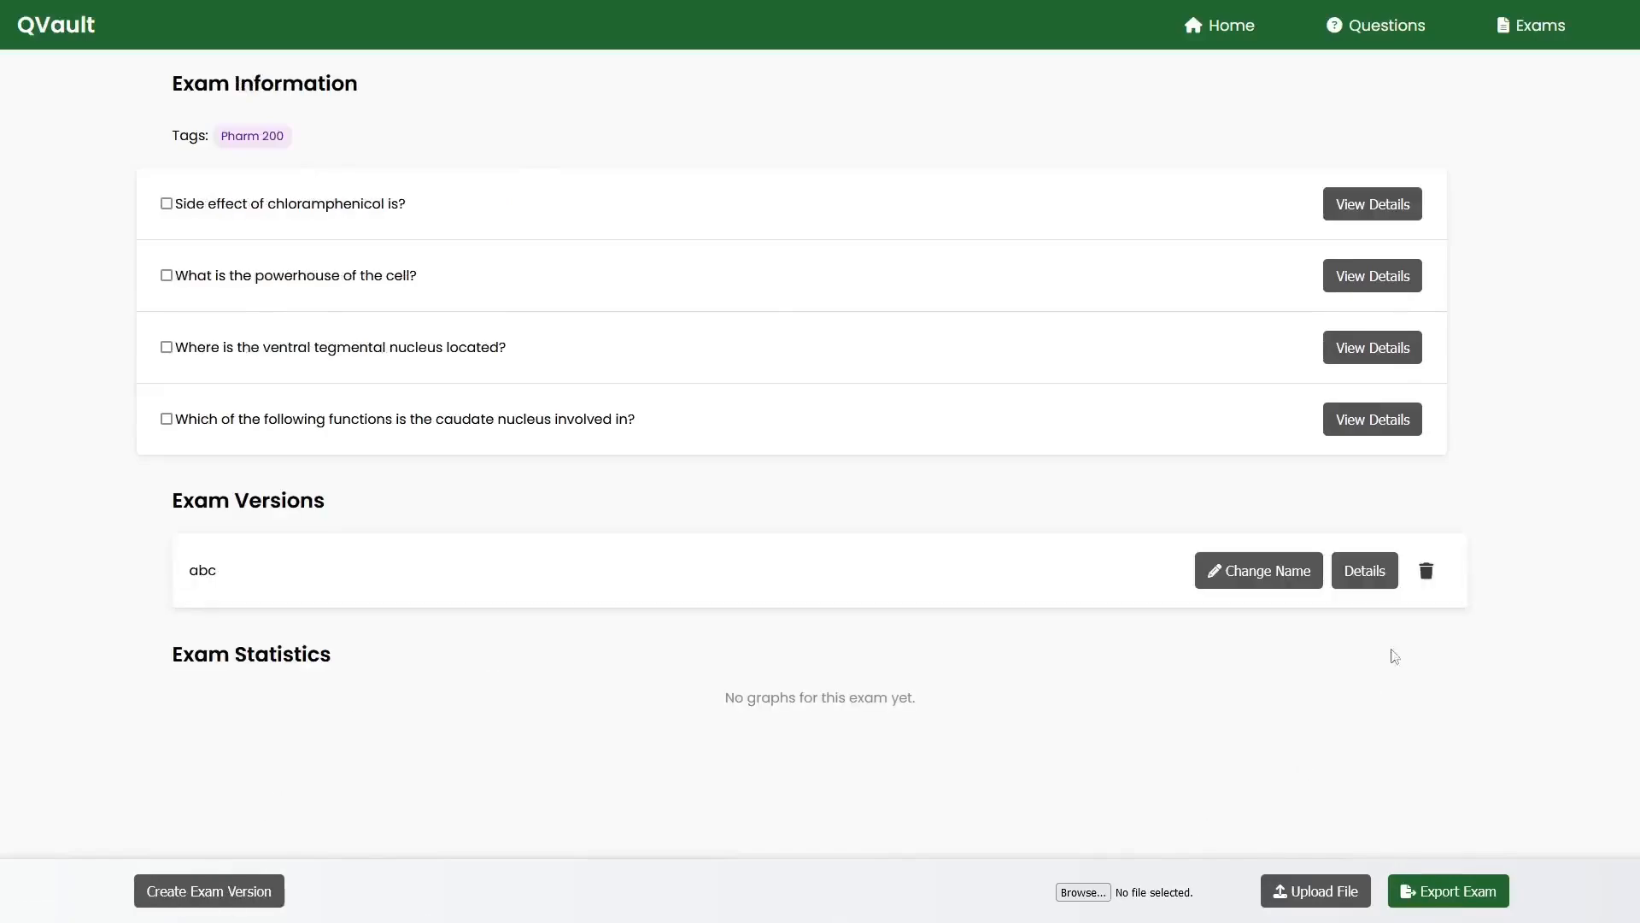
{"action": "left_click", "coordinate": [1427, 572]}
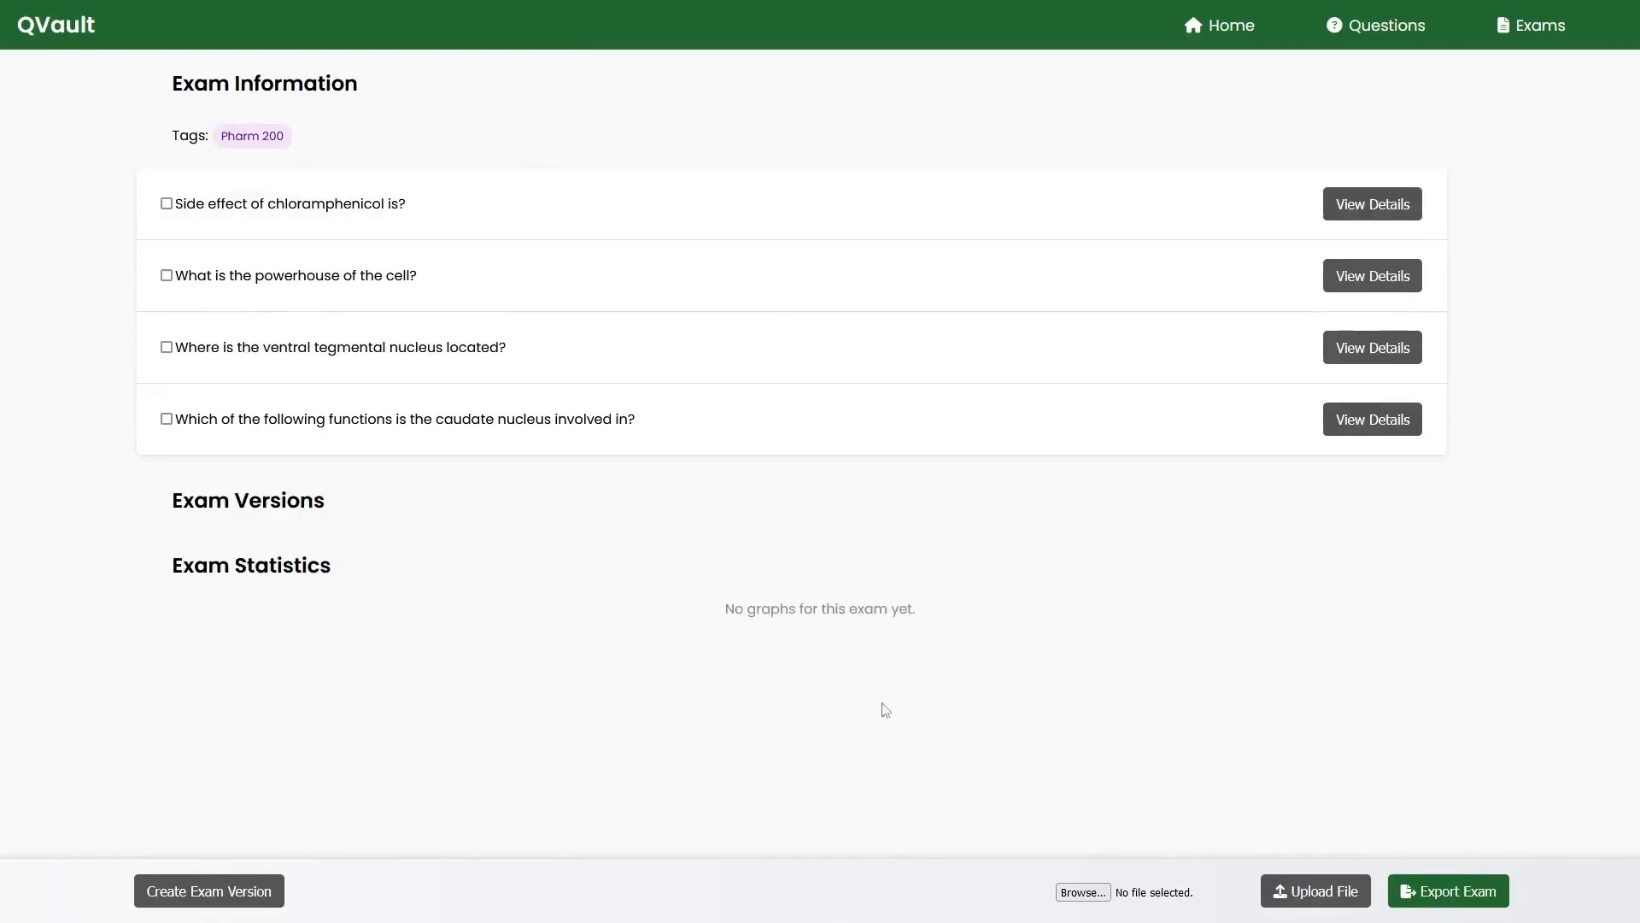
Create two new versions of the Midterm 3 exam and export them as an exam for testing
{"action": "left_click", "coordinate": [194, 906]}
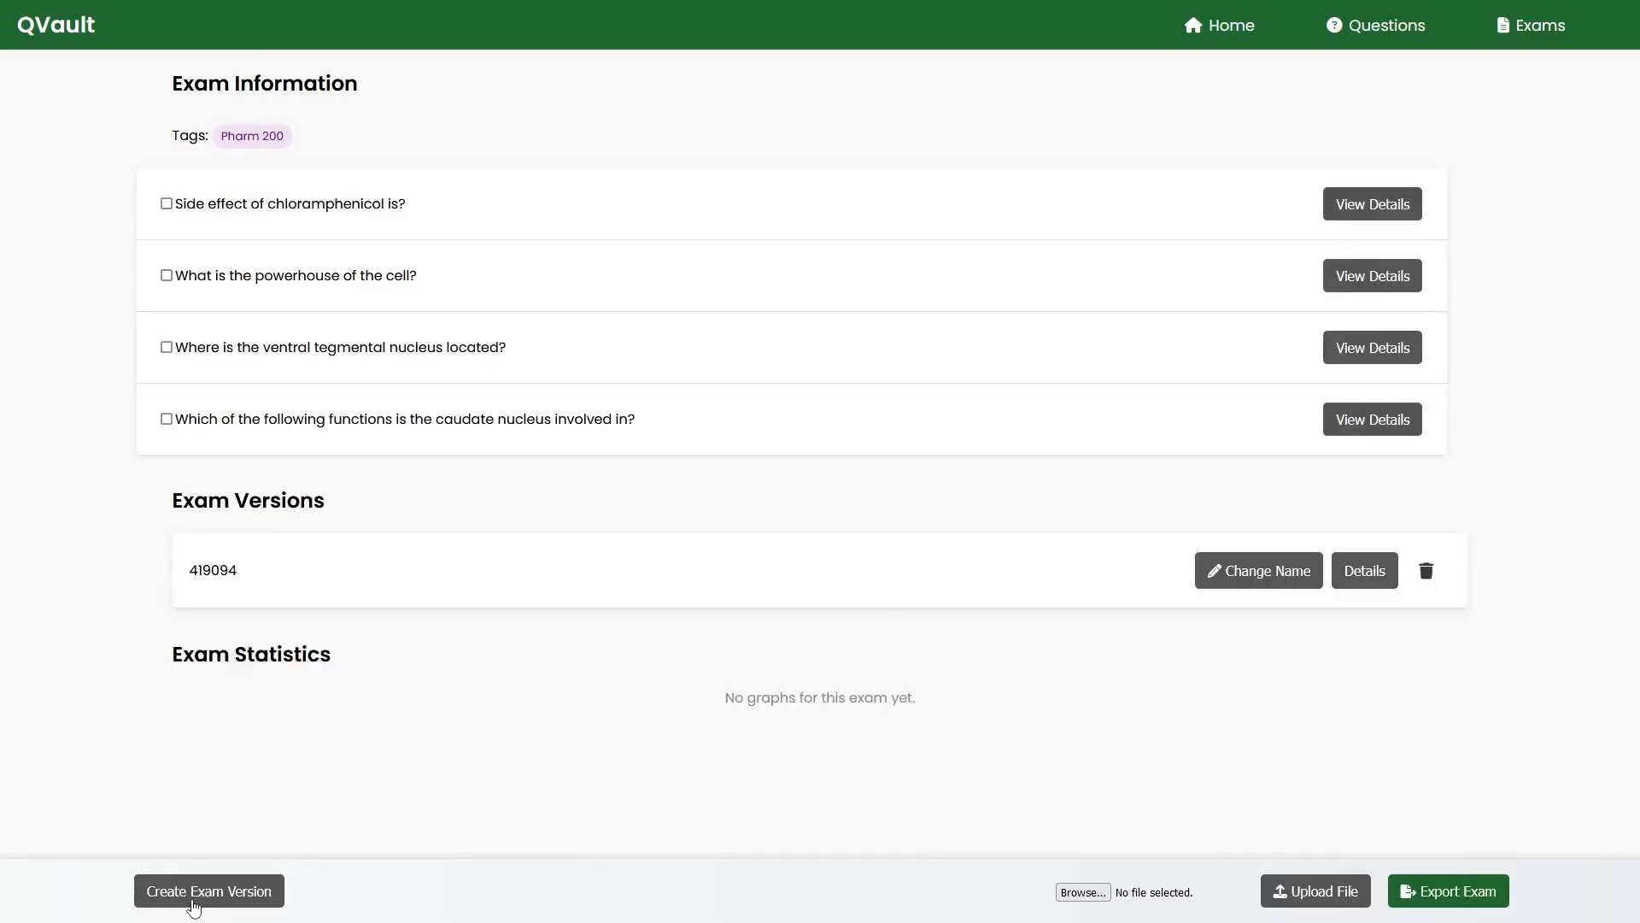
{"action": "left_click", "coordinate": [194, 905]}
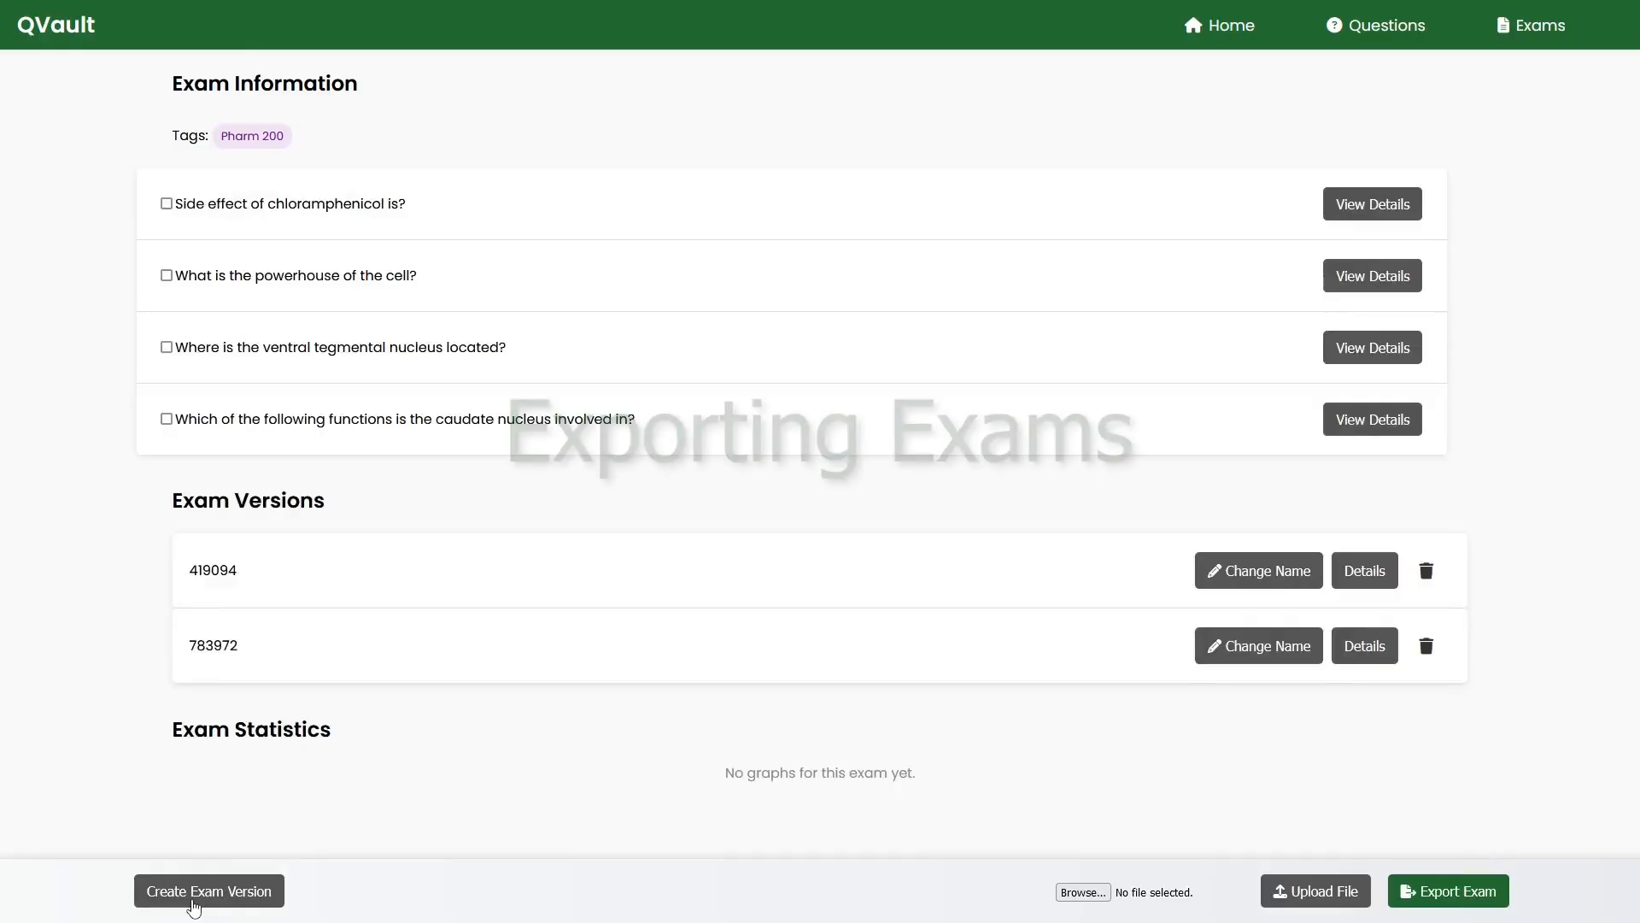
{"action": "left_click", "coordinate": [1406, 896]}
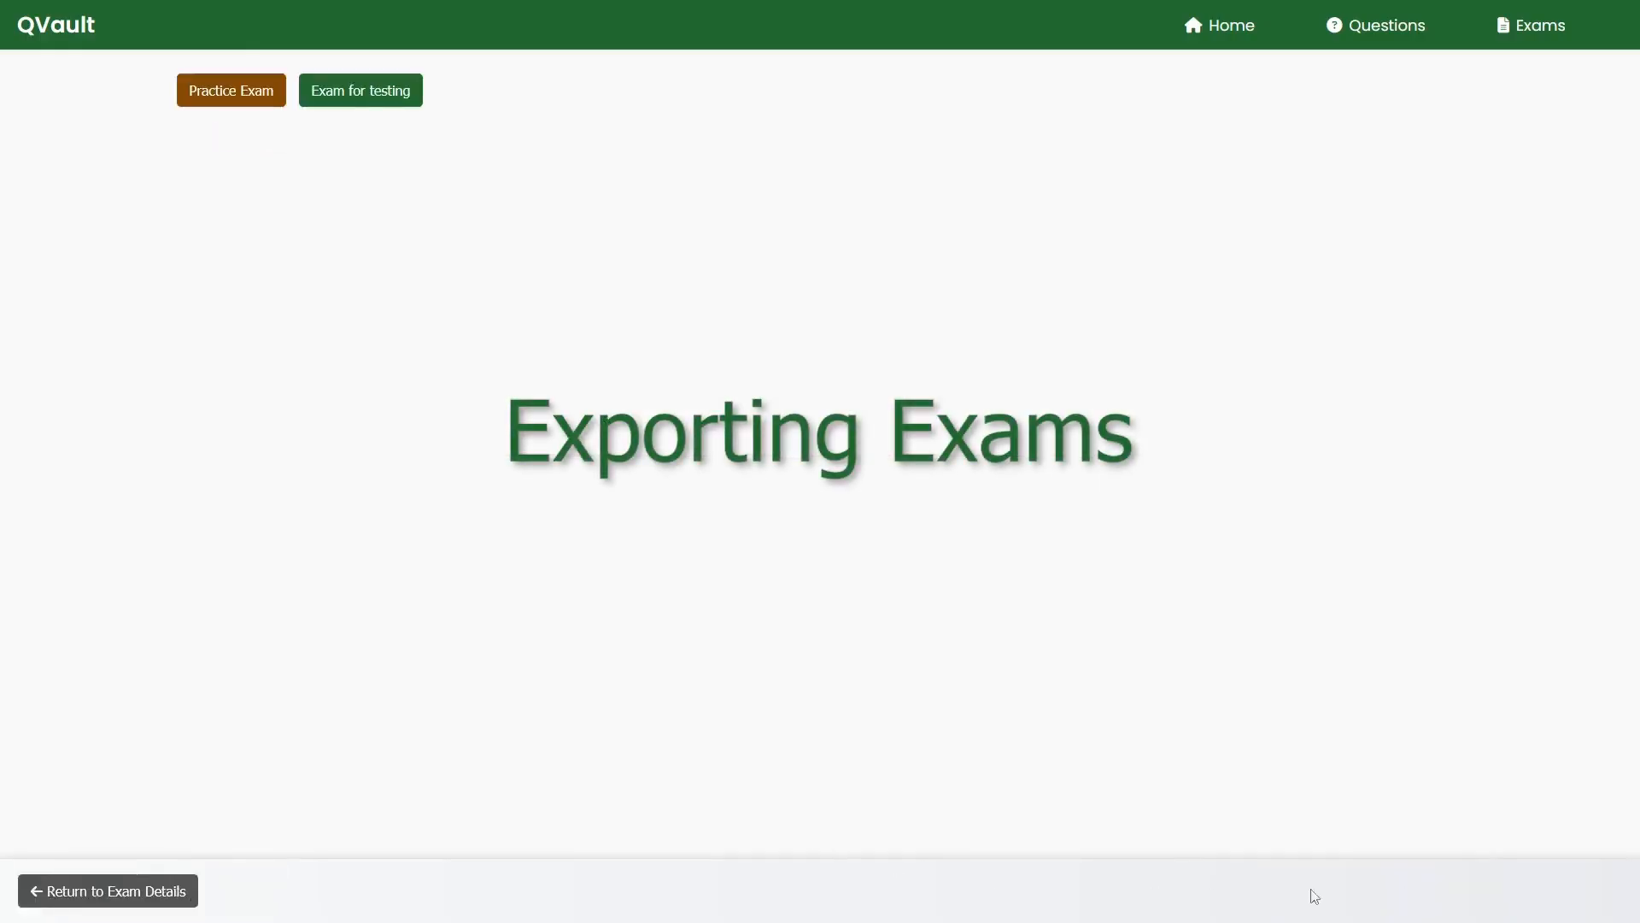
{"action": "left_click", "coordinate": [352, 96]}
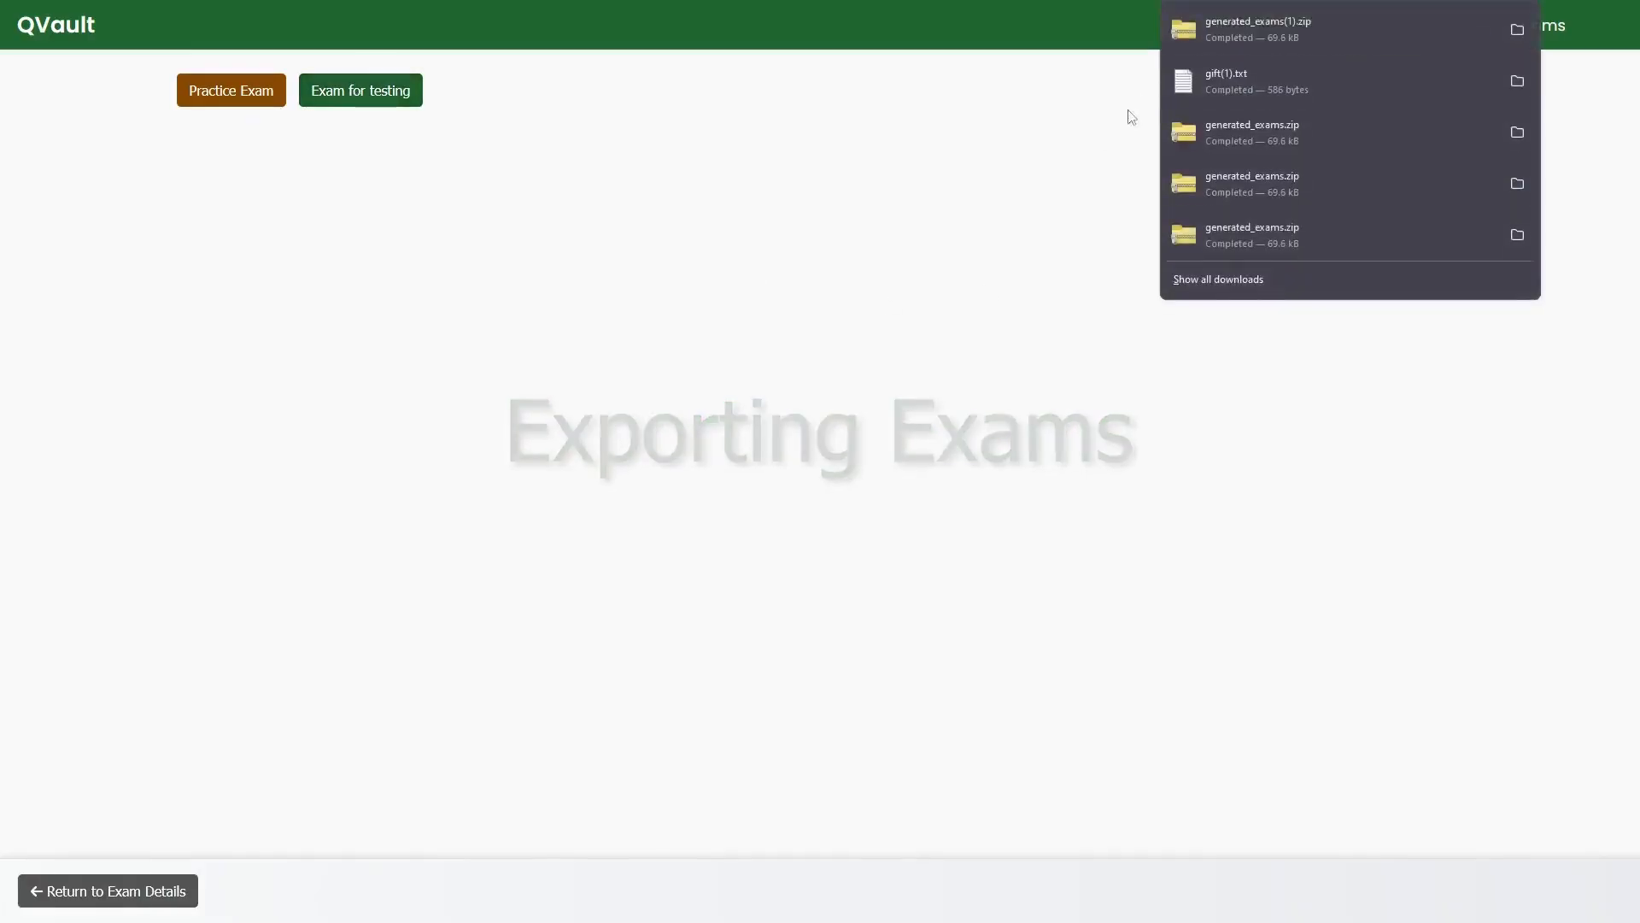
Open export_docx_exam_419094.docx from the downloaded generated_exams(1).zip archive in Word, moving the archive window aside
{"action": "left_click", "coordinate": [1176, 33]}
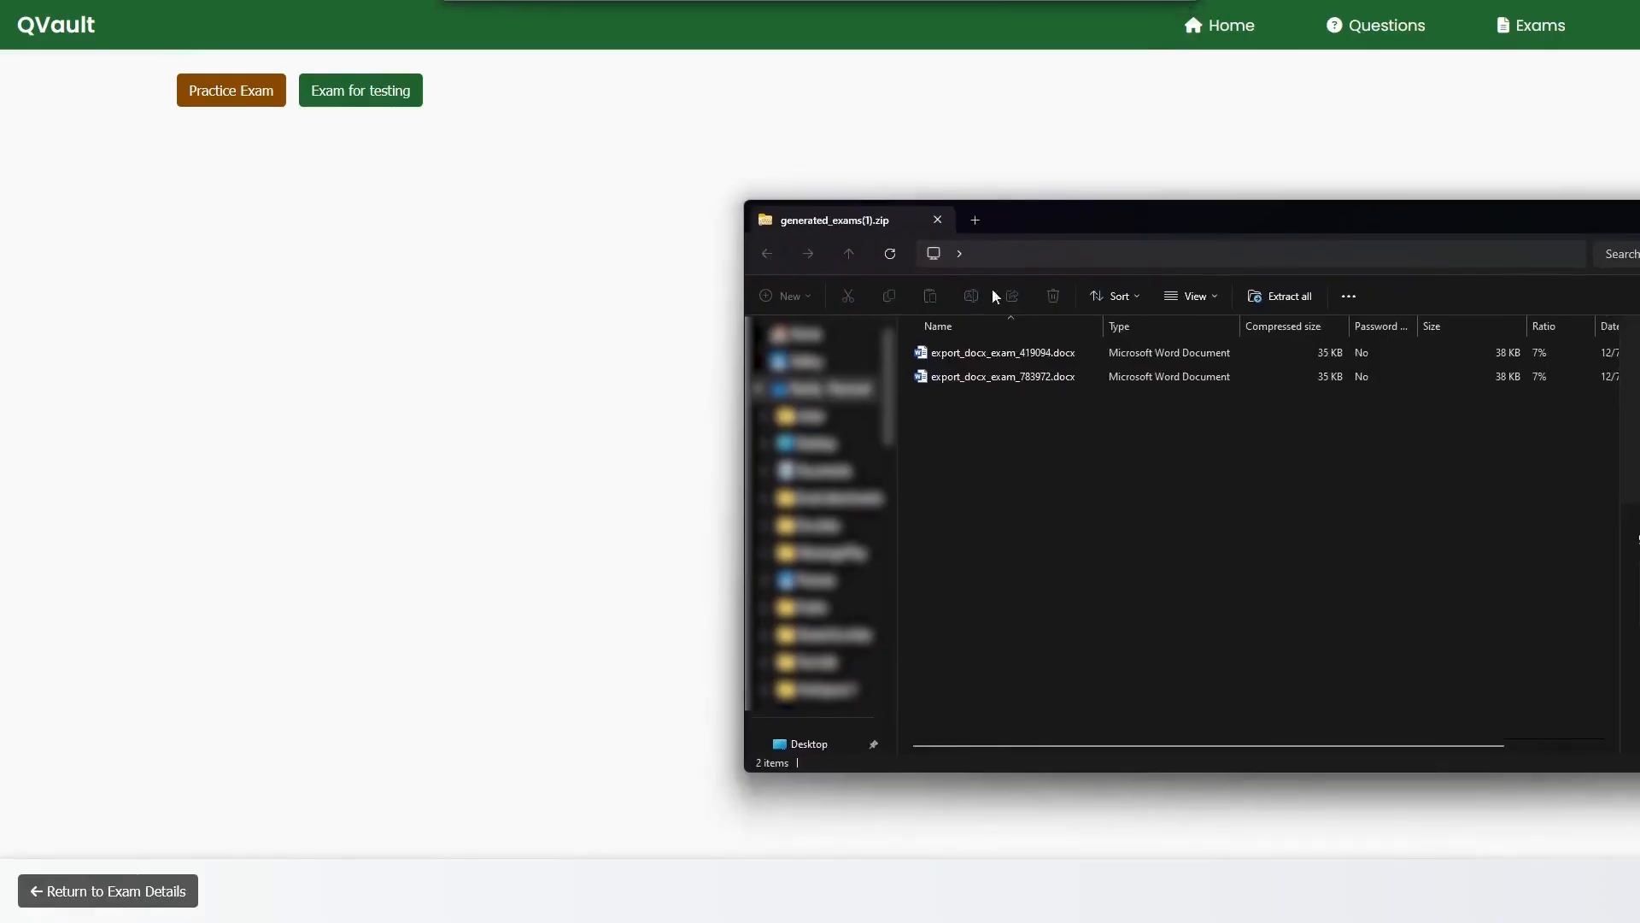
{"action": "left_click", "coordinate": [961, 360]}
{"action": "double_click", "coordinate": [961, 360]}
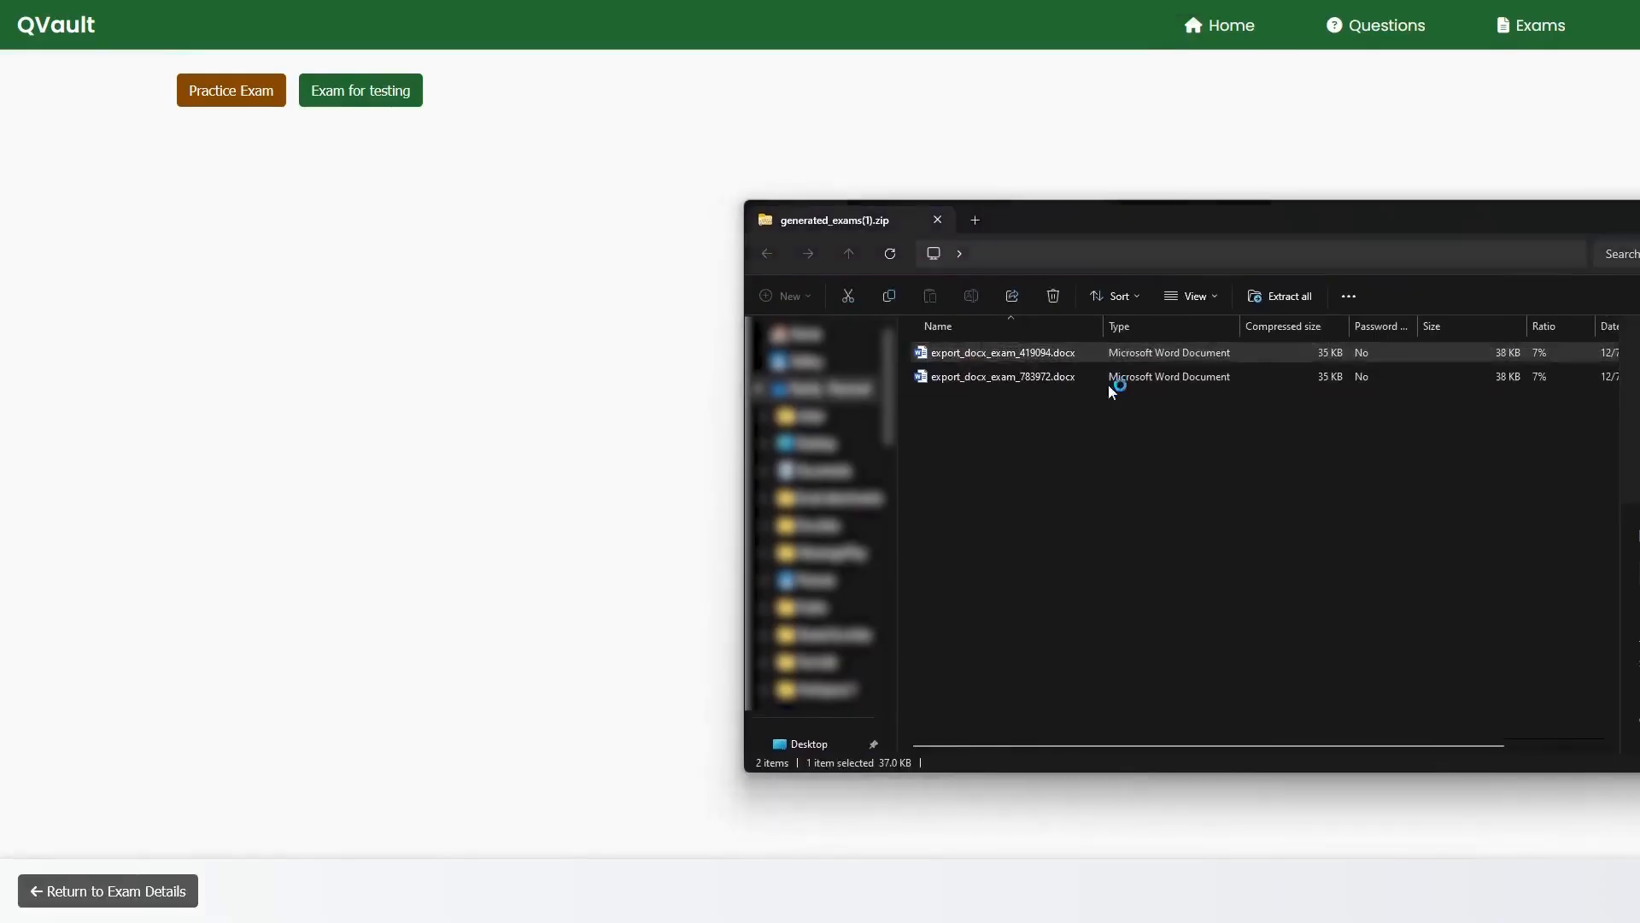
{"action": "left_click_drag", "start_coordinate": [1283, 210], "coordinate": [1555, 441]}
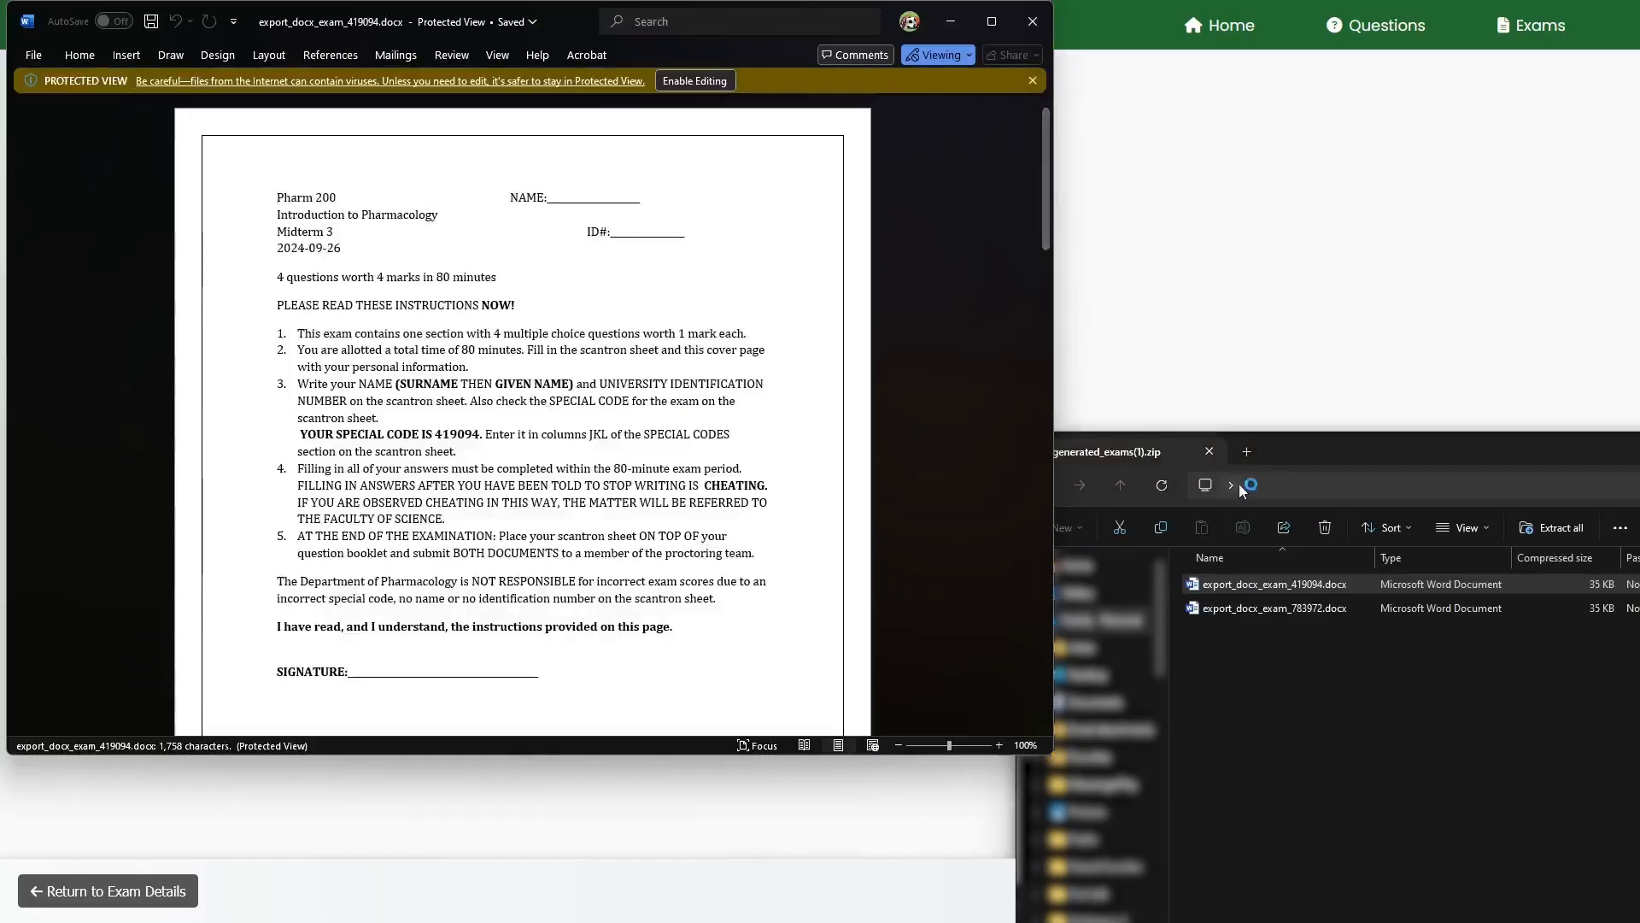
Move the archive window out of the way and review the cover page and questions of the exported exam document
{"action": "left_click_drag", "start_coordinate": [1313, 462], "coordinate": [1623, 914]}
{"action": "left_click", "coordinate": [653, 494]}
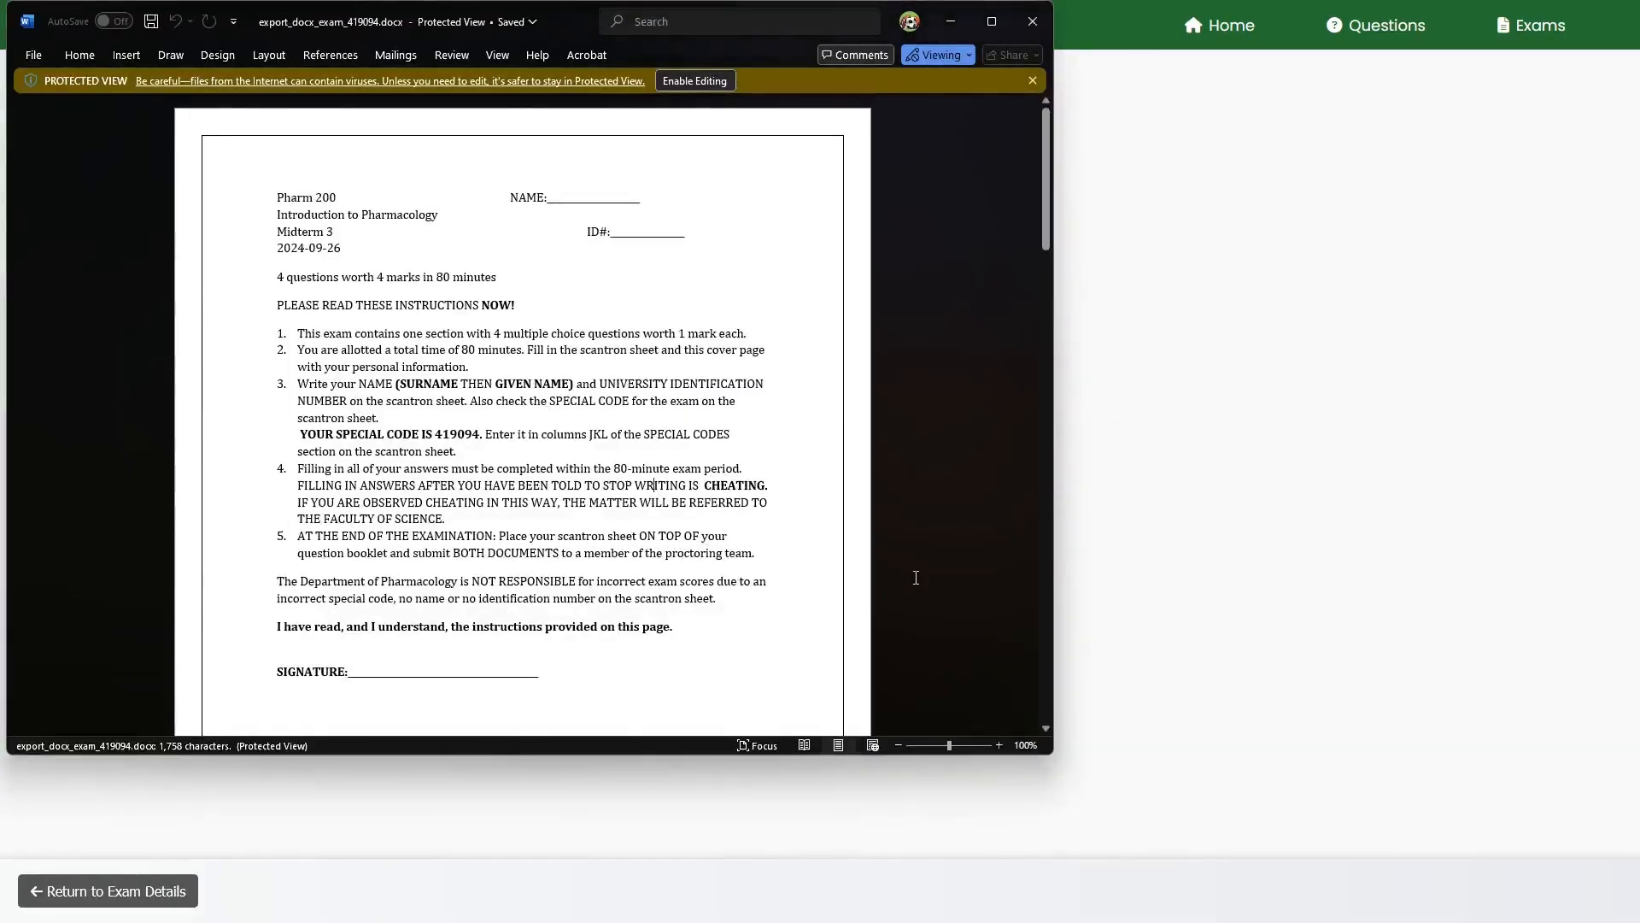
{"action": "scroll", "coordinate": [797, 489], "scroll_direction": "down", "scroll_amount": 5}
{"action": "scroll", "coordinate": [800, 514], "scroll_direction": "down", "scroll_amount": 6}
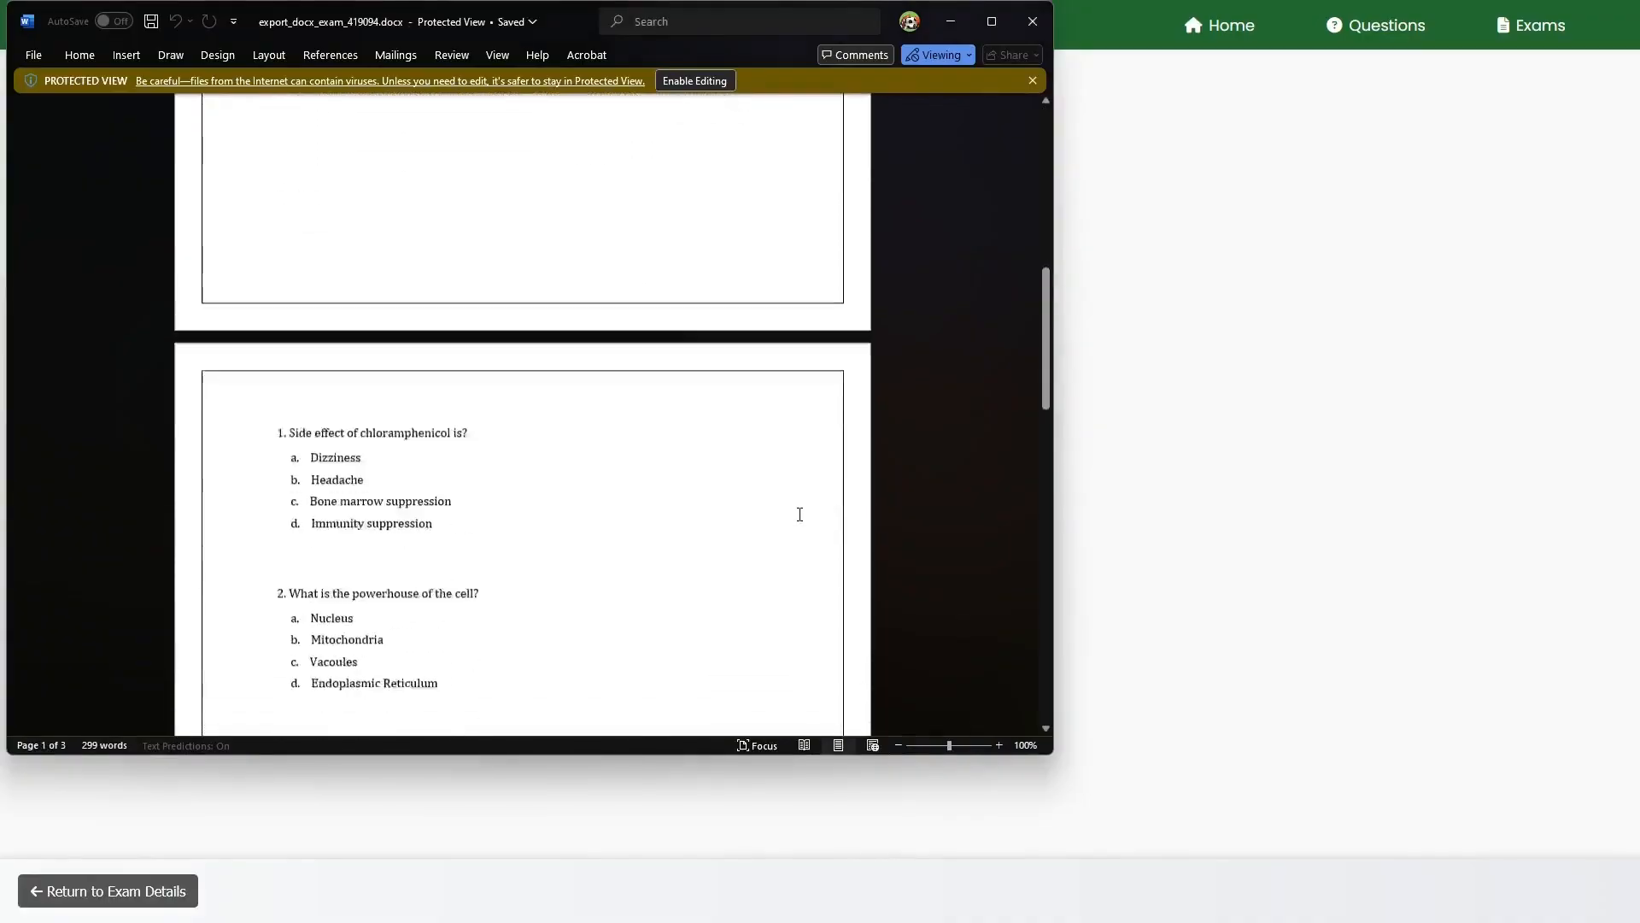
{"action": "scroll", "coordinate": [799, 515], "scroll_direction": "up", "scroll_amount": 3}
{"action": "scroll", "coordinate": [800, 516], "scroll_direction": "up", "scroll_amount": 8}
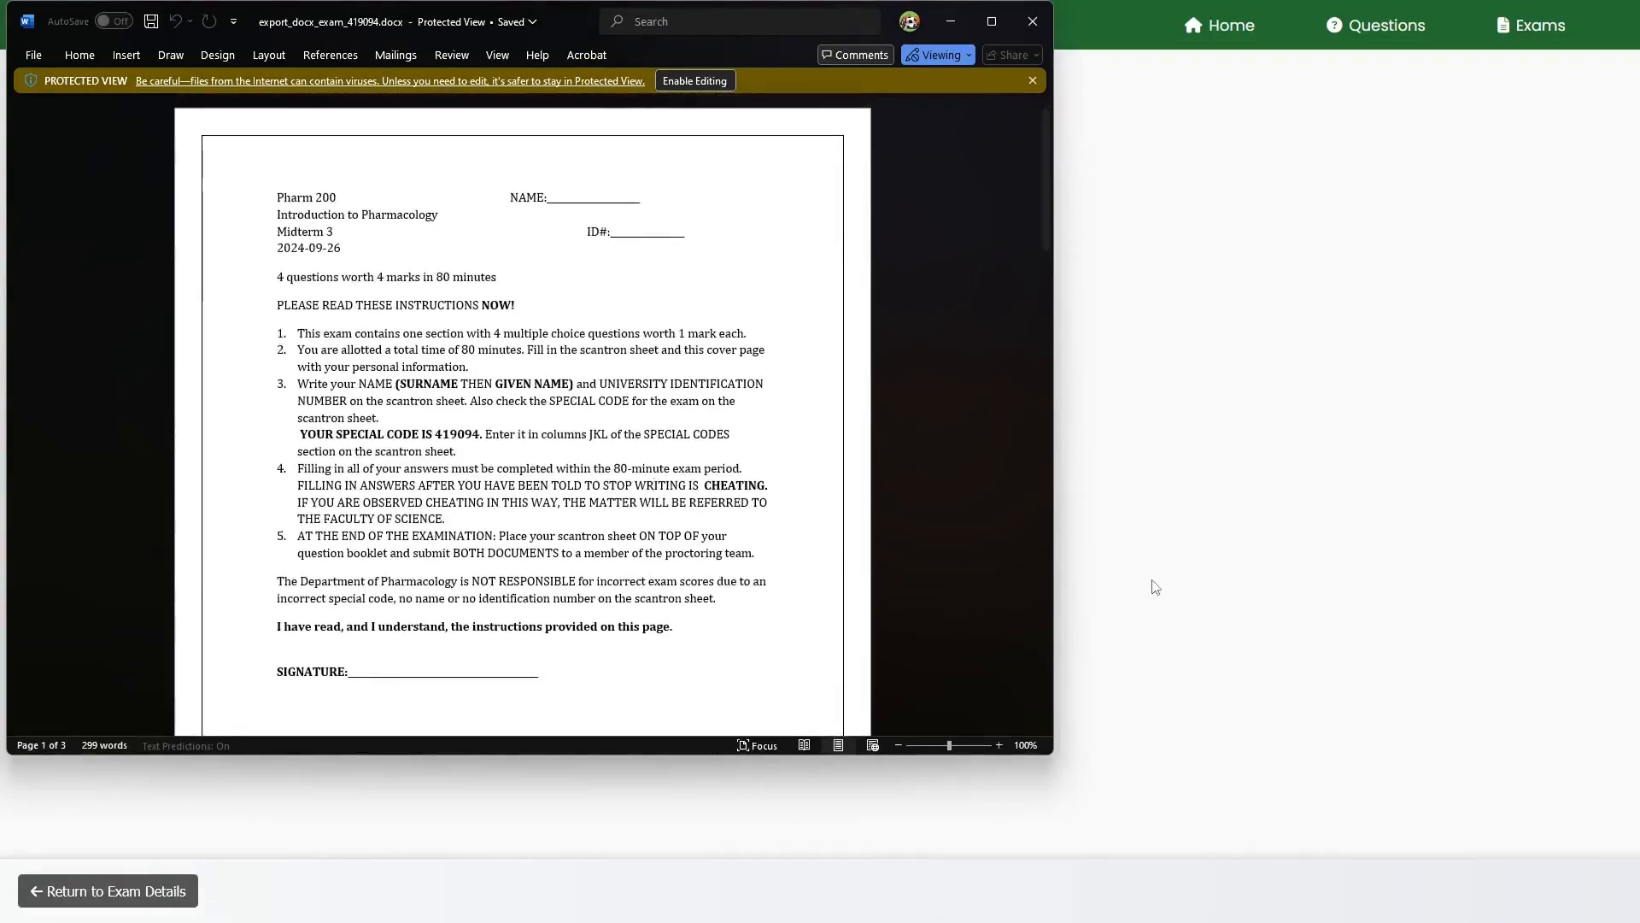
Switch back to QVault, export the exam as a practice exam, and open the downloaded gift(2).txt file
{"action": "left_click", "coordinate": [1135, 388]}
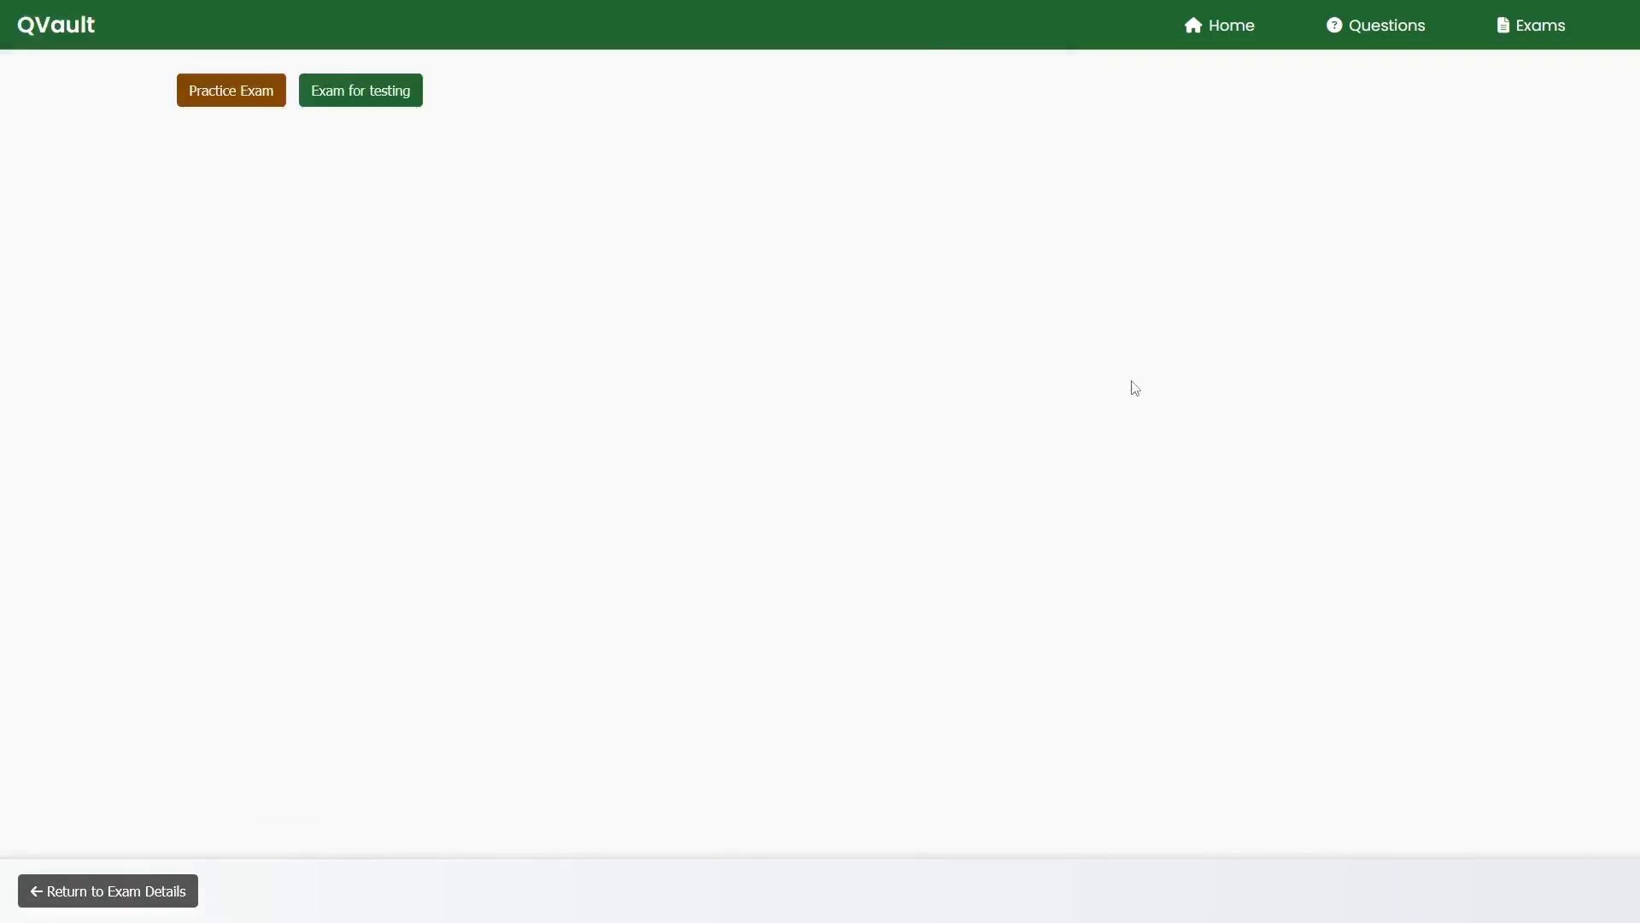
{"action": "left_click", "coordinate": [219, 94]}
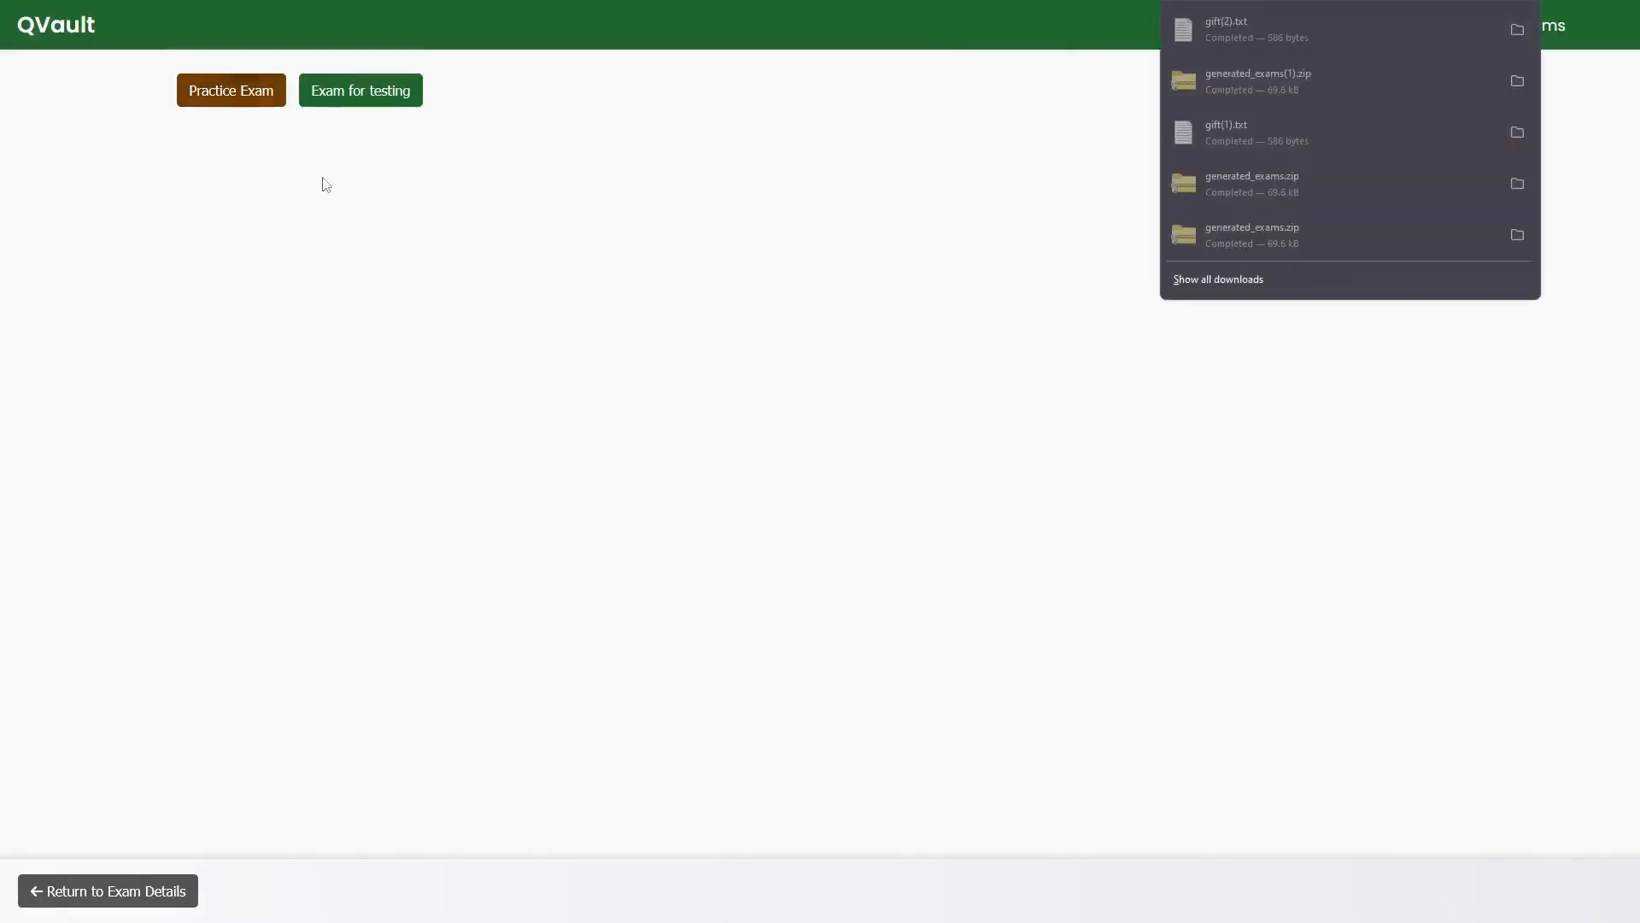
{"action": "left_click", "coordinate": [1186, 38]}
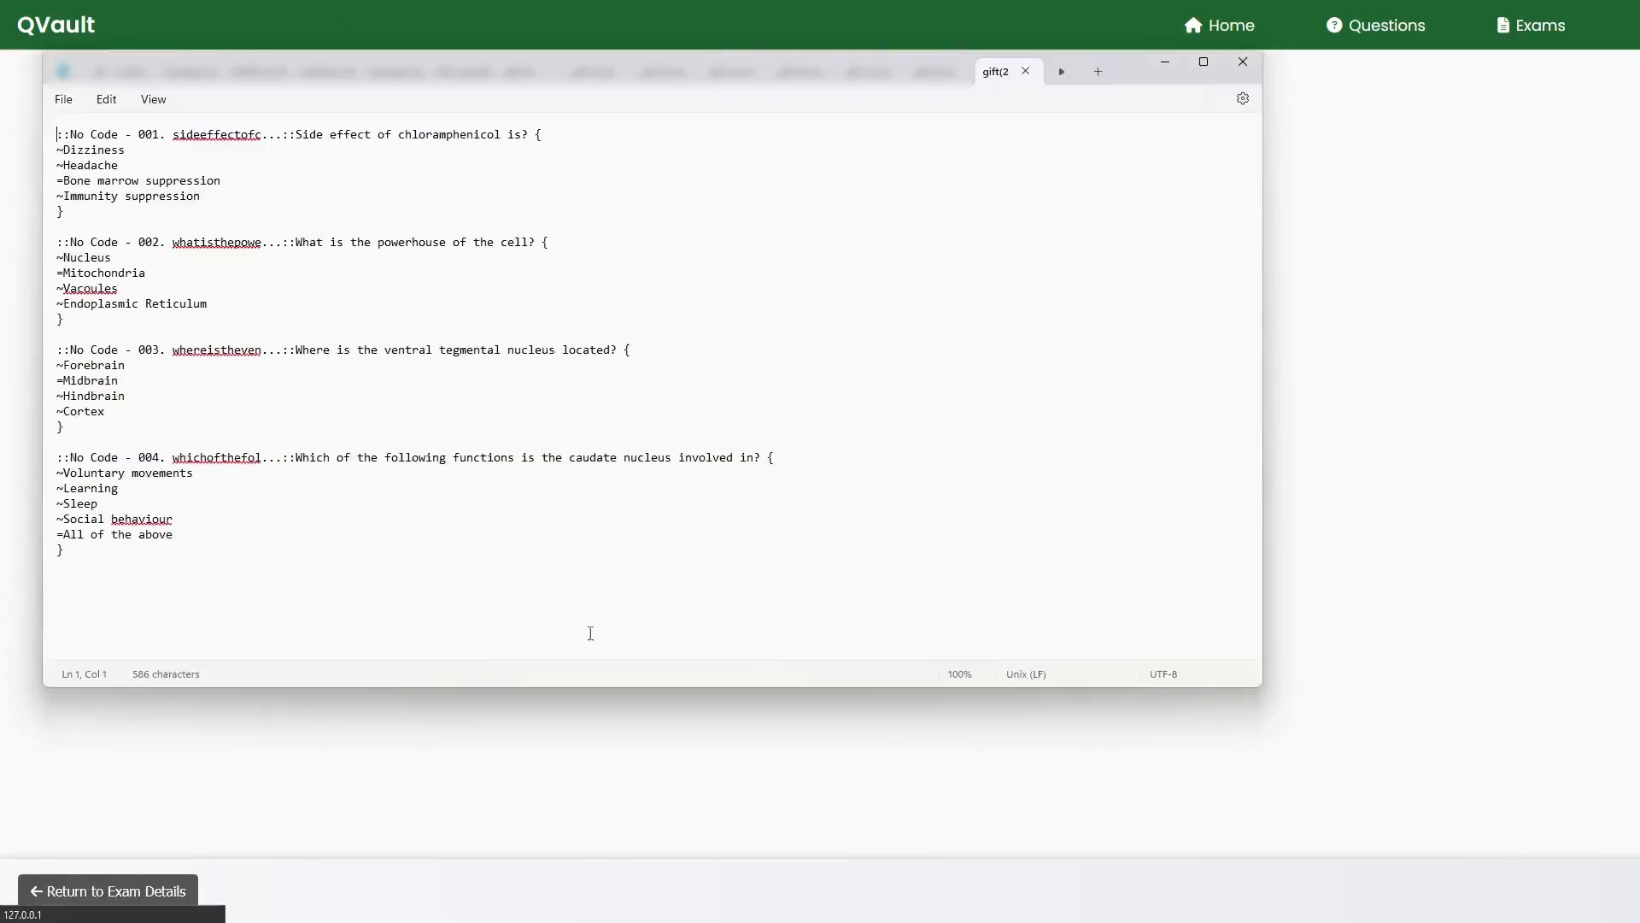
Generate an exam named Practice Midterm 3 from all questions, for Pharm 200, Introduction to Pharmacology, dated 09/24/2024 09:30 AM, with length 80
{"action": "left_click", "coordinate": [1381, 27]}
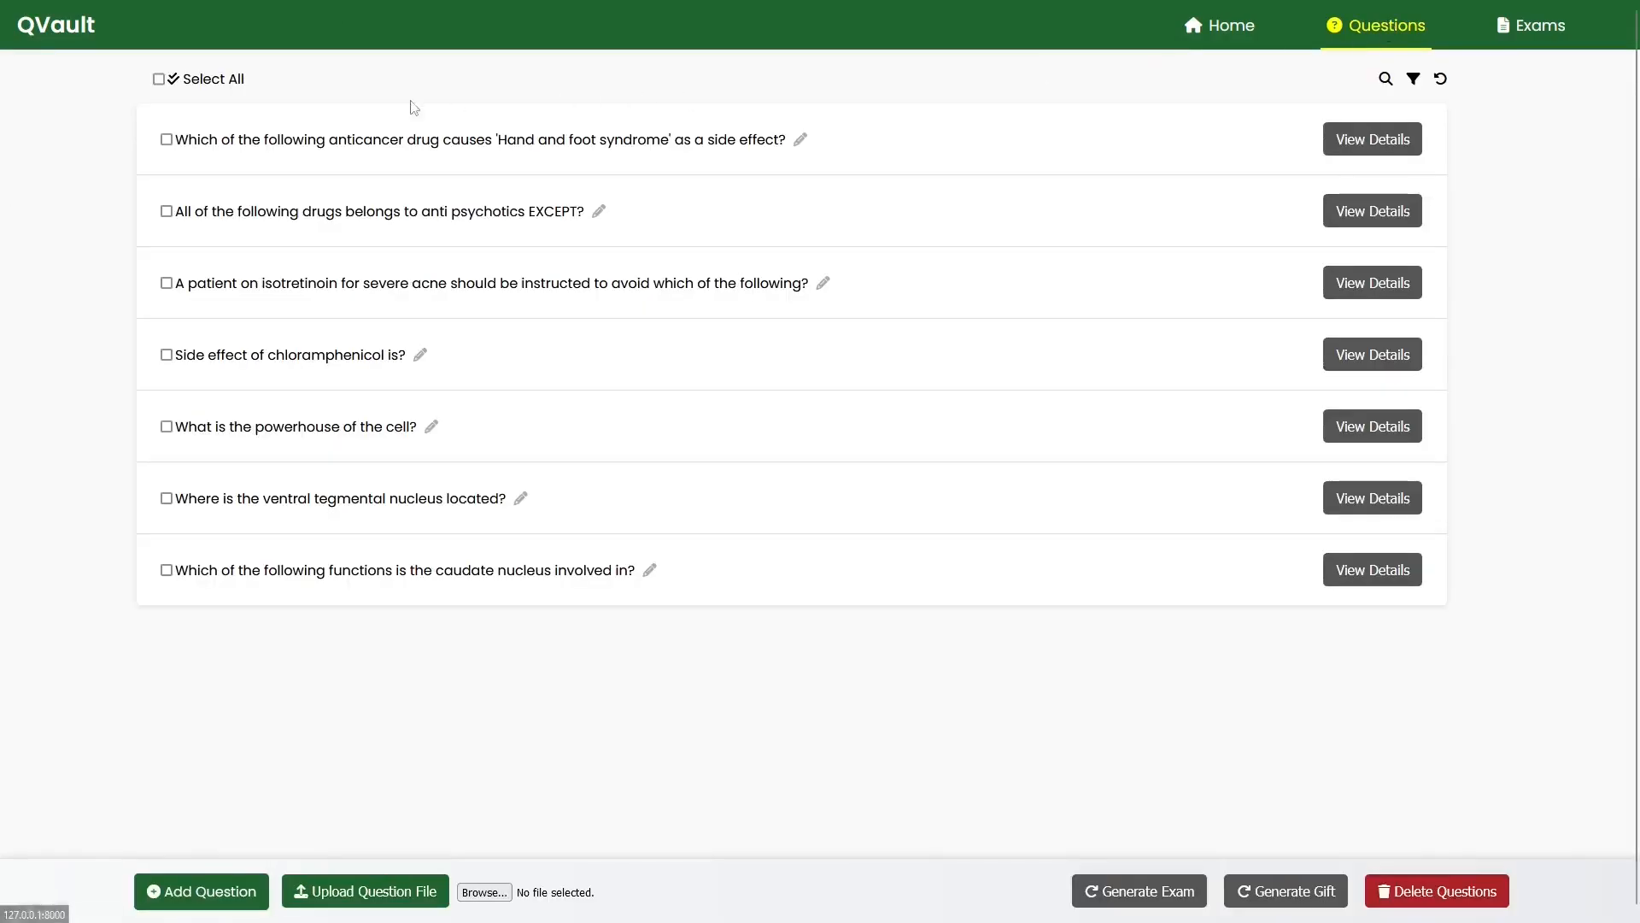
{"action": "left_click", "coordinate": [159, 79]}
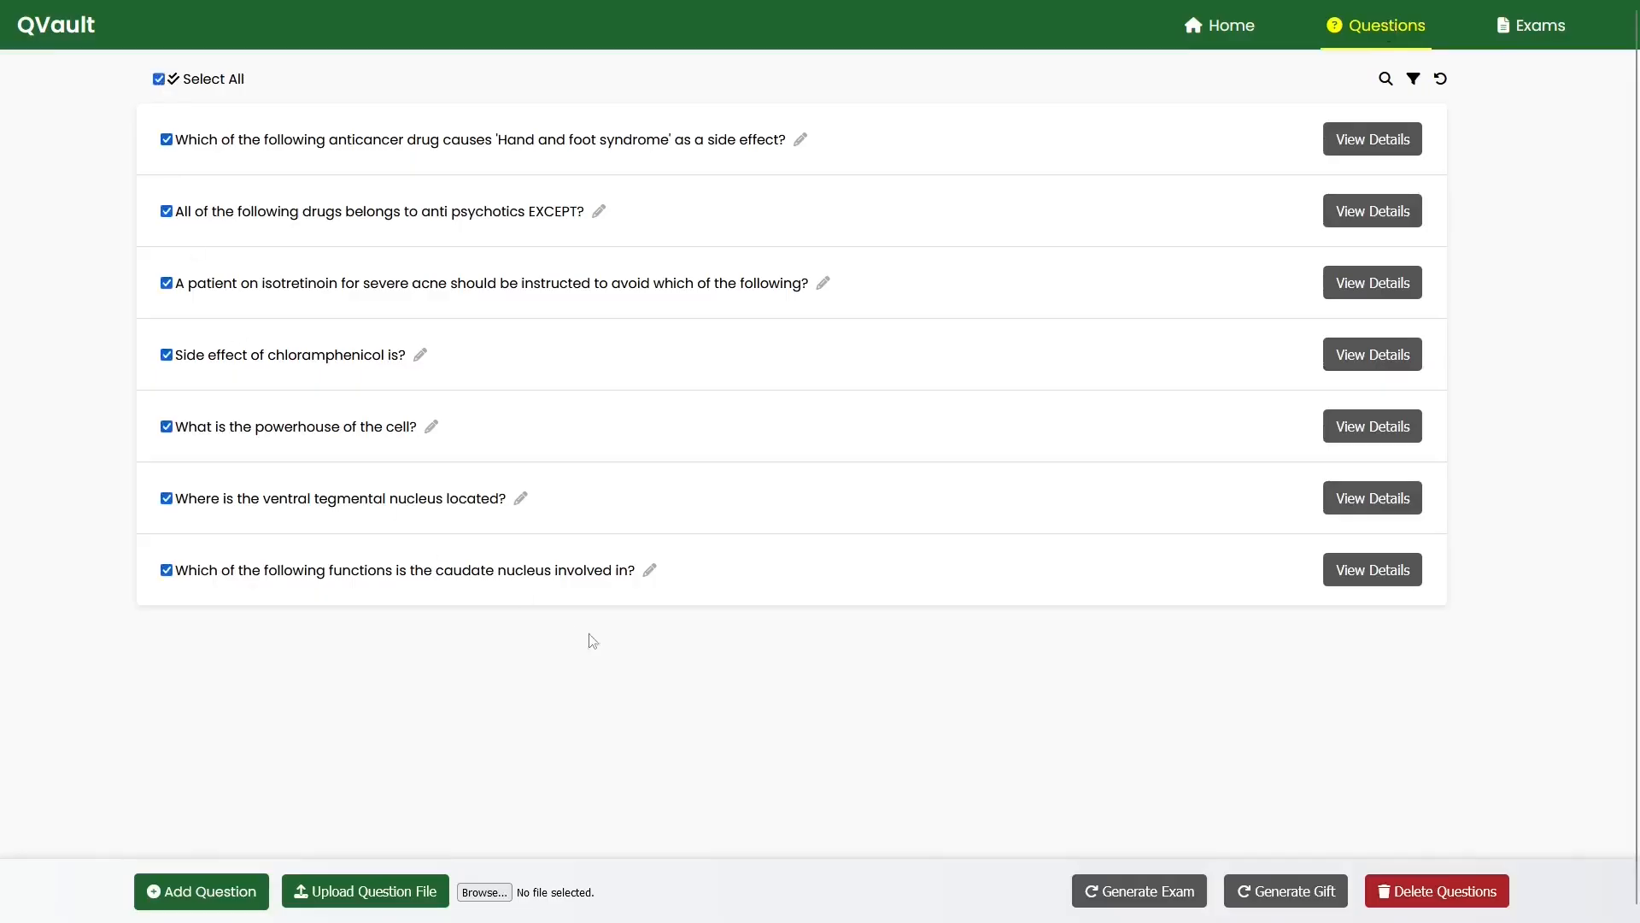
{"action": "left_click", "coordinate": [1126, 894]}
{"action": "left_click", "coordinate": [459, 229]}
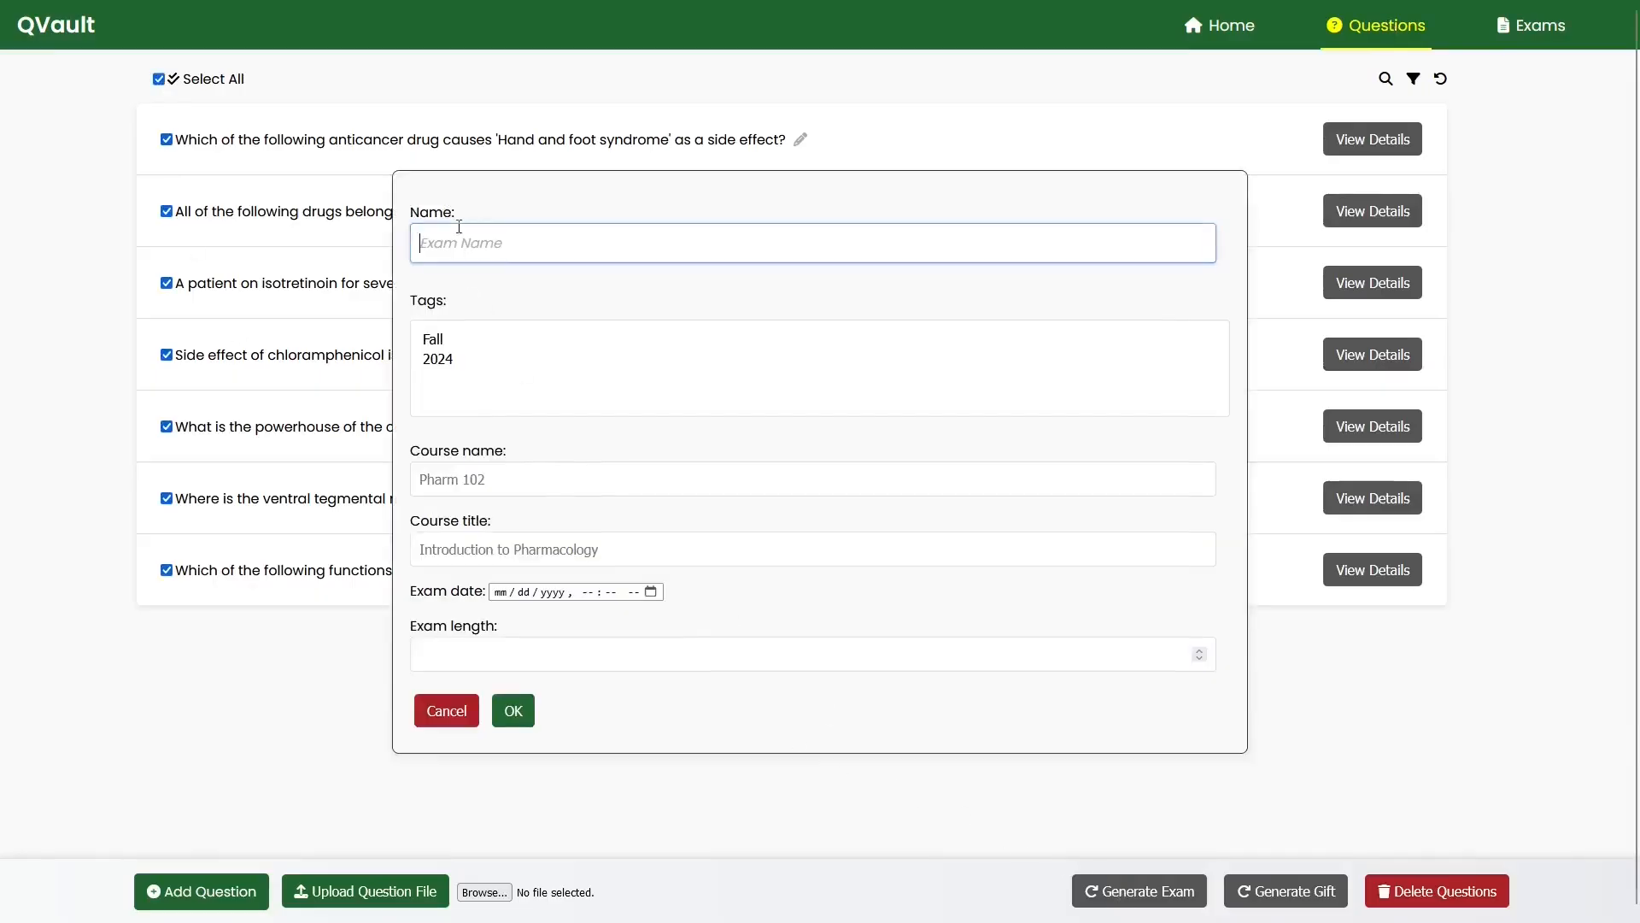
{"action": "type", "text": "Practice"}
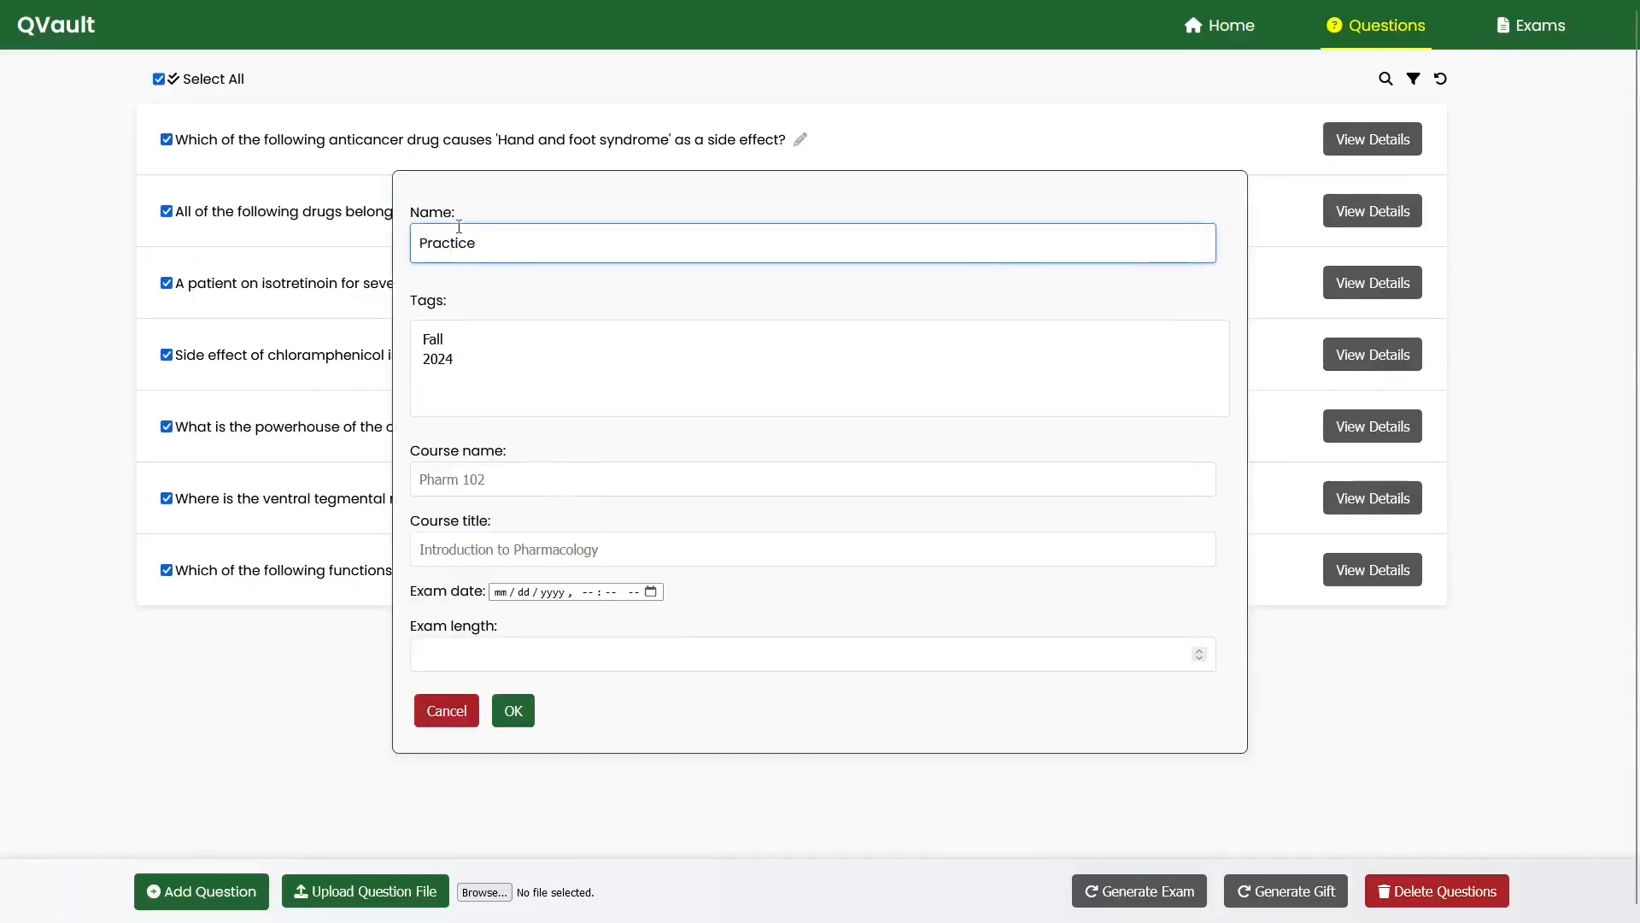
{"action": "type", "text": " m"}
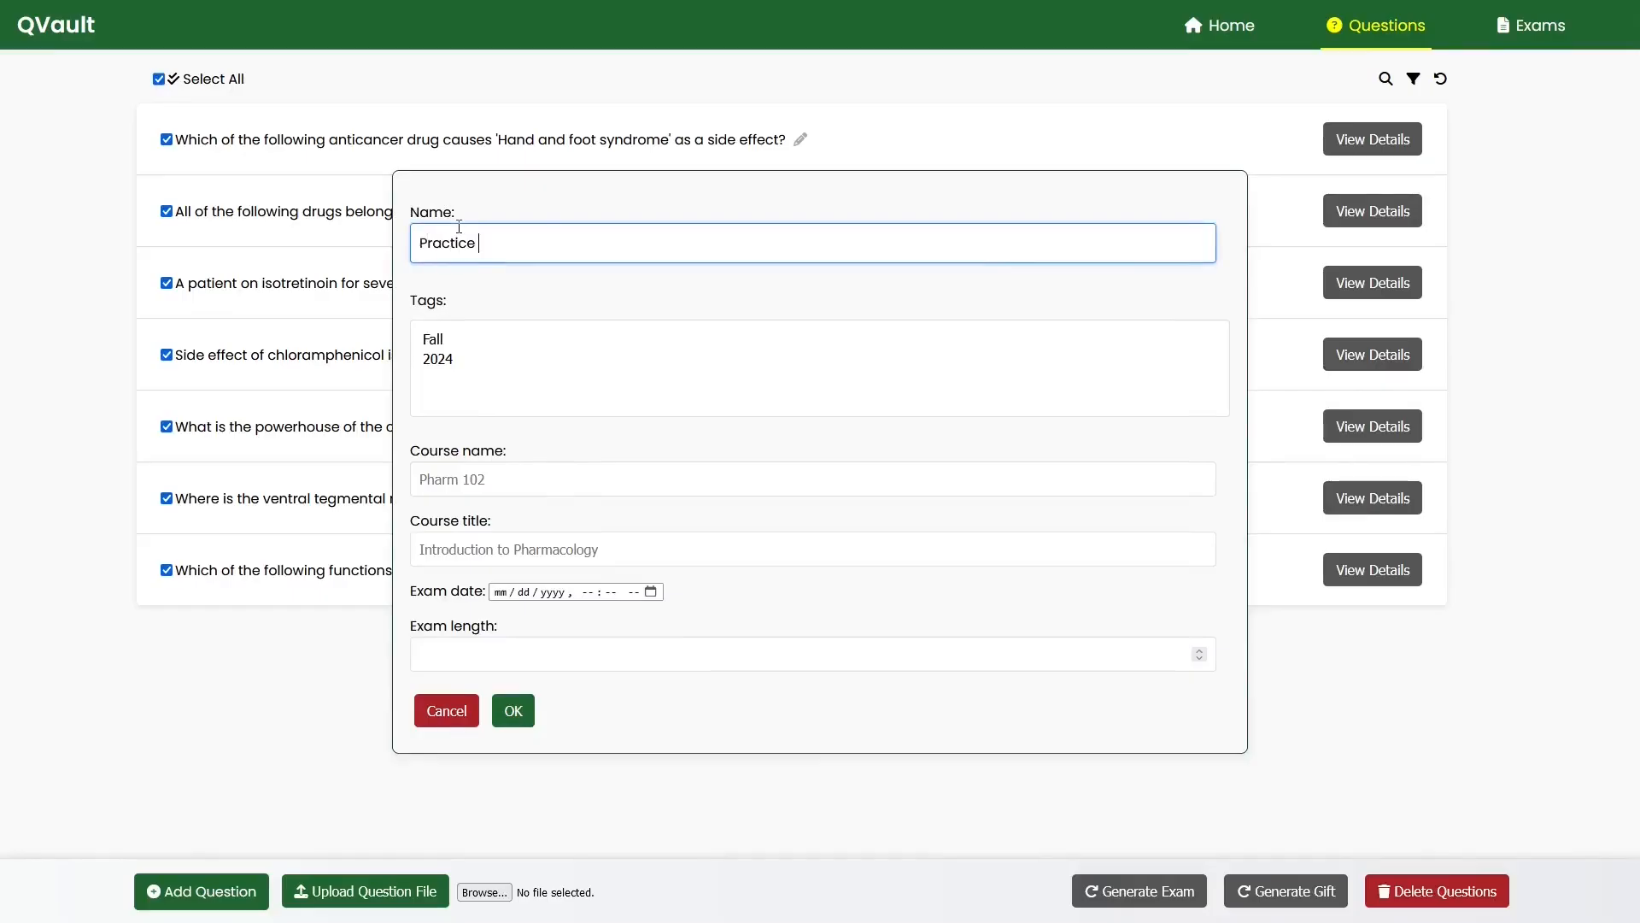
{"action": "type", "text": "idterm 3"}
{"action": "left_click", "coordinate": [621, 654]}
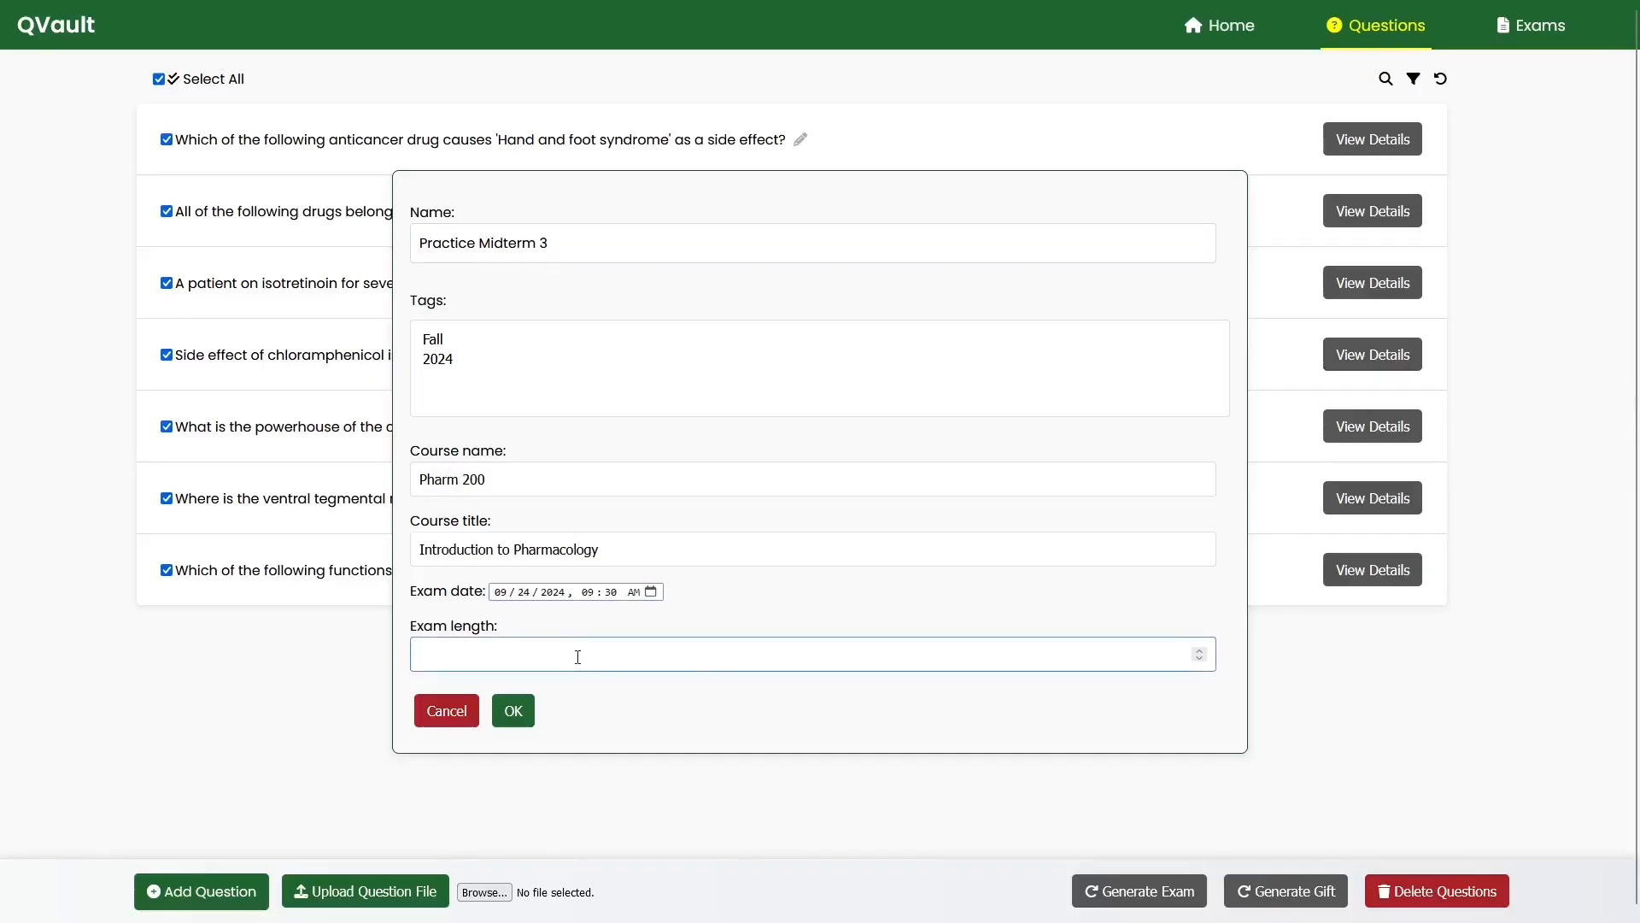
{"action": "type", "text": "80"}
{"action": "left_click", "coordinate": [512, 712]}
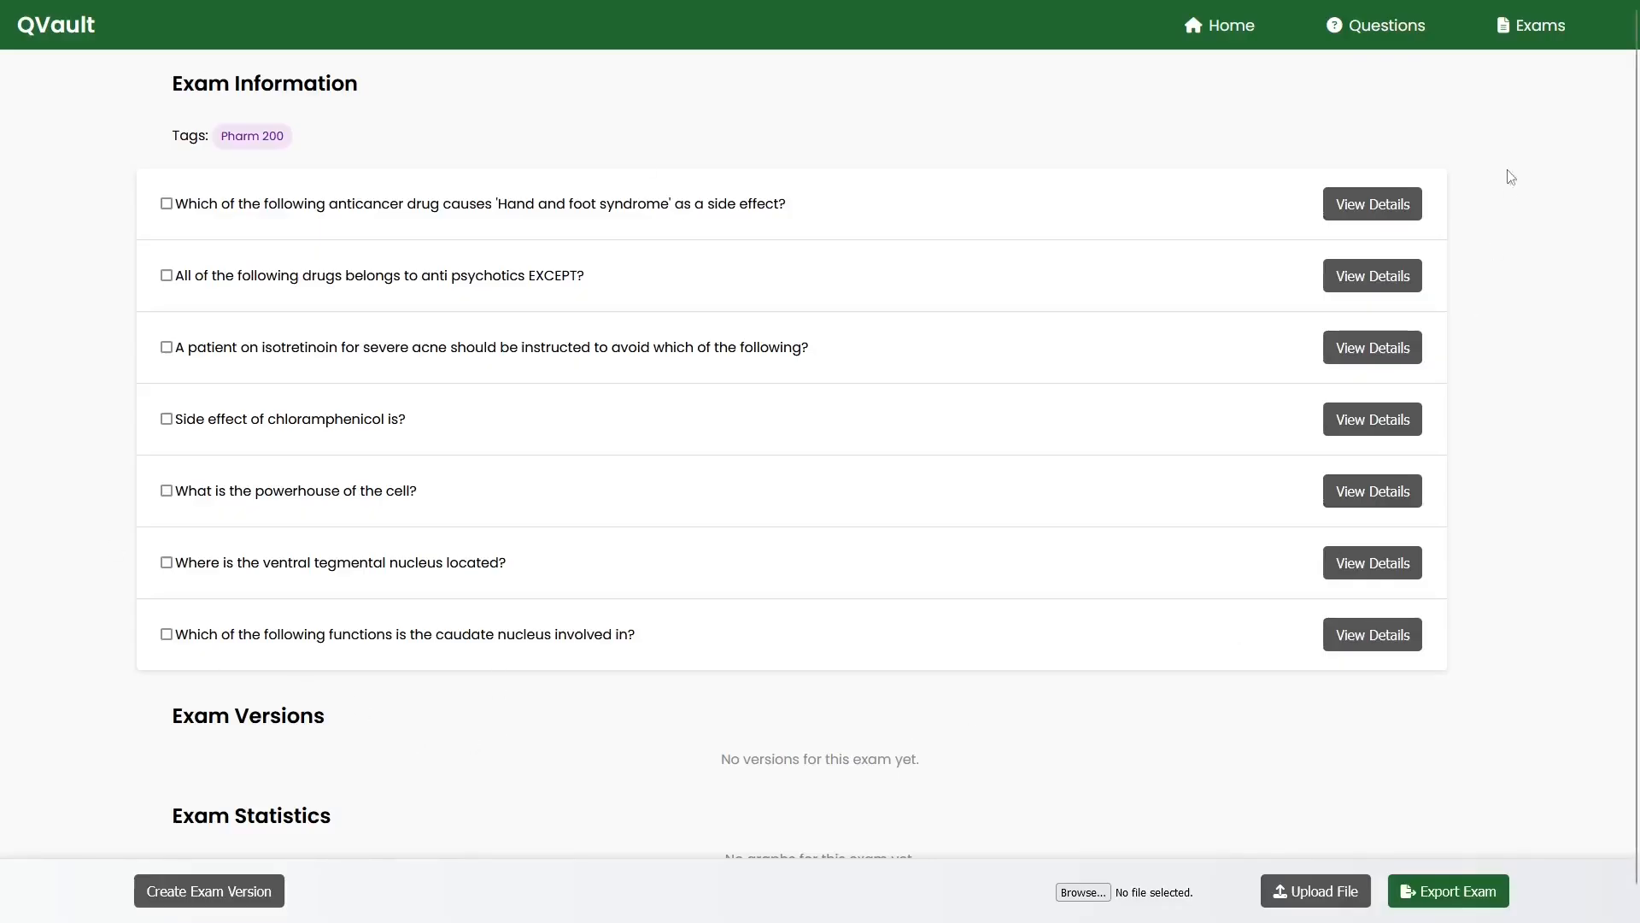
Check the exam list for Practice Midterm 3, then return to the home page
{"action": "left_click", "coordinate": [1531, 35]}
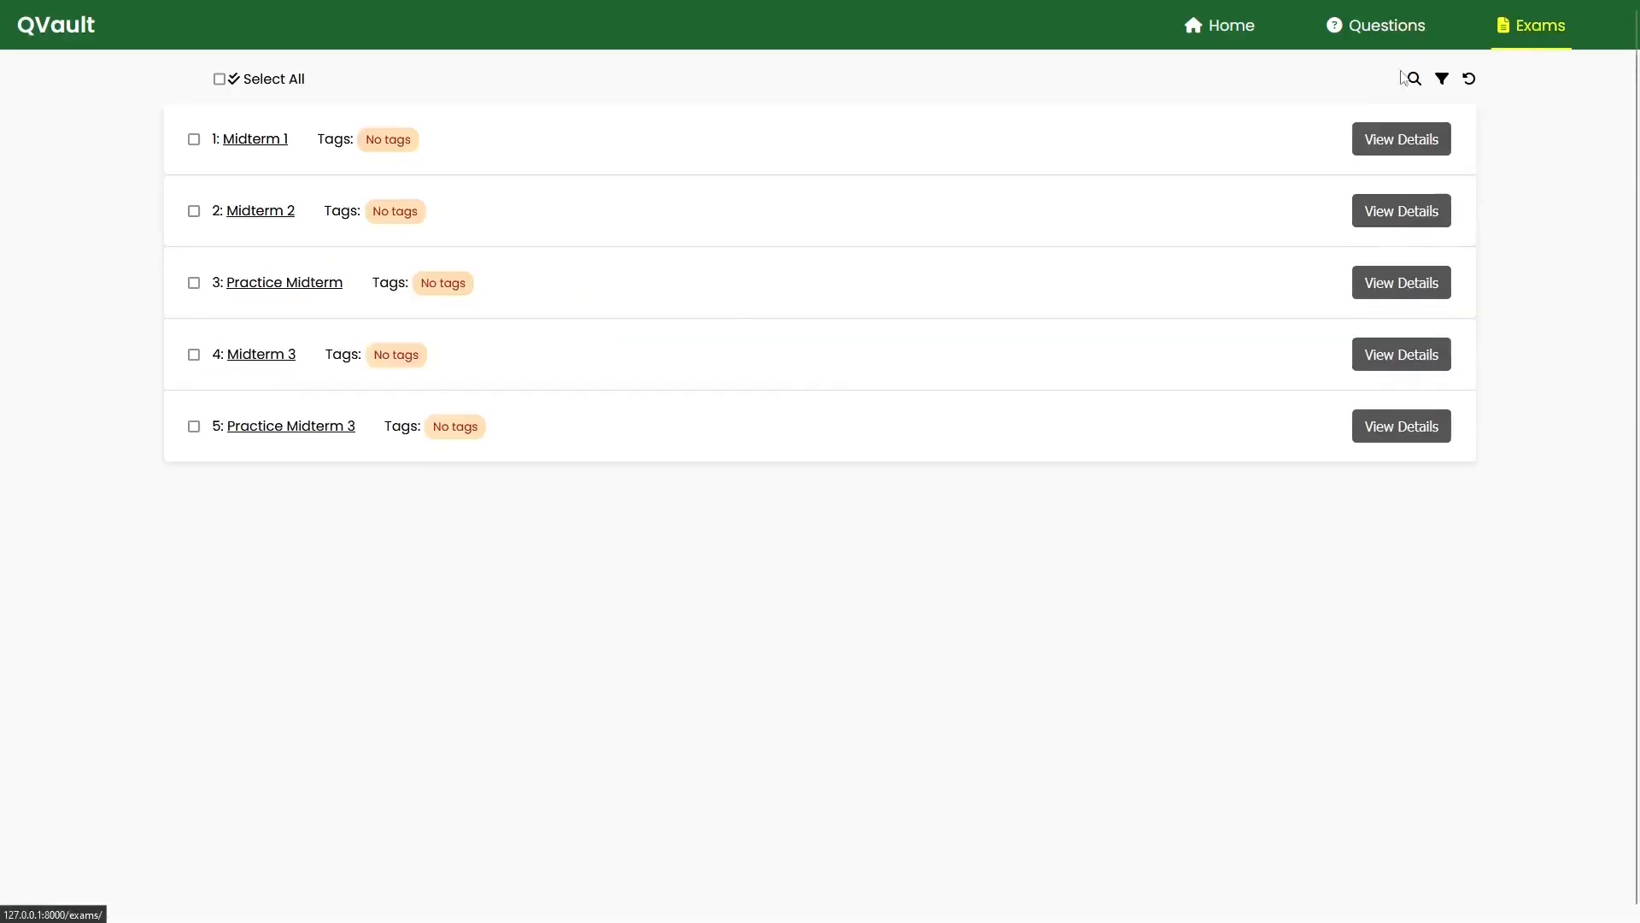
{"action": "left_click_drag", "start_coordinate": [362, 432], "coordinate": [227, 427]}
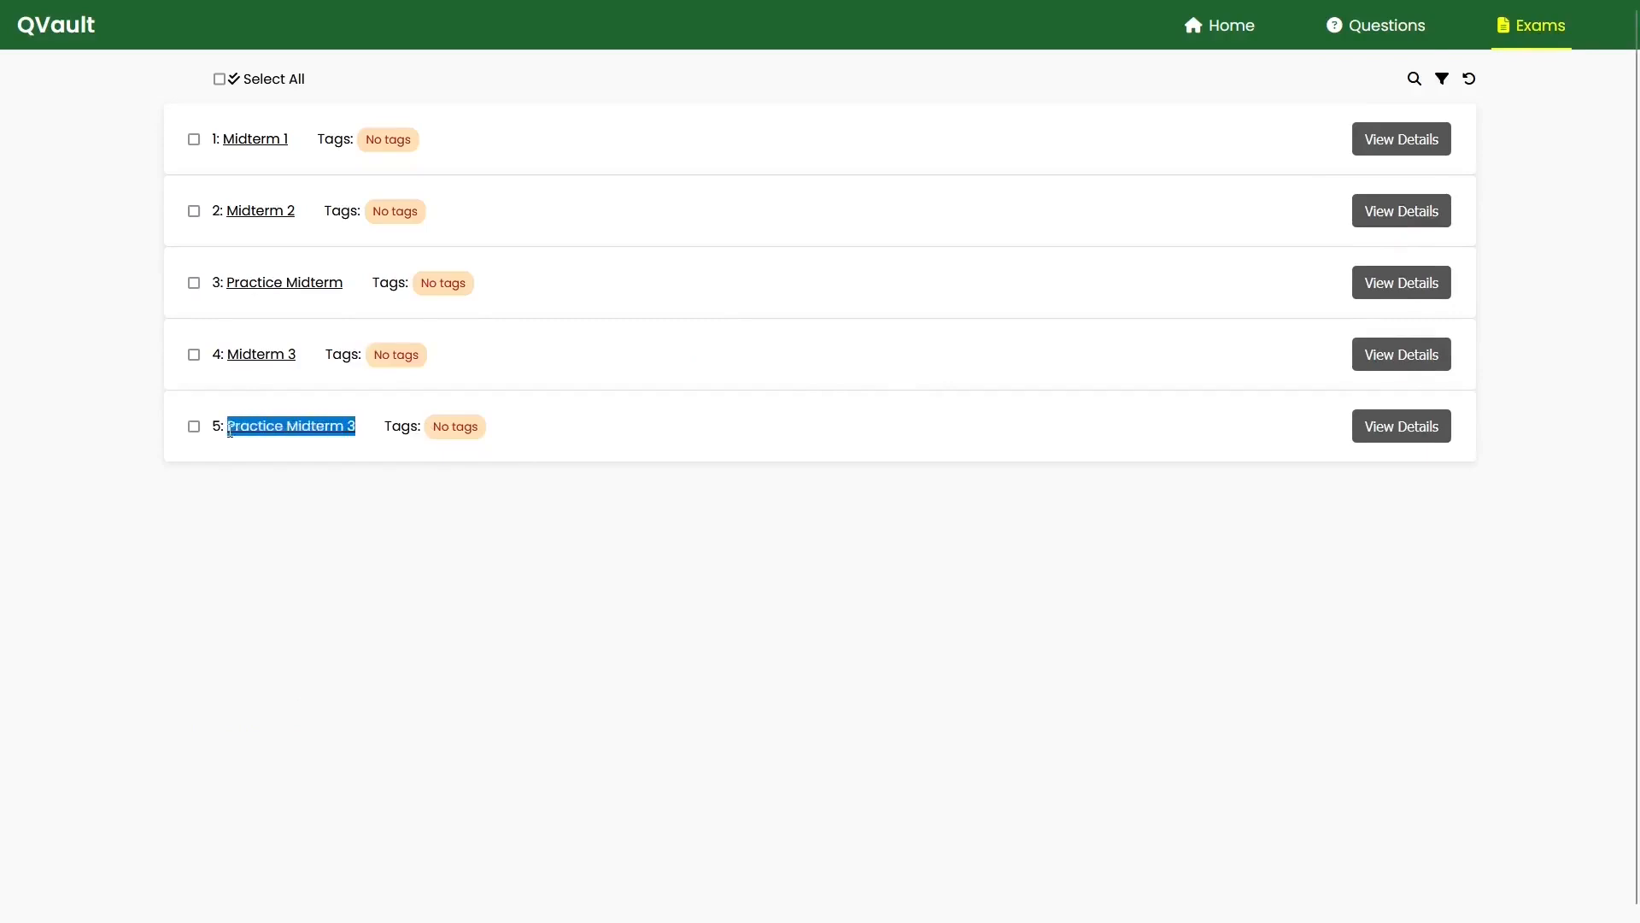
{"action": "left_click", "coordinate": [687, 584]}
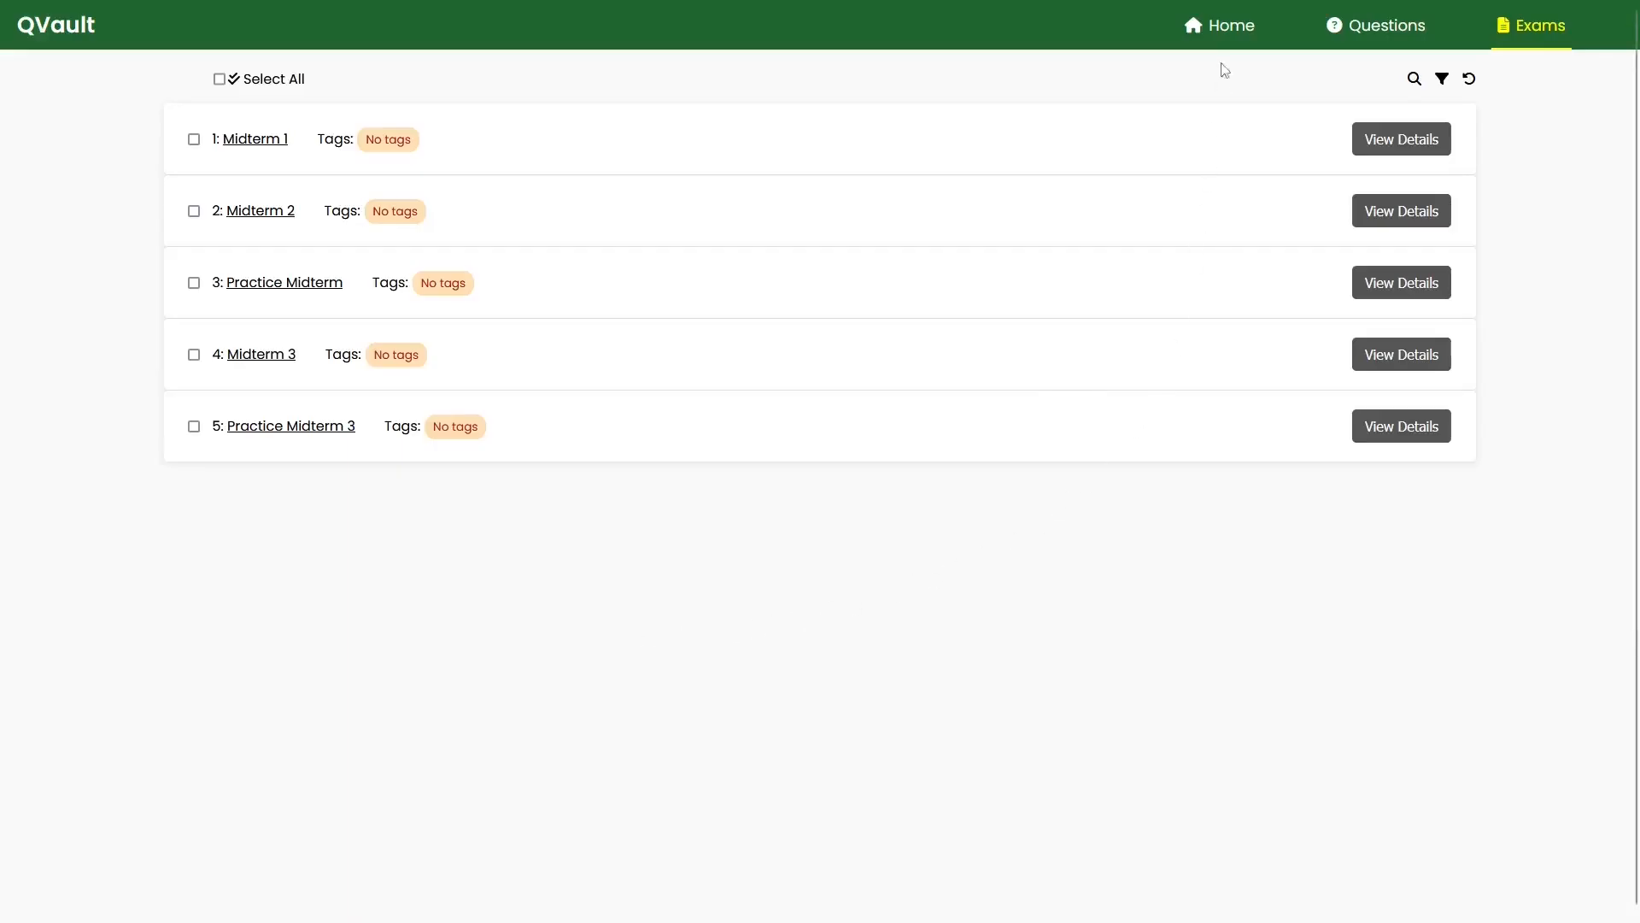
{"action": "left_click", "coordinate": [1229, 29]}
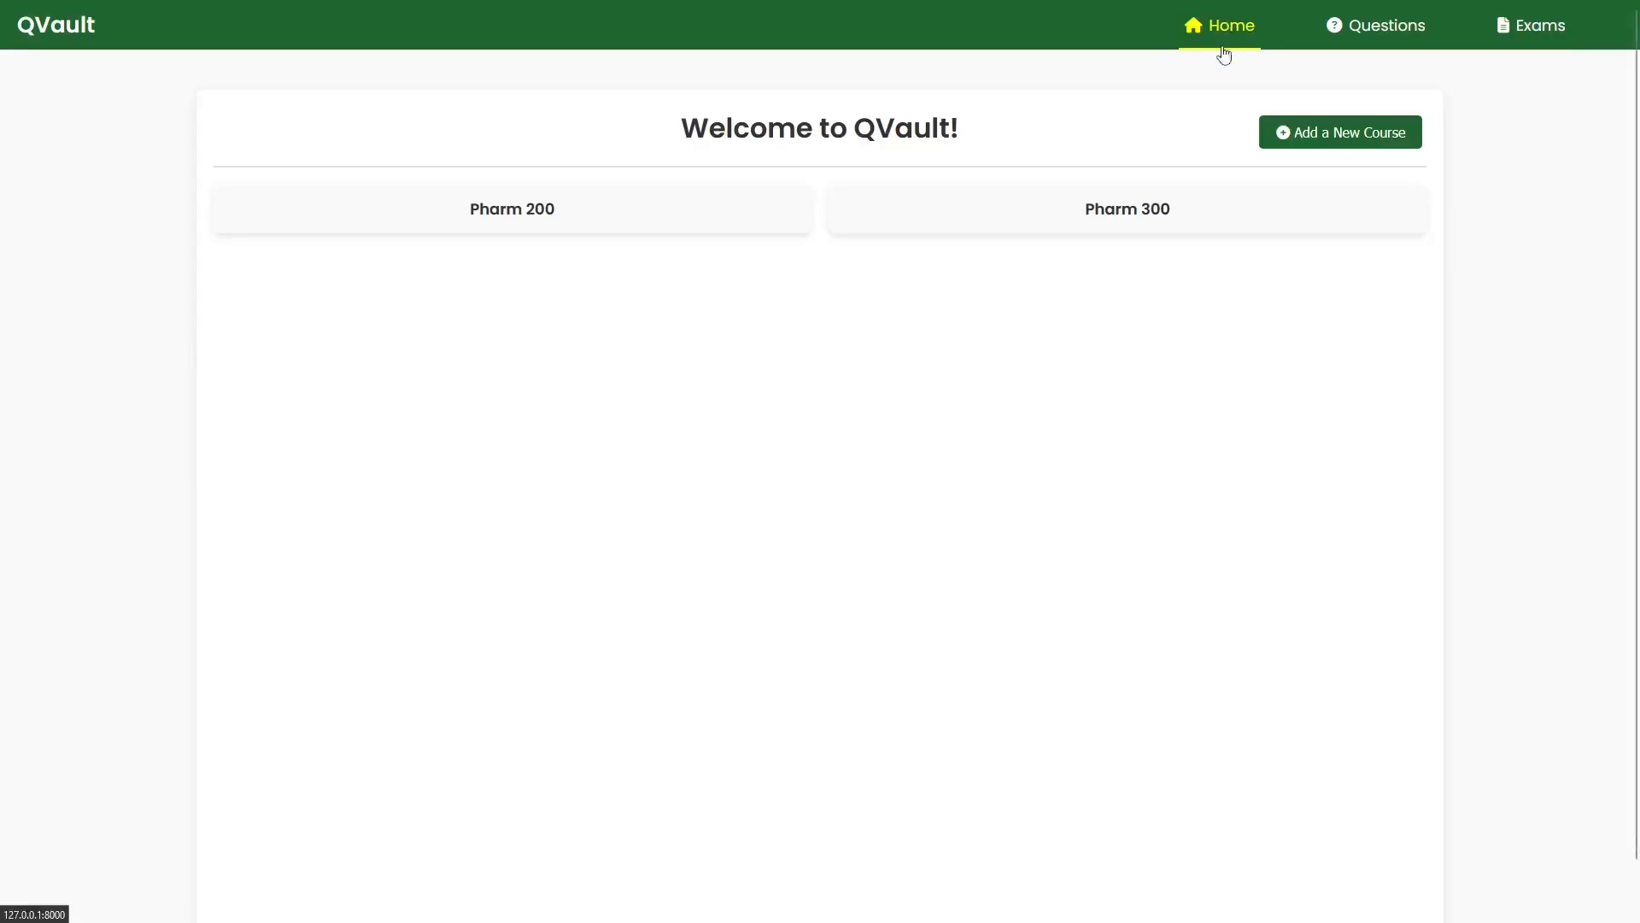